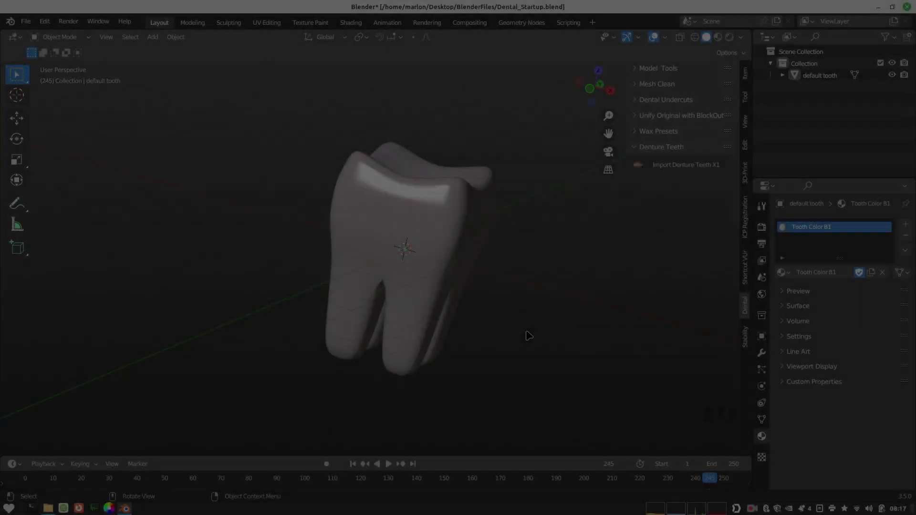
Step: Delete the default tooth from the scene and switch to the front view
middle_drag(528, 333, 474, 277)
click(470, 258)
key(x)
click(463, 273)
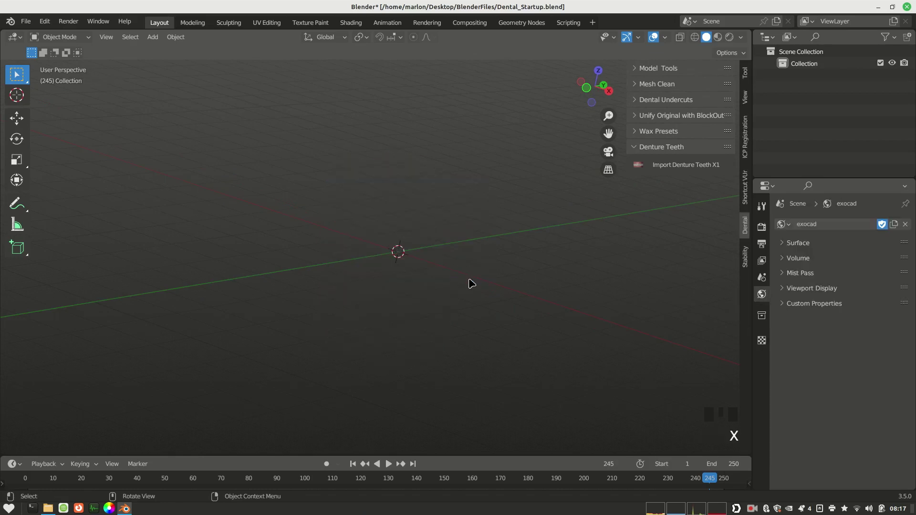
key(KP_1)
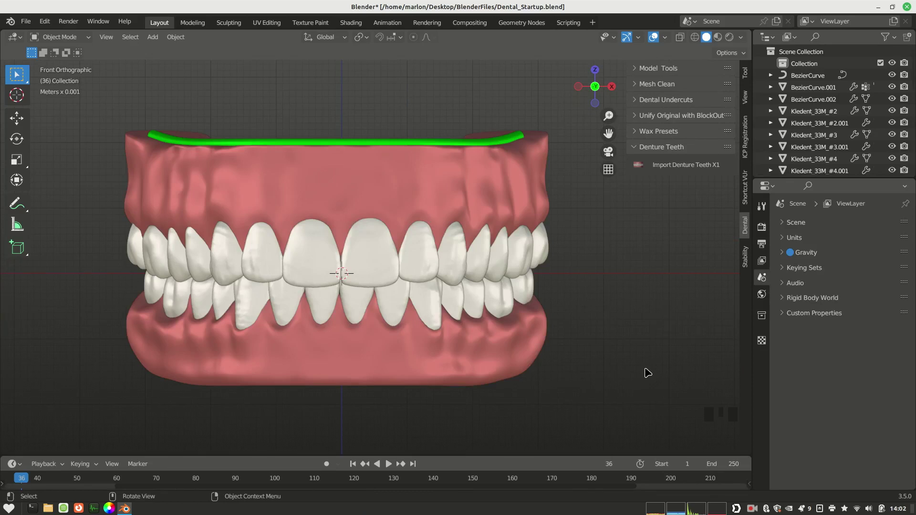
Step: Move the green guide curve on top of the upper arch along the global Y axis
ctrl+middle_drag(648, 372, 445, 265)
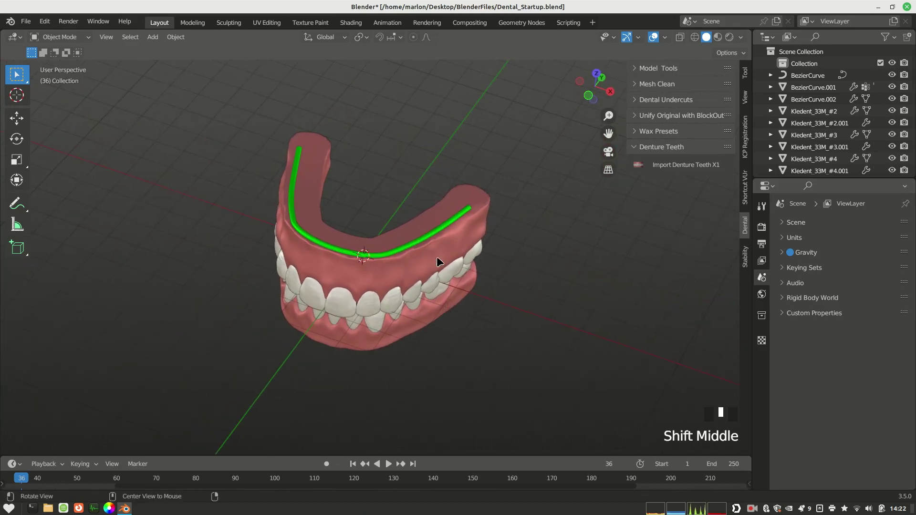
click(439, 230)
ctrl+middle_drag(458, 321, 405, 324)
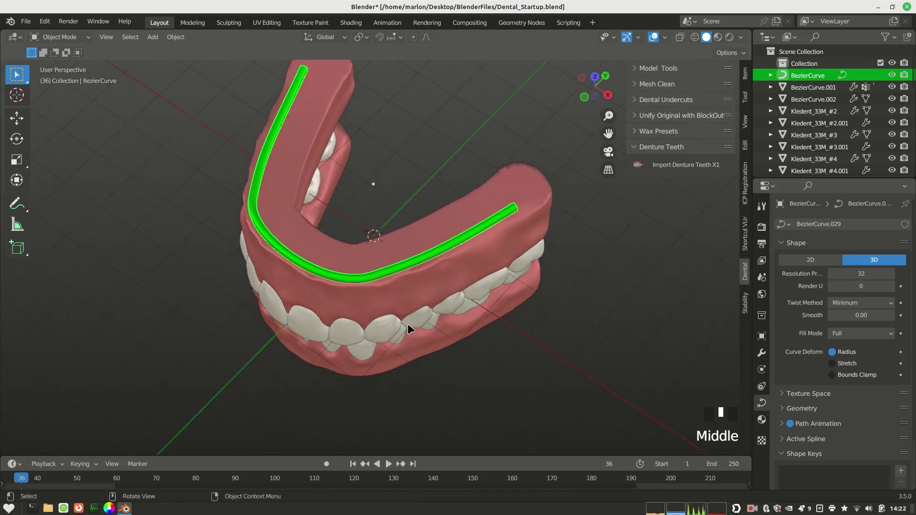
key(g)
key(y)
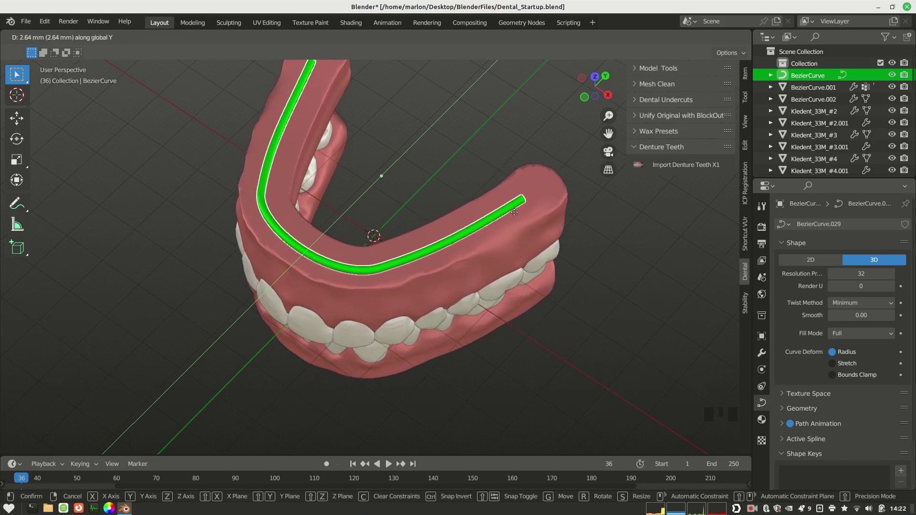
click(372, 298)
Step: In front view, move the guide curve farther along global Y by about 4.75 mm to widen the arch
key(KP_1)
ctrl+middle_drag(365, 348, 401, 299)
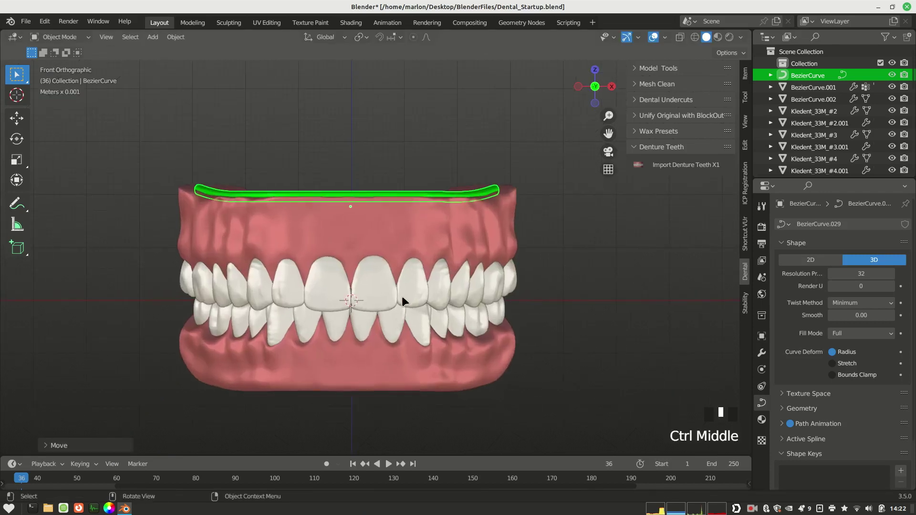
key(g)
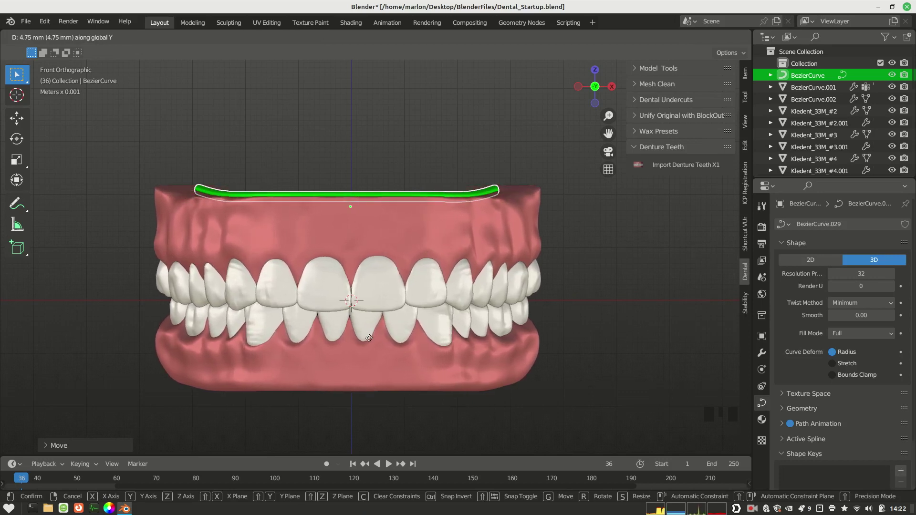
click(396, 277)
Step: Sculpt the upper central incisor Kledent_135_#8.001 with the Grab brush, raising its incisal edge, and return to Object Mode
ctrl+middle_drag(415, 305, 434, 346)
shift+middle_drag(434, 345, 436, 334)
click(406, 296)
ctrl+middle_drag(401, 360, 402, 322)
key(Tab)
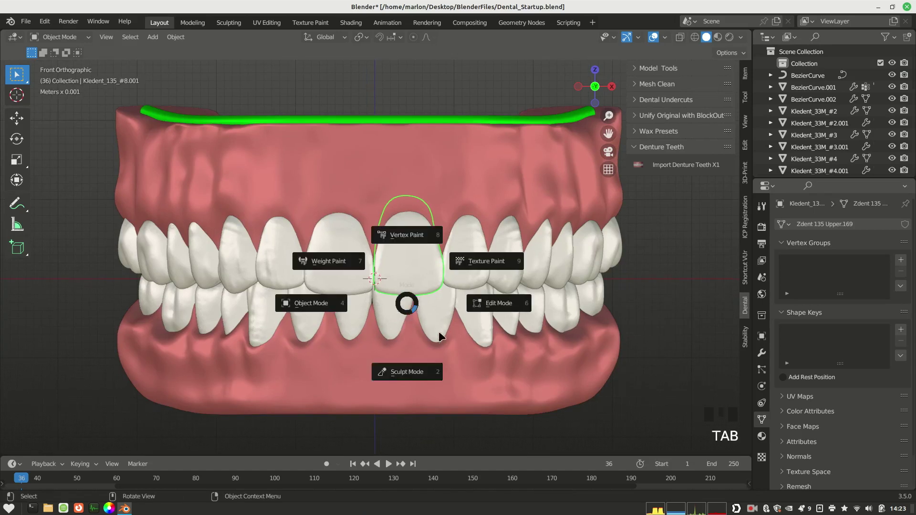
click(422, 378)
ctrl+middle_drag(410, 368, 418, 321)
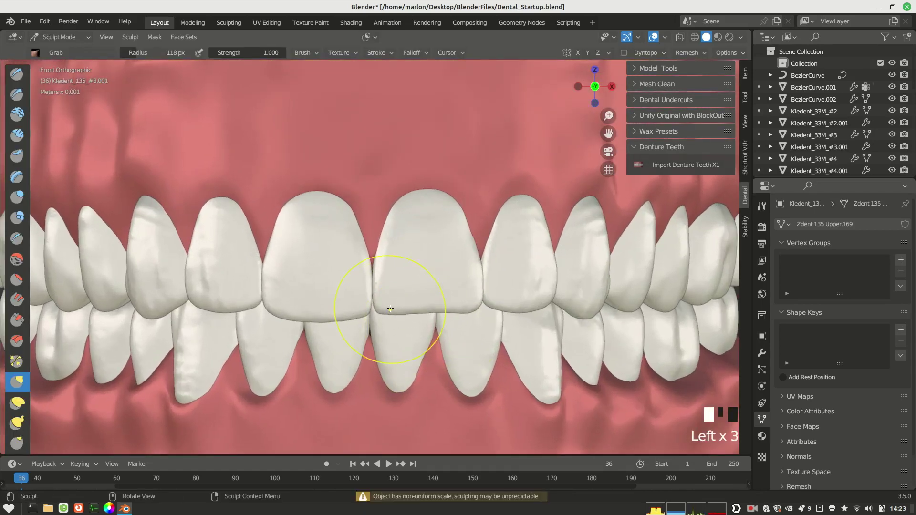
key(Tab)
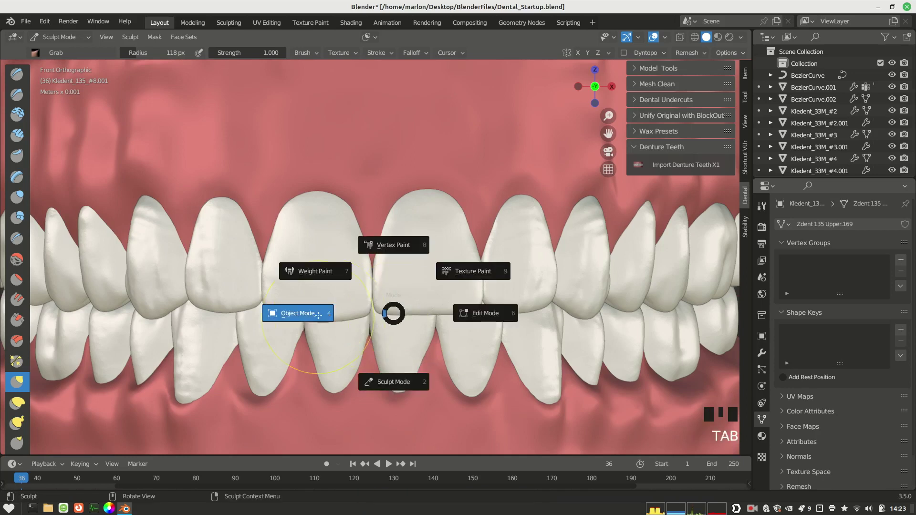
click(297, 313)
Step: Raise the incisal edge of the other upper central incisor, Kledent_135_#8, with the Grab sculpting brush
click(324, 311)
key(Tab)
click(327, 384)
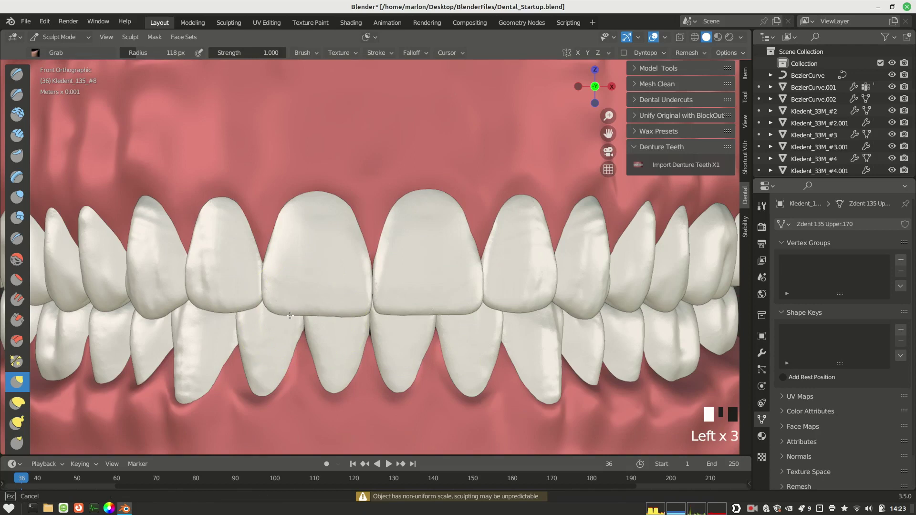
key(Tab)
Step: Shorten the incisal edge of lateral incisor Kledent_135_#7 with the Grab brush and return to Object Mode
click(233, 297)
key(Tab)
click(228, 312)
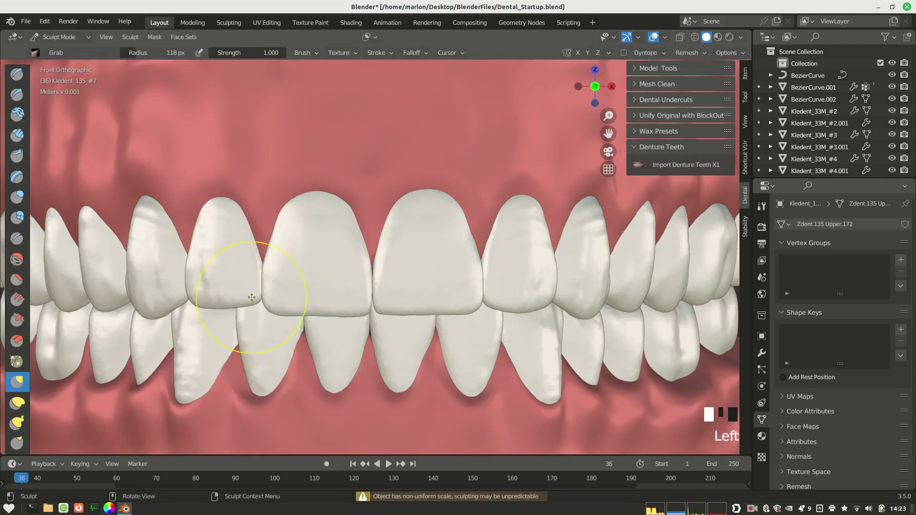
key(Tab)
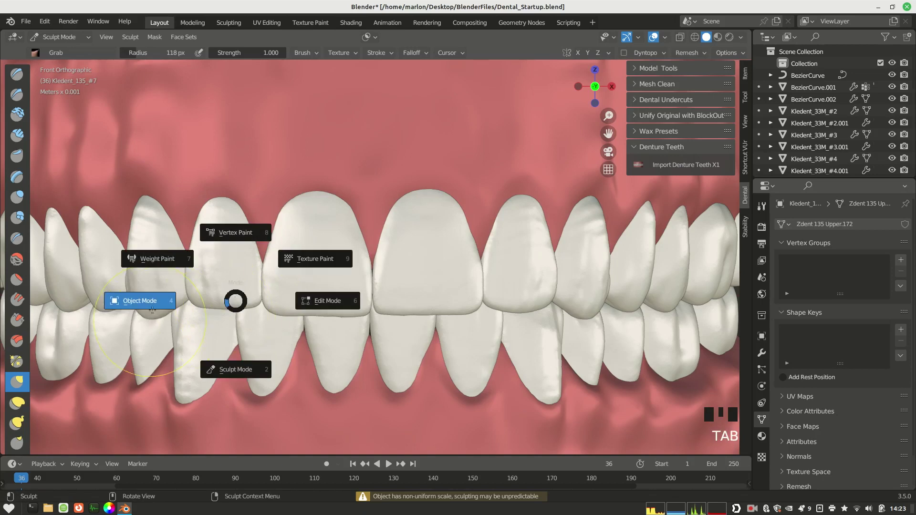
click(167, 303)
Step: Sculpt the tip of upper canine Kledent_135_#6 with the Grab brush and return to Object Mode
click(159, 308)
key(Tab)
click(153, 400)
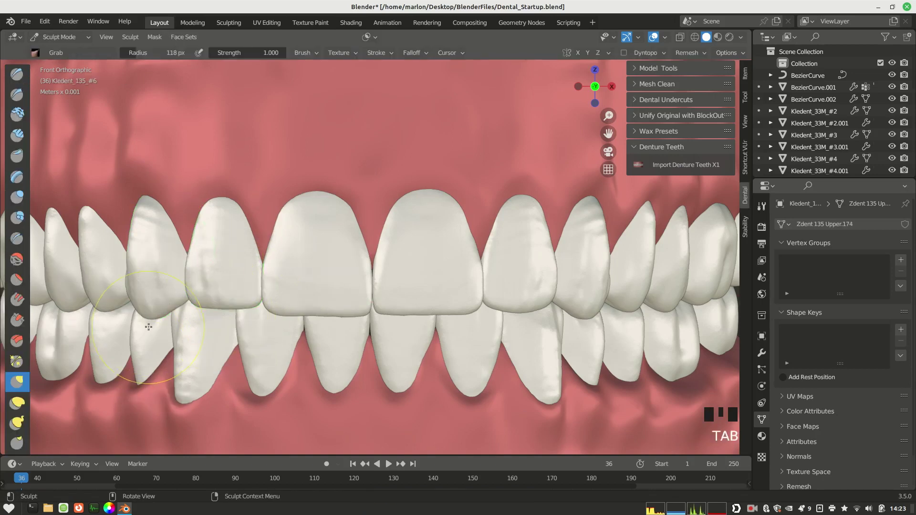
key(Tab)
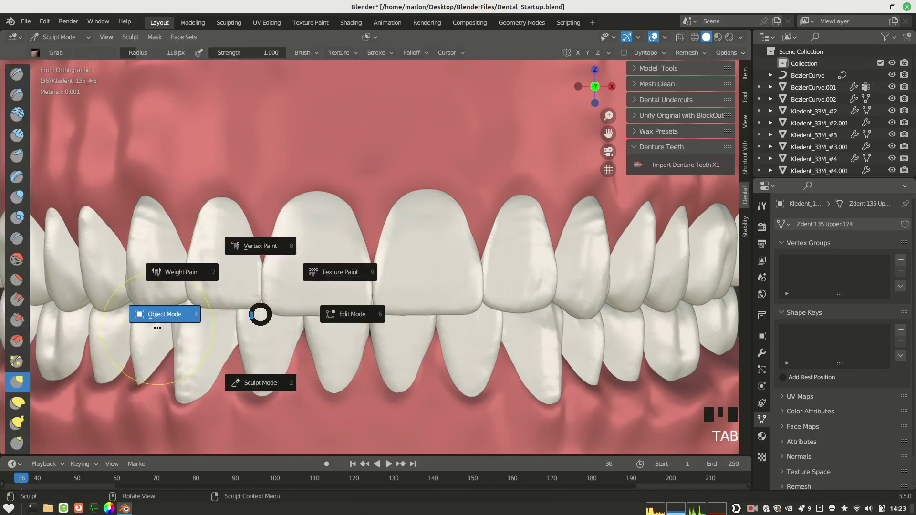
click(172, 329)
Step: Shorten the incisal edge of the opposite lateral incisor, Kledent_135_#7.001, with the Grab brush in Sculpt Mode
click(519, 286)
key(Tab)
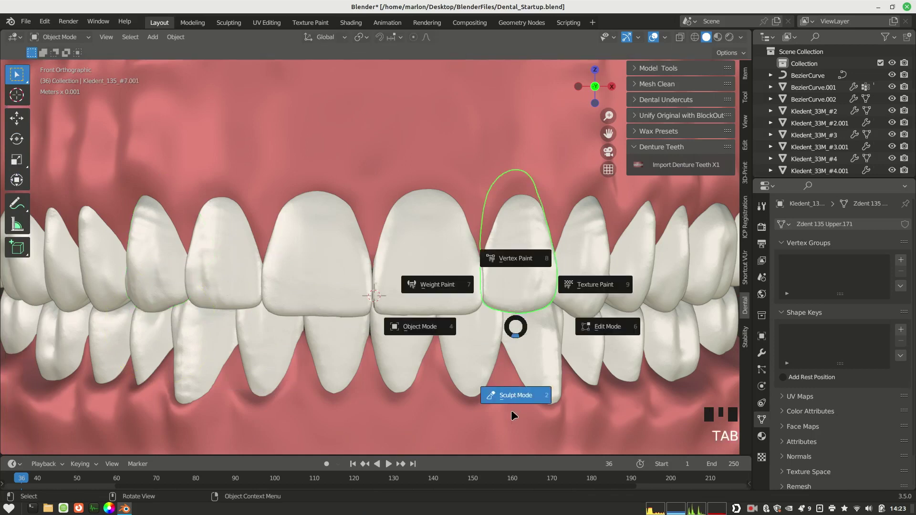
click(513, 394)
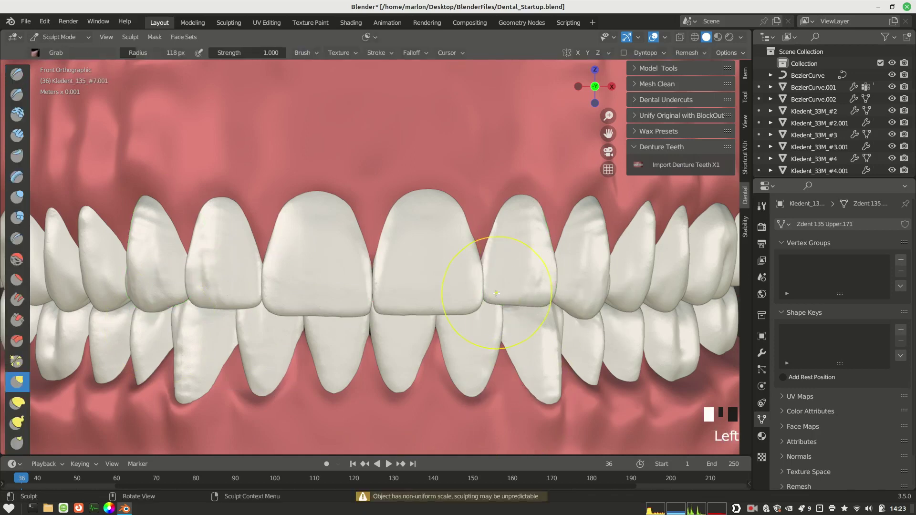
key(Tab)
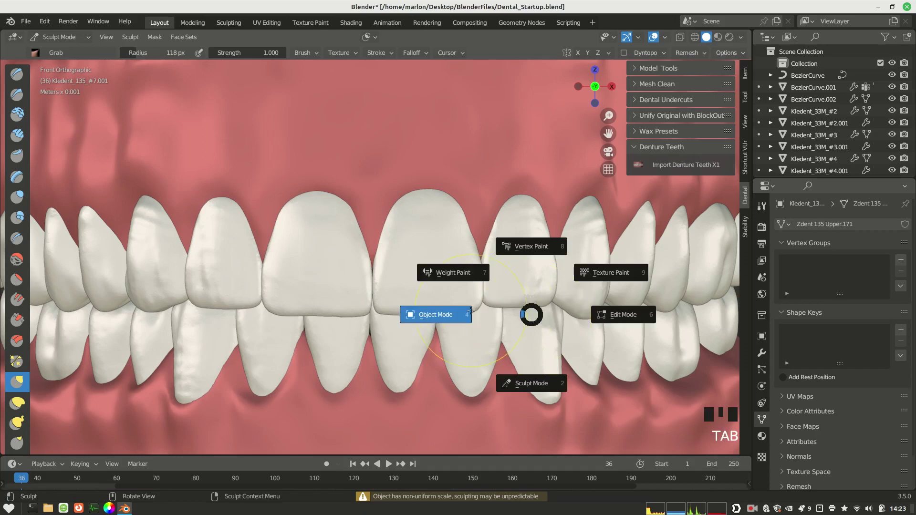
Step: Raise the tip of the opposite upper canine, Kledent_135_#6.001, with the Grab brush and leave Sculpt Mode
click(588, 305)
key(Tab)
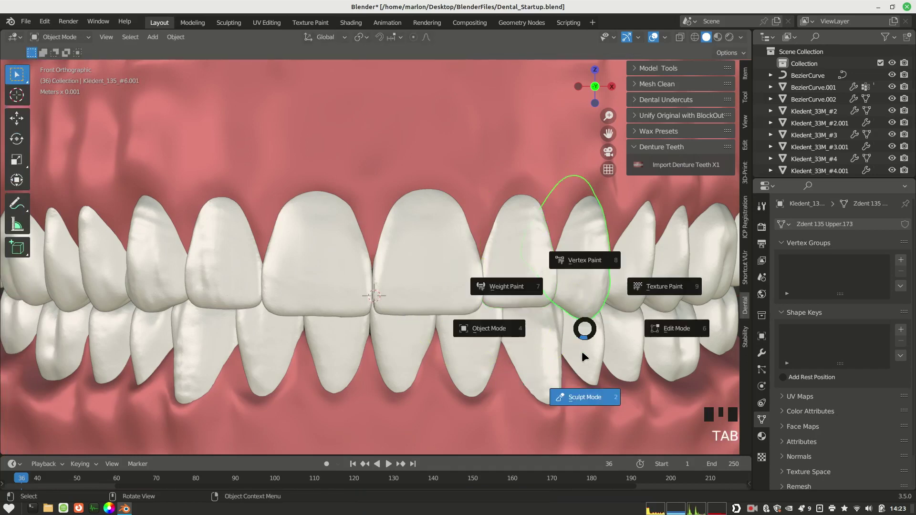
click(583, 397)
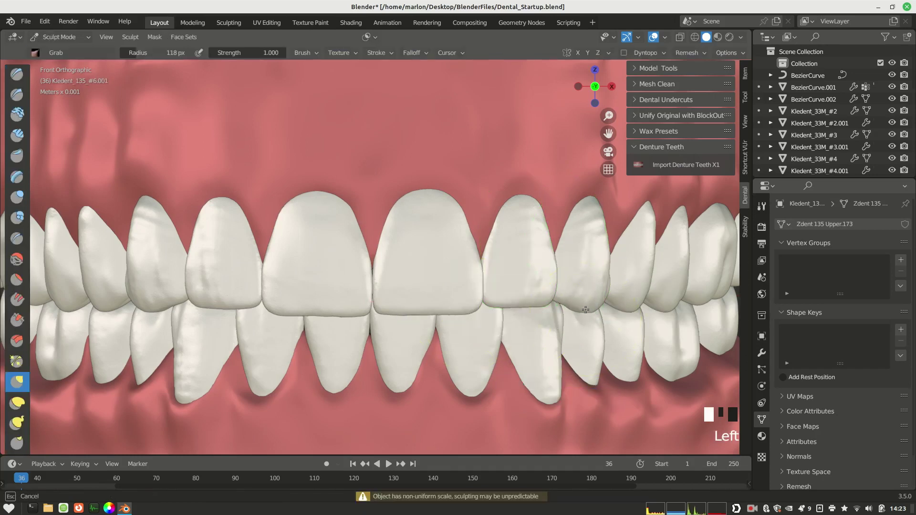
ctrl+middle_drag(567, 334, 394, 351)
key(Tab)
Step: Edit the green guide curve and move its end control point on the patient's left side inward along global X
click(503, 246)
ctrl+middle_drag(502, 298, 486, 266)
key(Tab)
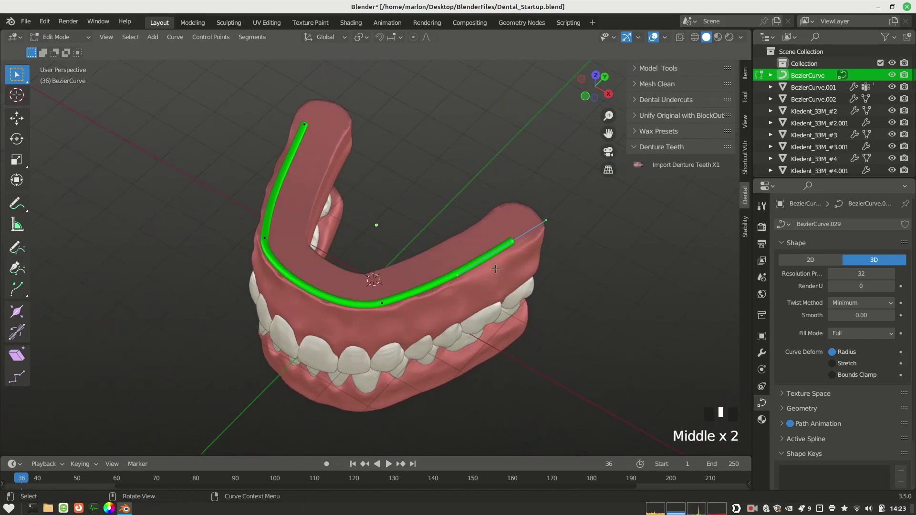
key(g)
key(x)
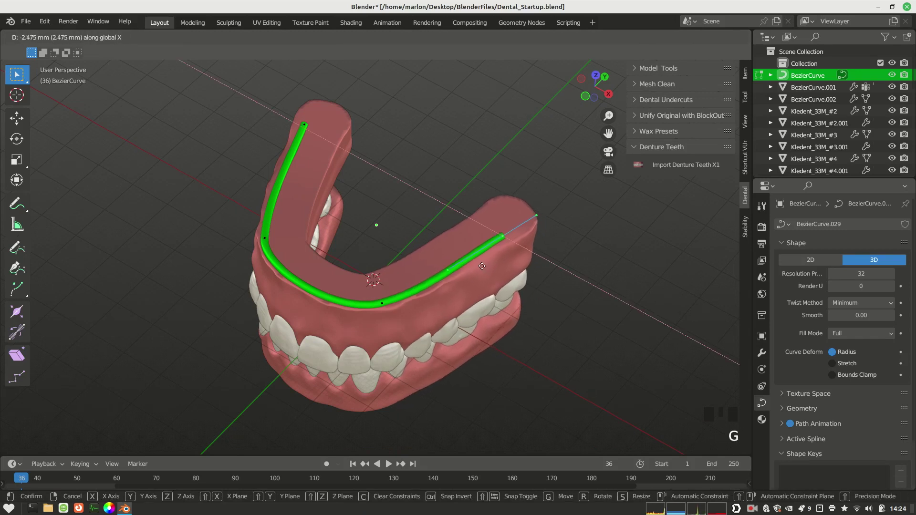
click(457, 347)
Step: Move the inner handle of the guide curve's end point outward to reshape the left side of the arch
mouse_move(458, 347)
middle_down()
mouse_move(470, 364)
mouse_move(463, 348)
middle_up()
click(448, 275)
key(g)
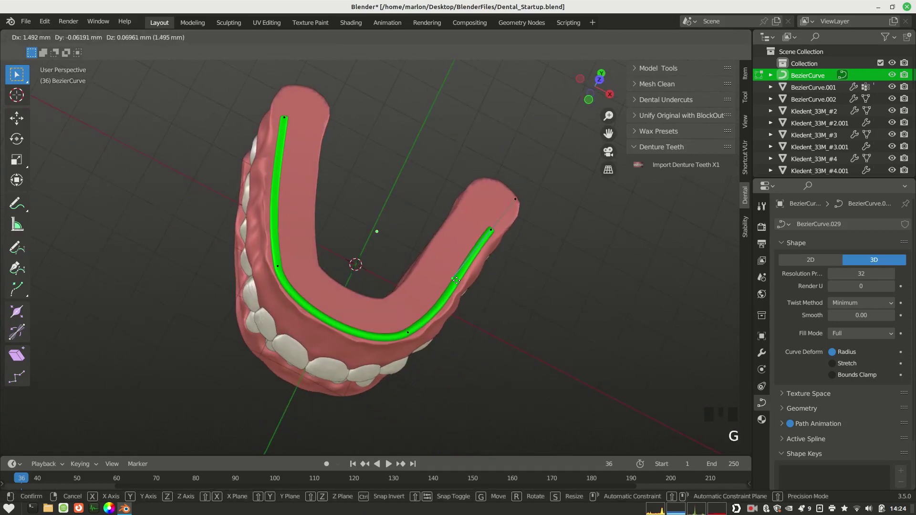
click(466, 286)
Step: Raise the guide curve's end control point on the patient's left side about 0.59 mm along global Z
ctrl+middle_drag(466, 286, 443, 301)
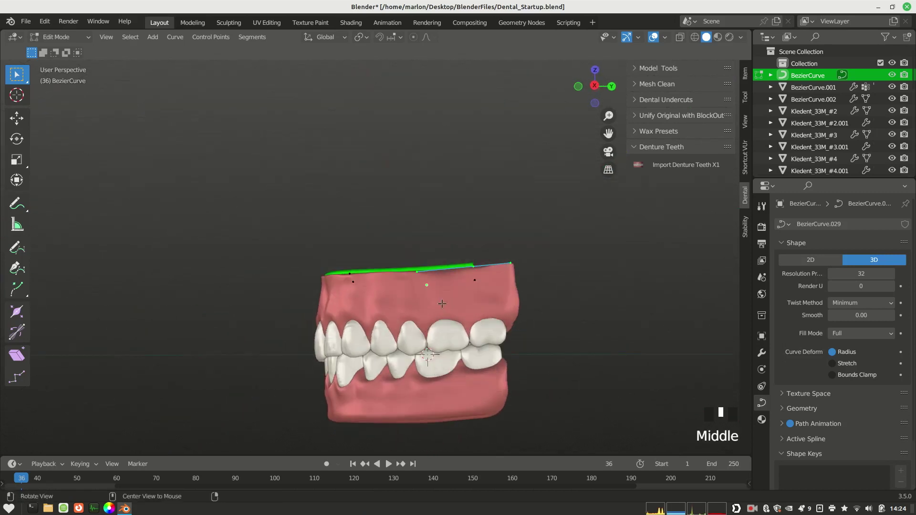
key(g)
key(z)
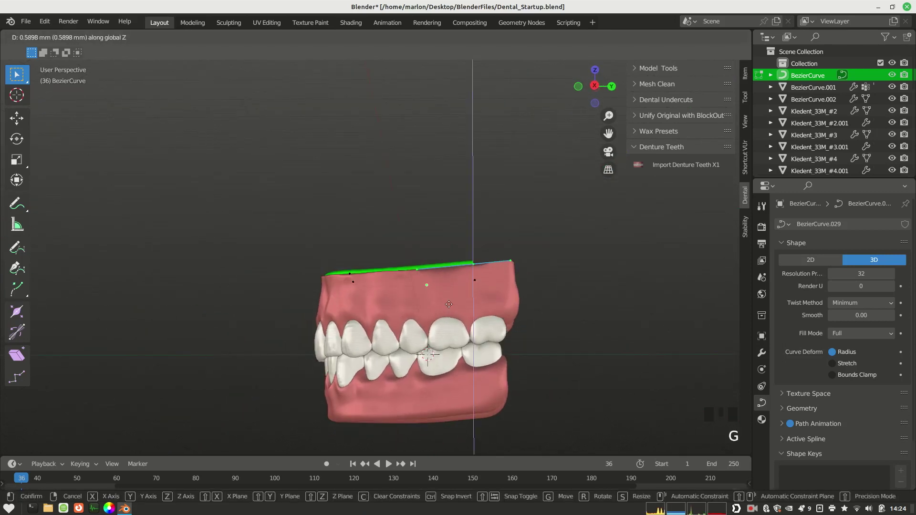
click(447, 303)
Step: Lower the inner handle of the guide curve's end point along global Z
middle_drag(447, 302, 430, 291)
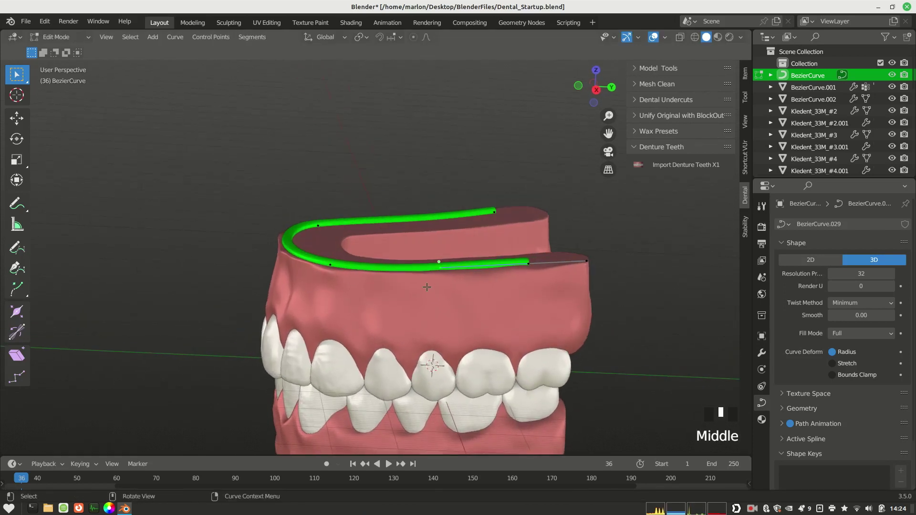
key(g)
key(z)
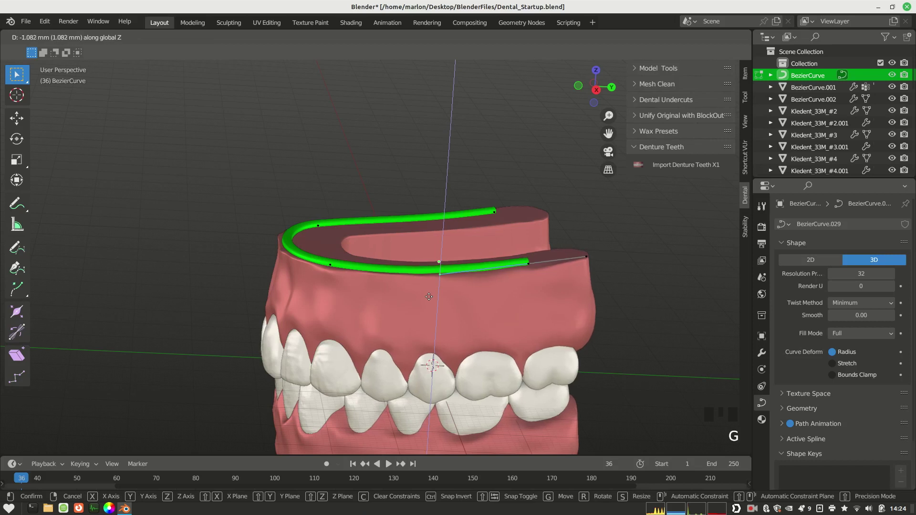
click(430, 292)
ctrl+middle_drag(429, 292, 334, 295)
Step: Leave curve editing and delete the lower gum base together with all the lower teeth
key(Tab)
drag(198, 312, 549, 389)
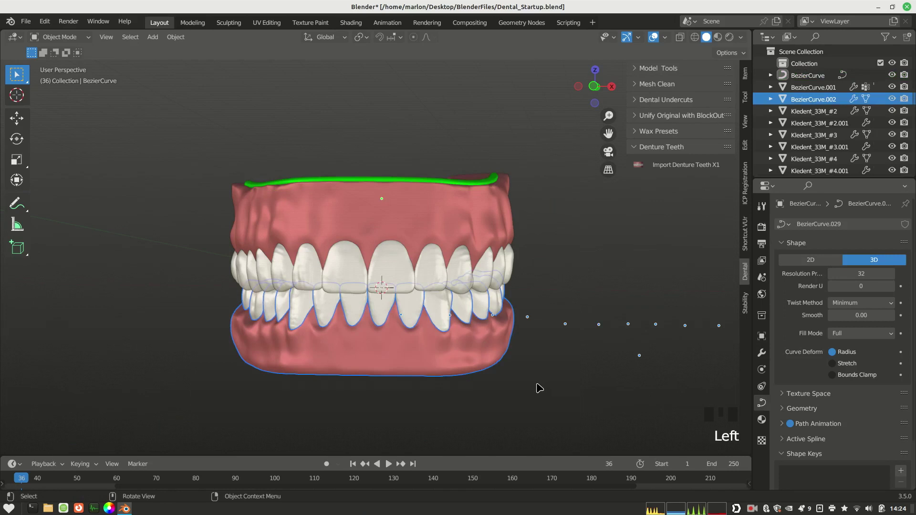
key(Delete)
middle_drag(391, 361, 416, 291)
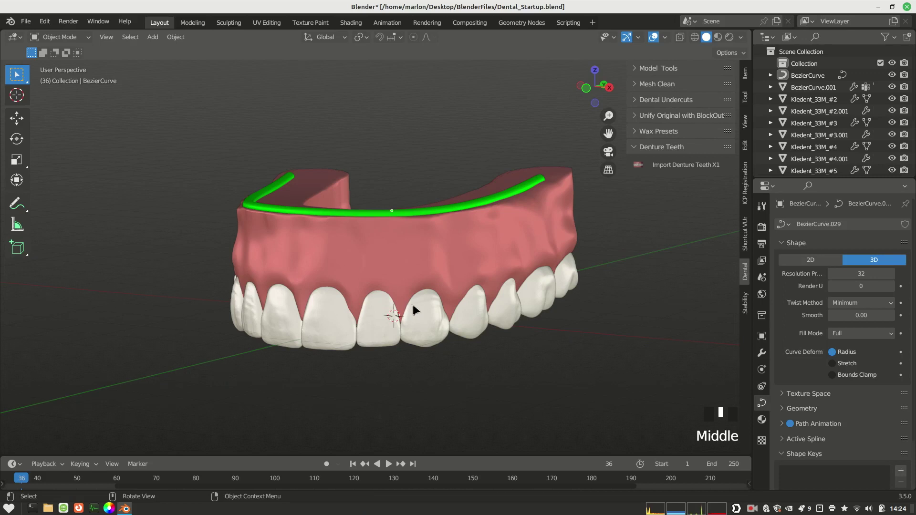
ctrl+middle_drag(414, 306, 336, 238)
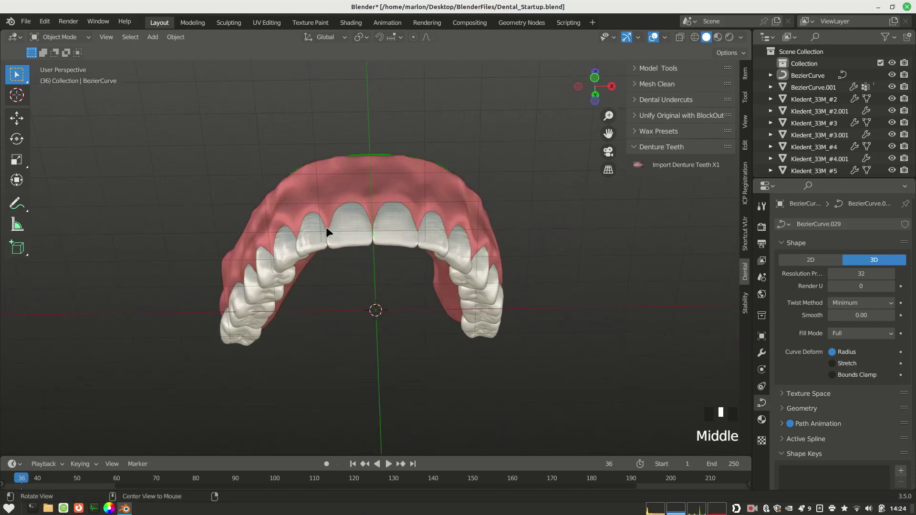
ctrl+middle_drag(565, 294, 502, 282)
Step: Select the whole upper denture, including its guide curve, gum base and teeth, and delete it
key(Tab)
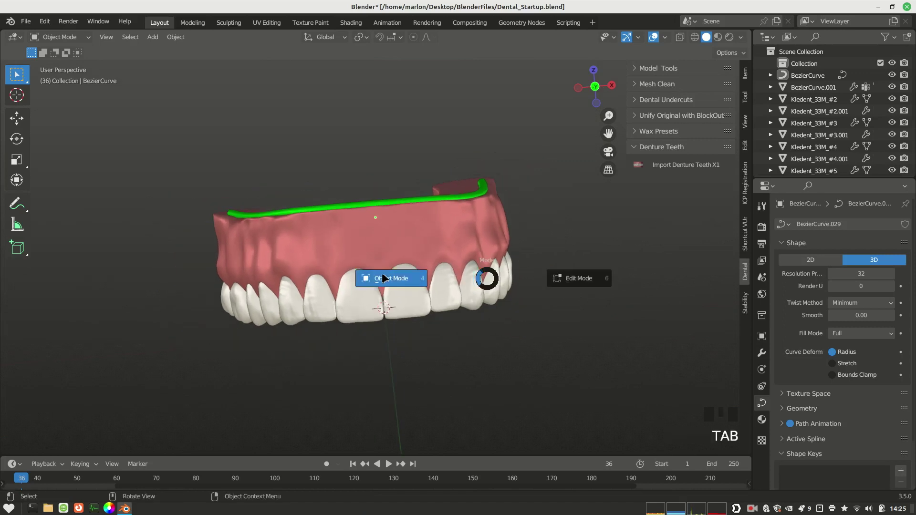
ctrl+middle_drag(391, 285, 443, 340)
middle_drag(352, 238, 363, 366)
drag(251, 160, 542, 387)
key(x)
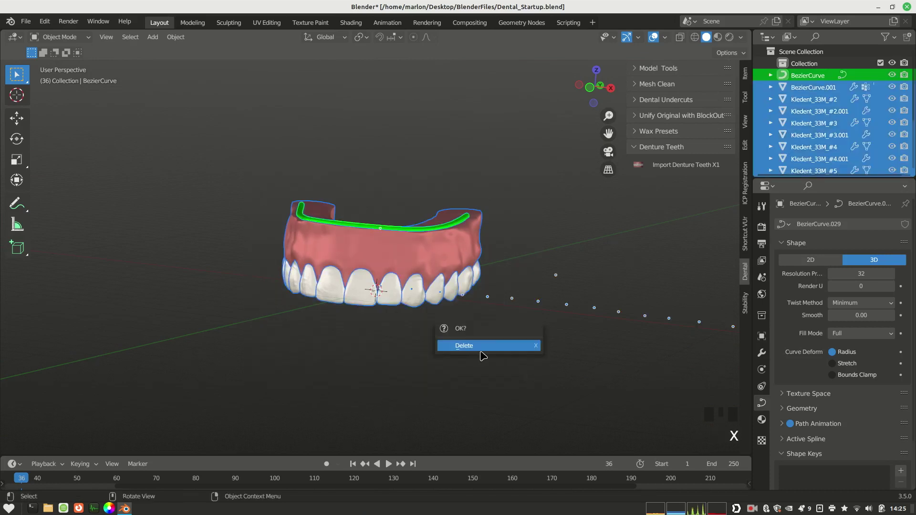
click(482, 350)
Step: Reveal the wax preset tools of the dental add-on in the emptied scene
mouse_move(481, 352)
ctrl+middle_down()
mouse_move(493, 342)
mouse_move(487, 338)
ctrl+middle_up()
middle_drag(486, 338, 429, 322)
shift+middle_drag(428, 321, 452, 282)
click(659, 131)
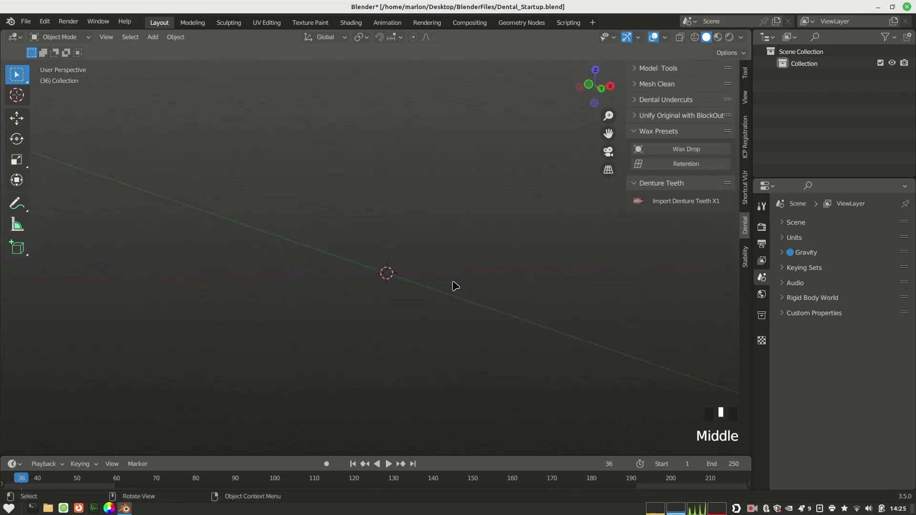
Step: Import the upper dental model file into the empty scene
key(F4)
mouse_move(419, 351)
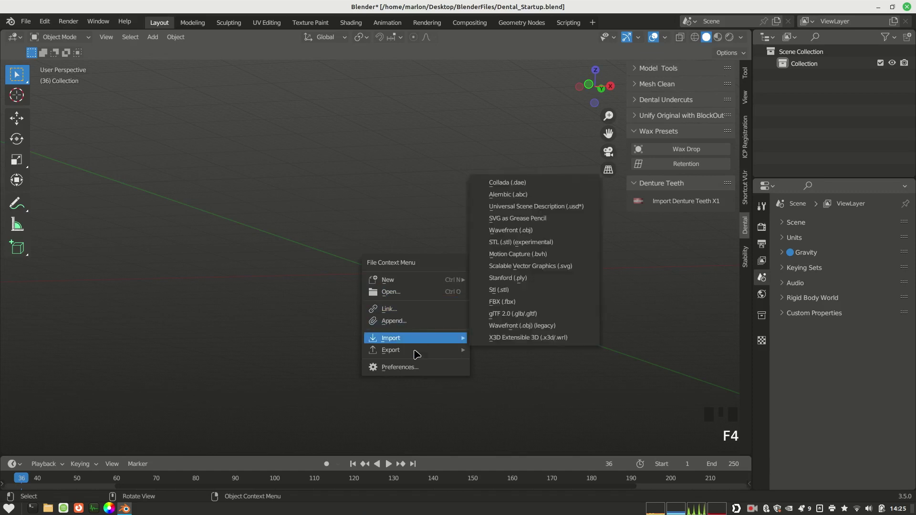
click(505, 314)
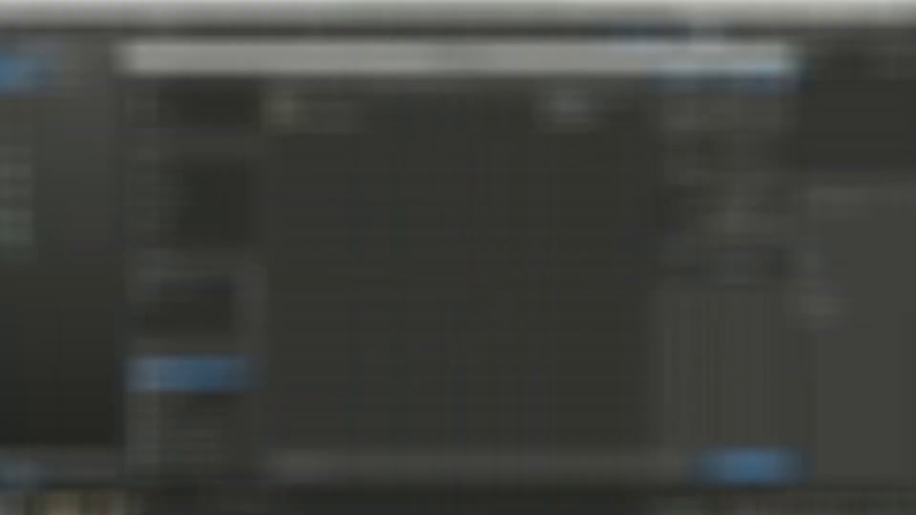
click(191, 178)
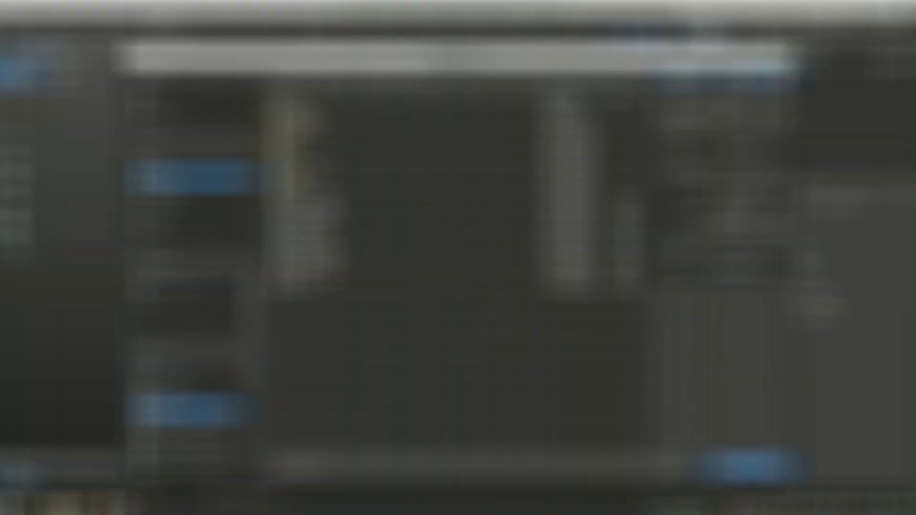
click(749, 466)
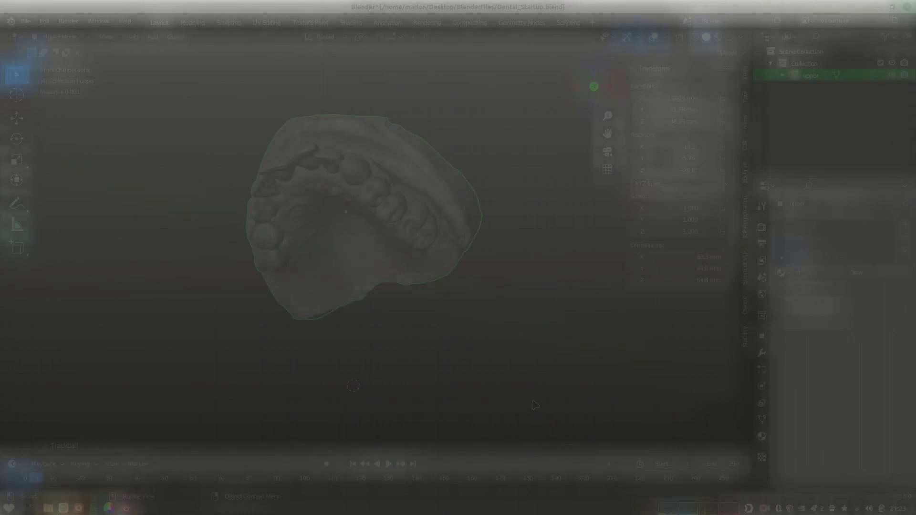
Step: Set the upper model's origin to its center of mass (surface)
ctrl+middle_drag(528, 399, 509, 364)
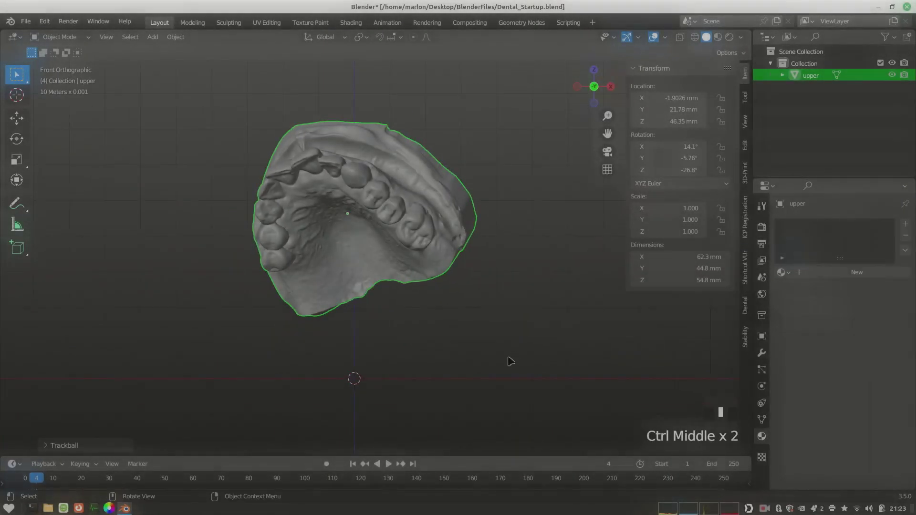
ctrl+middle_drag(509, 328, 546, 264)
middle_drag(546, 264, 537, 256)
key(KP_1)
ctrl+middle_drag(476, 348, 429, 309)
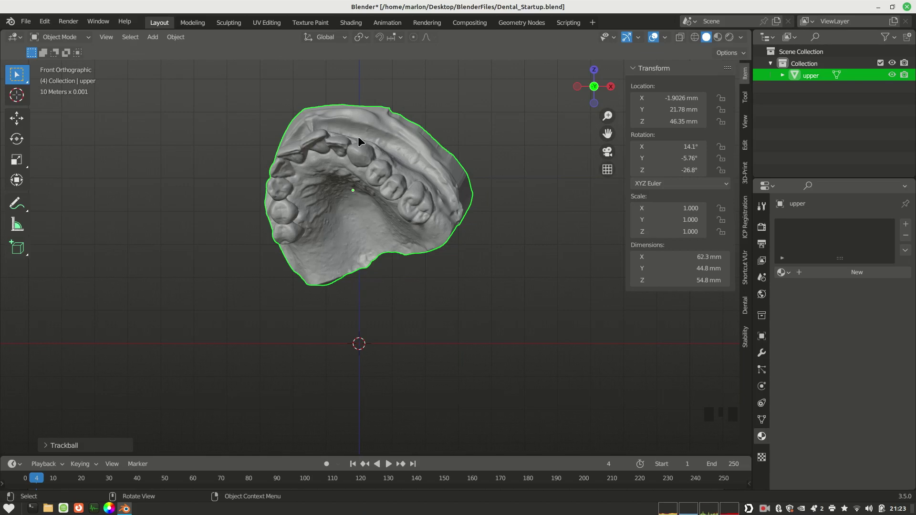
click(177, 38)
mouse_move(188, 86)
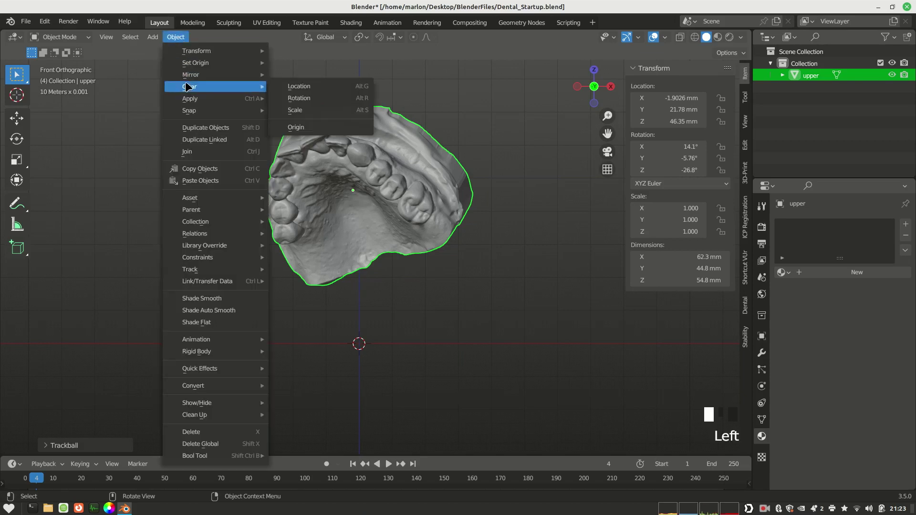
mouse_move(196, 62)
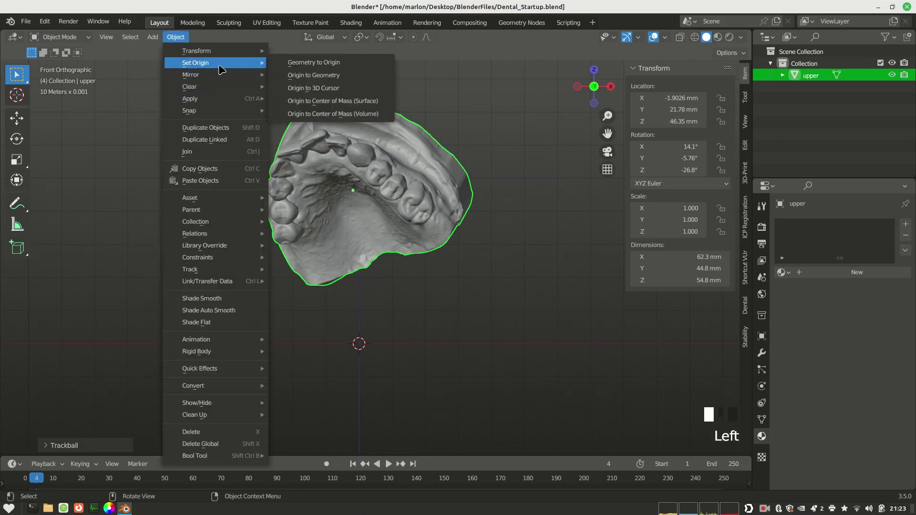
click(336, 101)
Step: Rotate the upper model freely in front view until its teeth point down and sit level, about X 79.8°, Y 9.98°, Z 13.4°
middle_drag(368, 229, 362, 206)
key(KP_1)
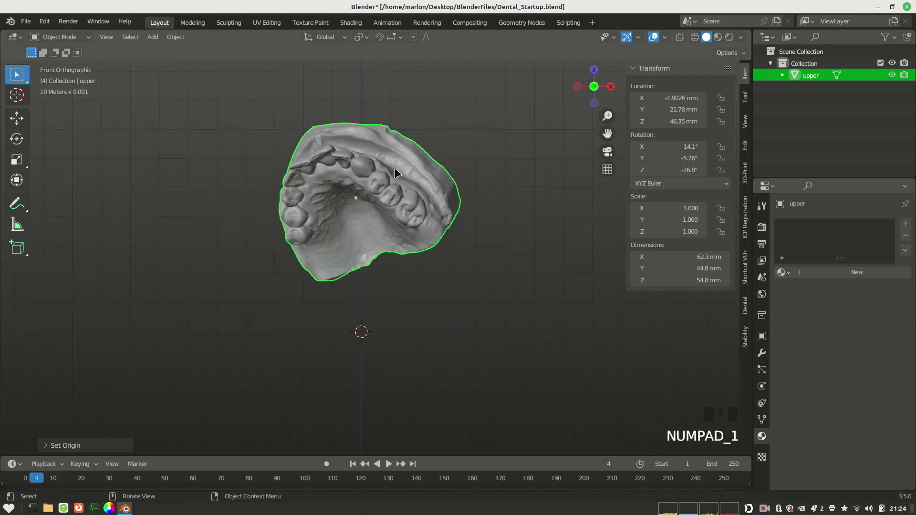
key(r)
key(r)
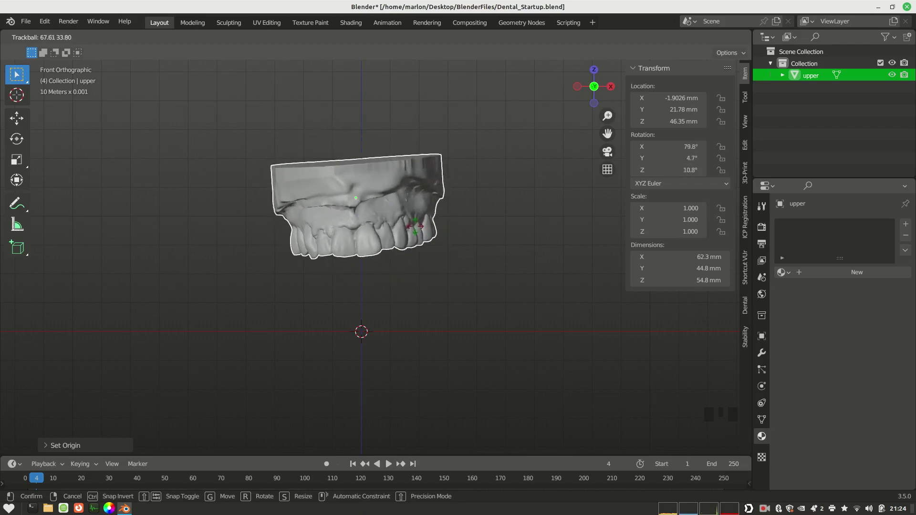
click(503, 184)
key(r)
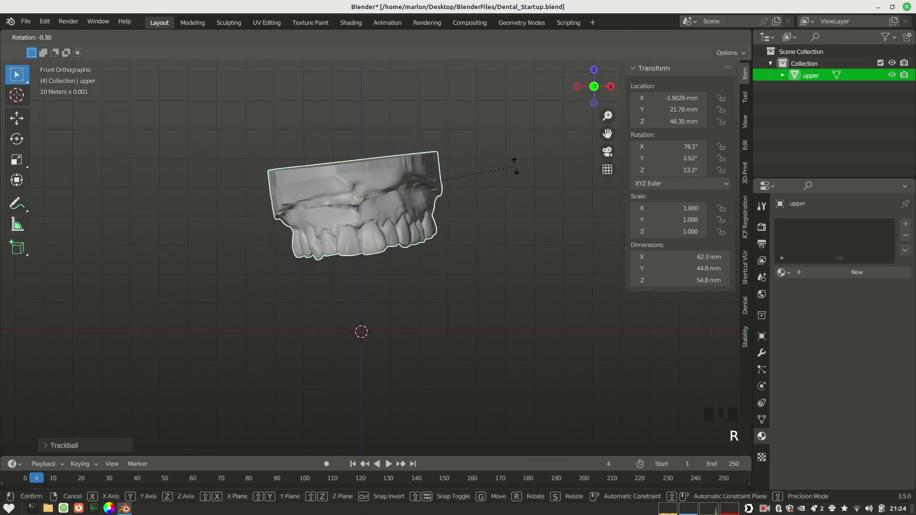
click(510, 188)
mouse_move(475, 233)
ctrl+middle_down()
mouse_move(466, 244)
mouse_move(474, 229)
ctrl+middle_up()
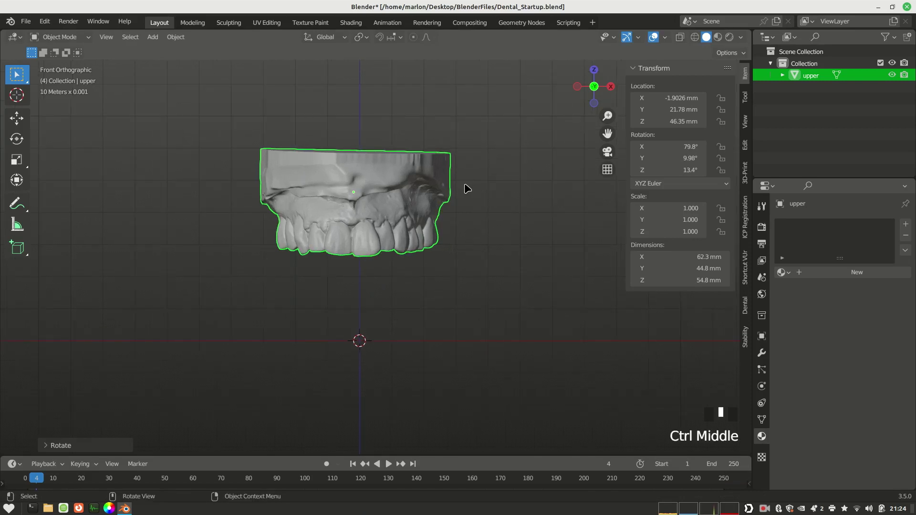
Step: Move the upper model in front view to bring its incisors onto the 3D cursor, about X 0.05 mm and Z 17.04 mm
key(g)
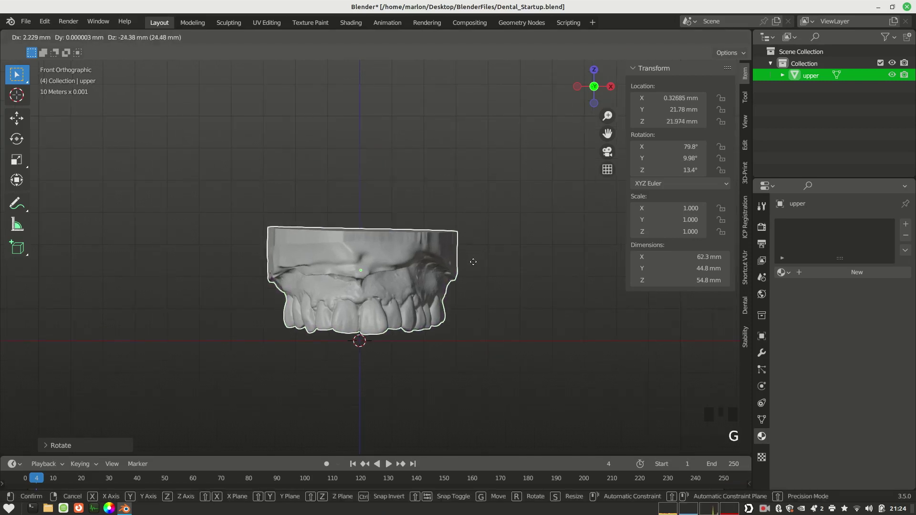
click(474, 267)
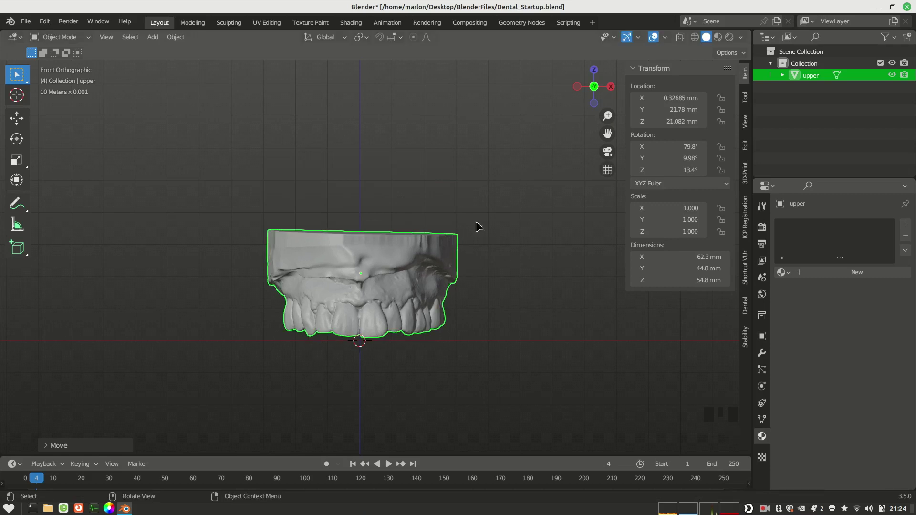
ctrl+middle_drag(514, 191, 445, 279)
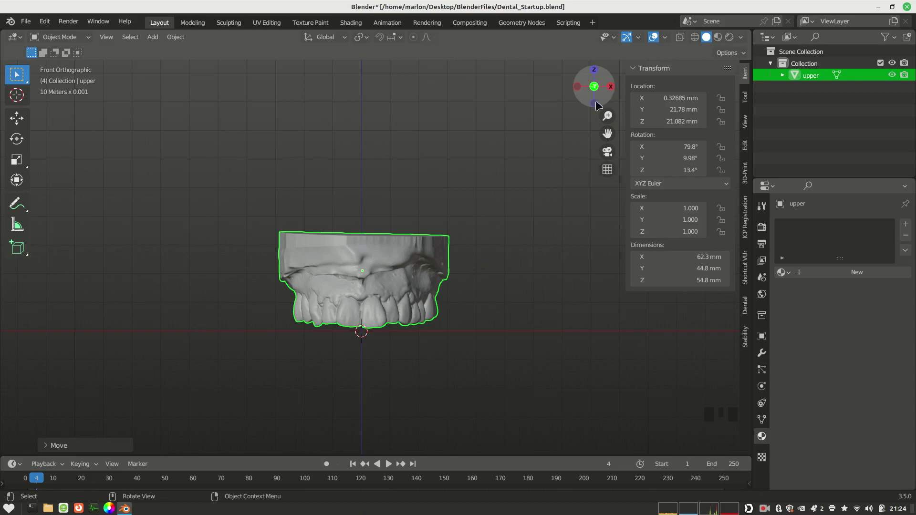
ctrl+middle_drag(444, 274, 445, 265)
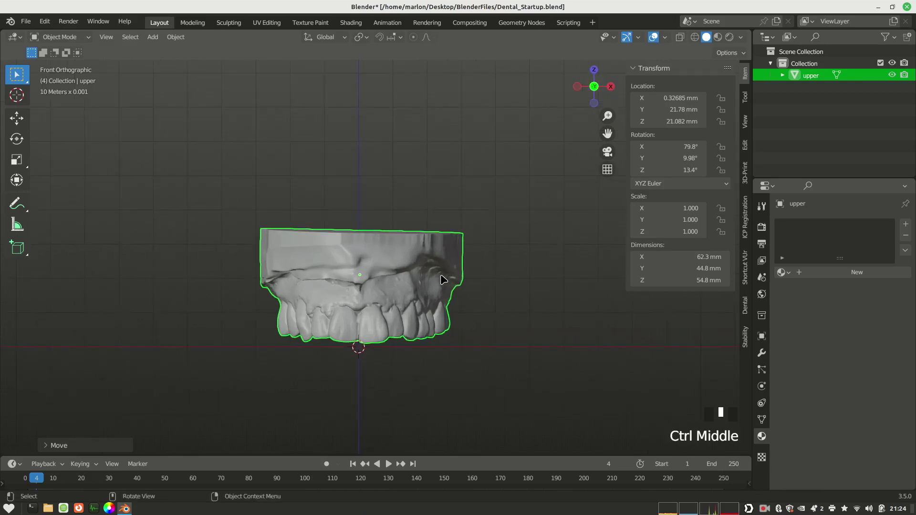
key(g)
click(441, 292)
Step: Center the upper model over the 3D cursor in right side view, at about Y 3.89 mm and Z 17.33 mm
ctrl+middle_drag(454, 303, 466, 286)
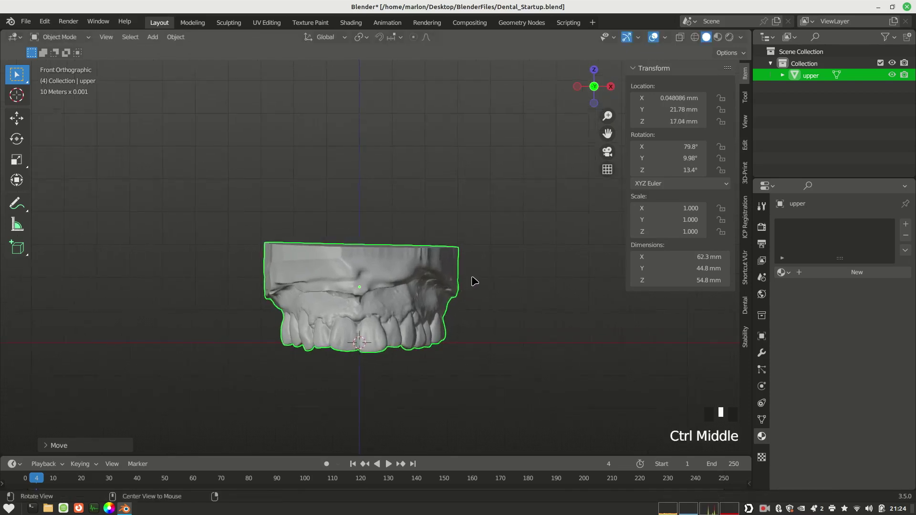
key(KP_1)
key(KP_3)
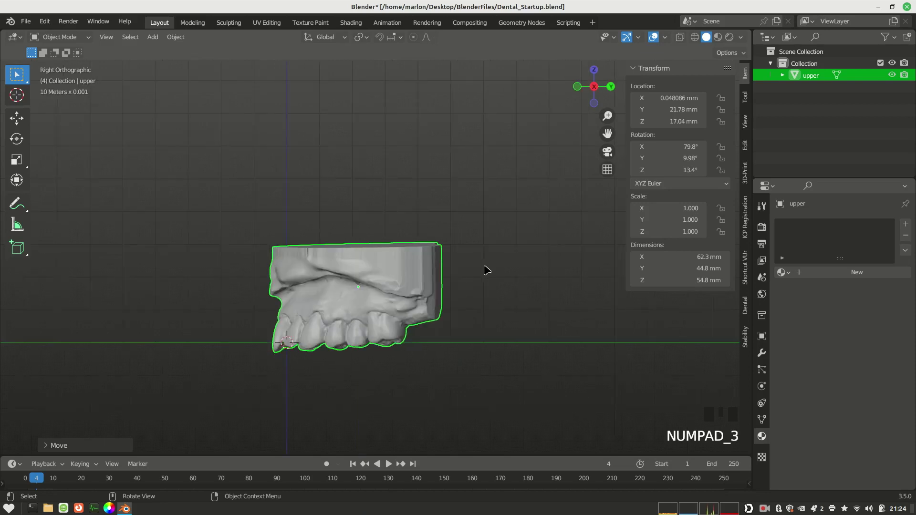
key(g)
click(417, 283)
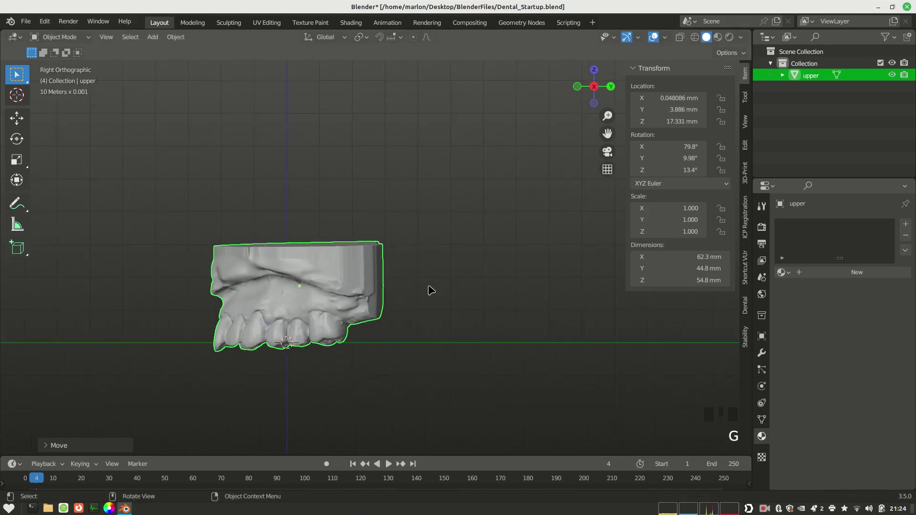
Step: Examine the upper model from the front to check its midline and occlusal plane against the axes
key(KP_1)
mouse_move(436, 321)
ctrl+middle_down()
mouse_move(429, 329)
mouse_move(439, 280)
mouse_move(405, 293)
mouse_move(460, 285)
mouse_move(434, 311)
ctrl+middle_up()
key(KP_1)
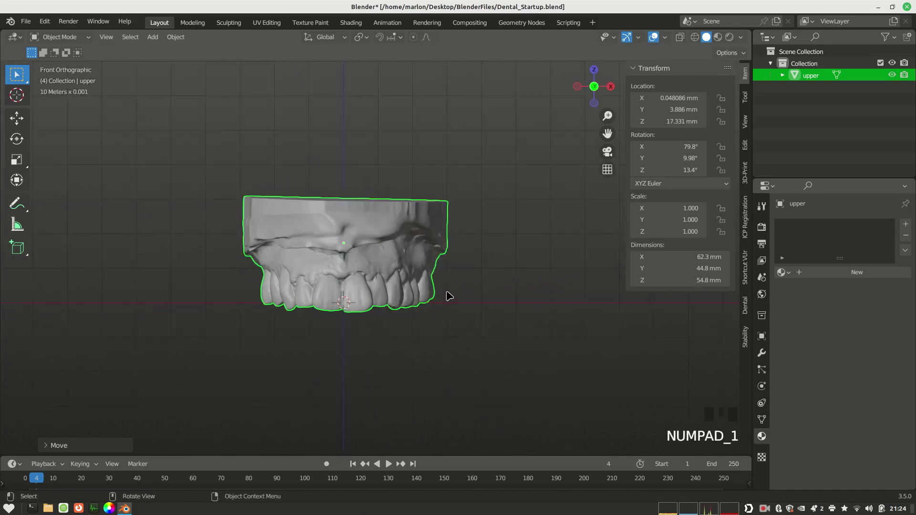
ctrl+middle_drag(403, 362, 449, 338)
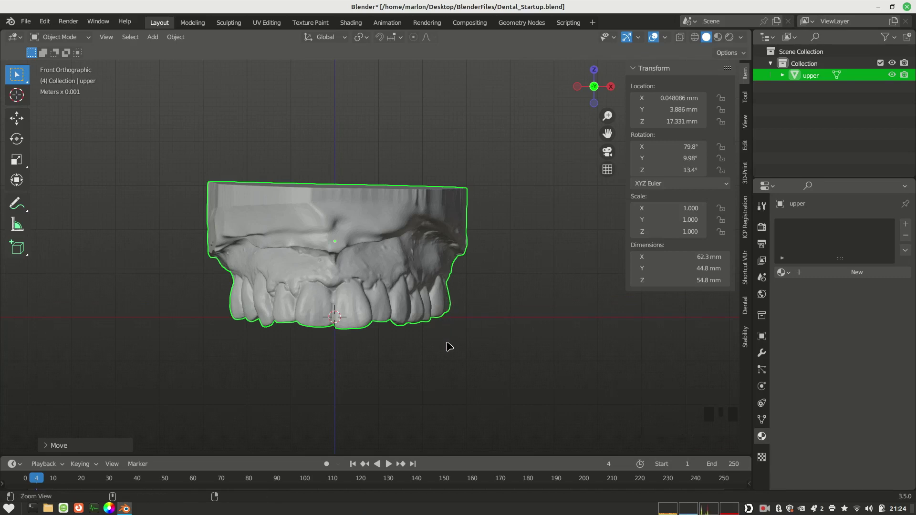
ctrl+middle_drag(449, 347, 454, 336)
middle_drag(360, 364, 368, 352)
key(KP_1)
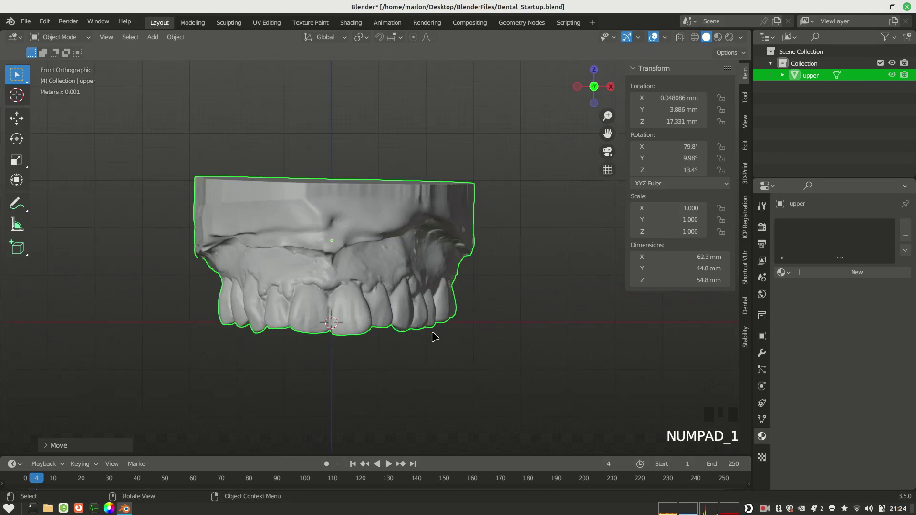
triple_click(434, 240)
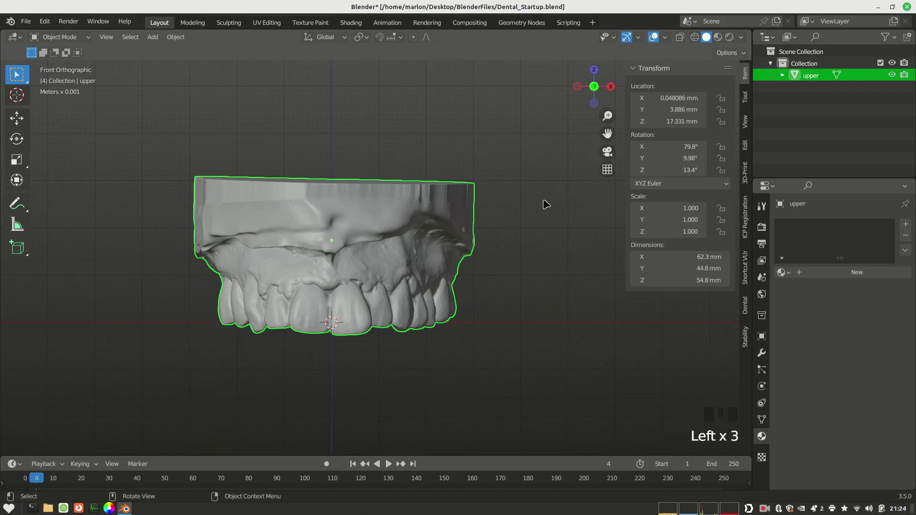
Step: Show the upper model from below with X-ray shading enabled
key(KP_7)
key(KP_9)
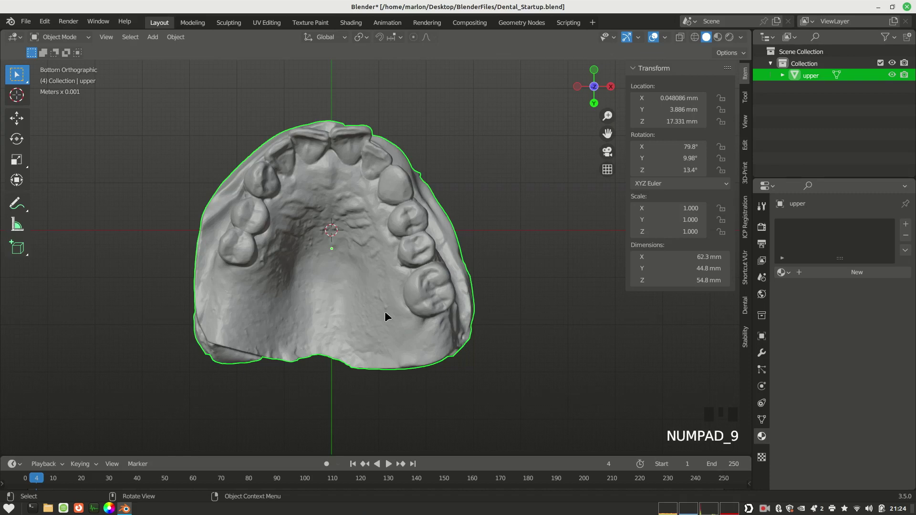
ctrl+middle_drag(457, 309, 501, 280)
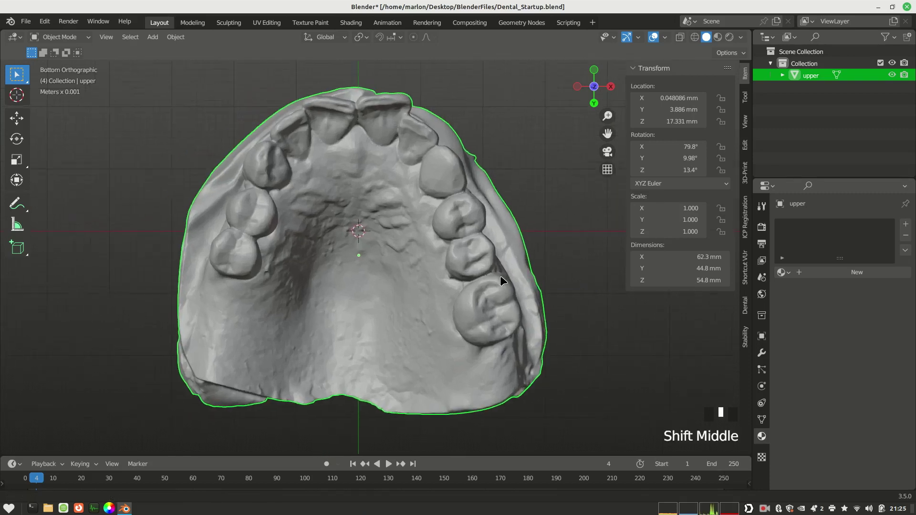
click(680, 38)
ctrl+middle_drag(475, 252, 460, 248)
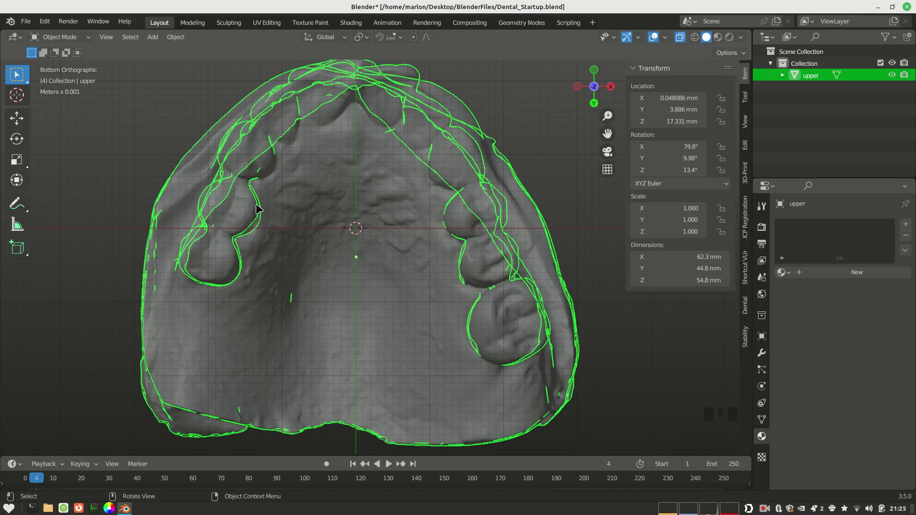
ctrl+middle_drag(360, 255, 355, 255)
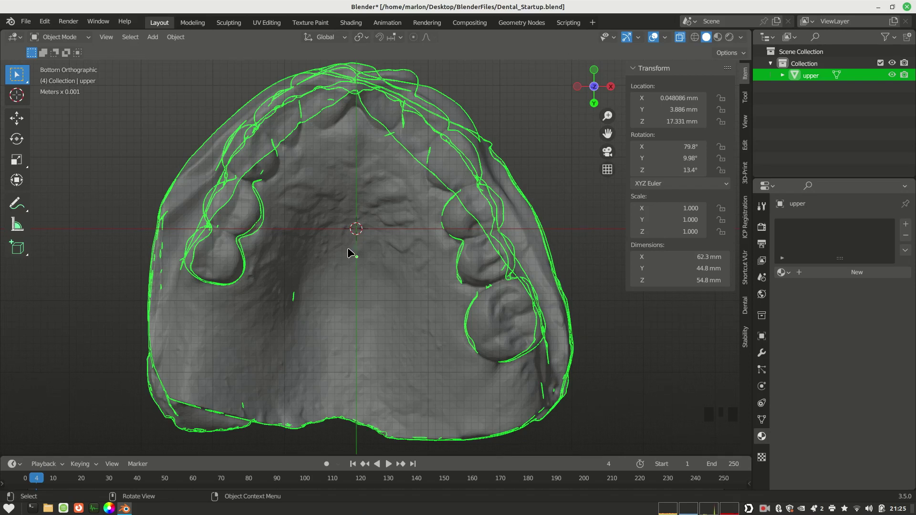
Step: Fine-tune the upper model's tilt freely to about X 84.8°, Y 10.6°, Z 14.3°, and turn X-ray shading off
key(r)
key(r)
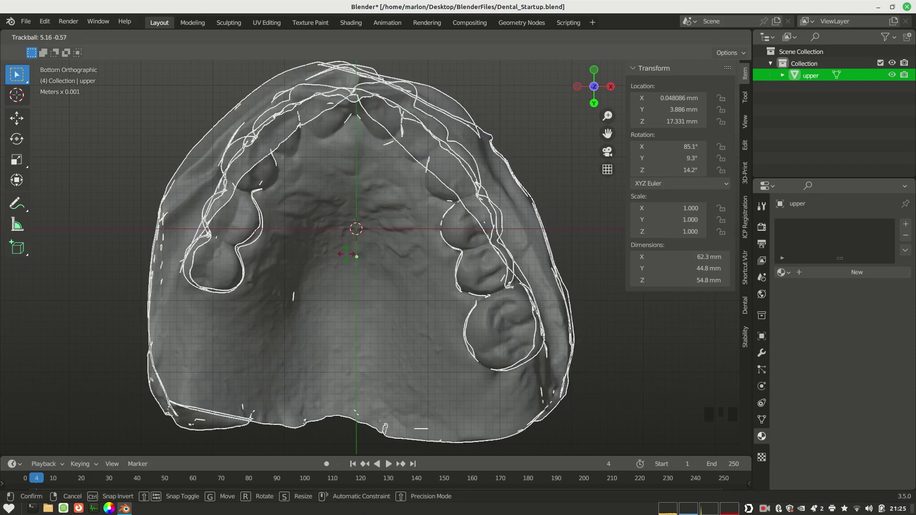
click(347, 257)
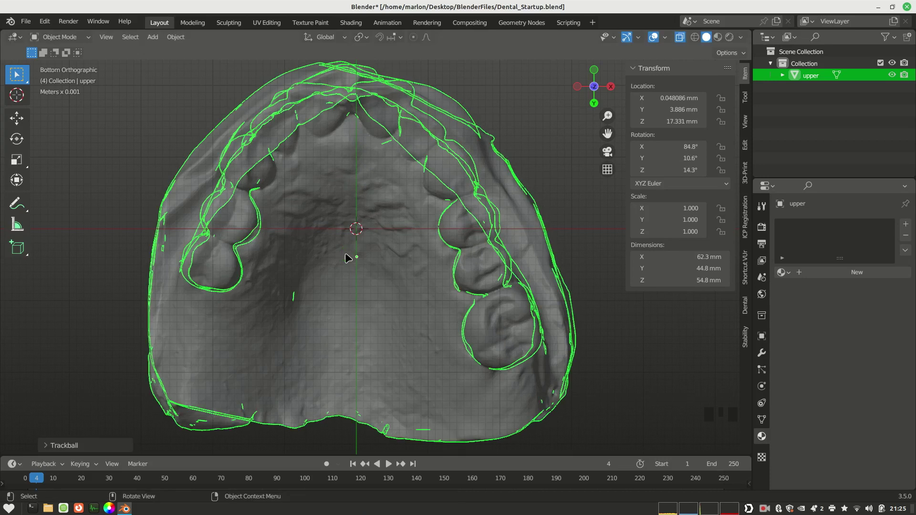
ctrl+middle_drag(415, 296, 645, 78)
click(679, 38)
Step: Lock the upper model's location, rotation and scale on all axes
ctrl+middle_drag(483, 258, 310, 229)
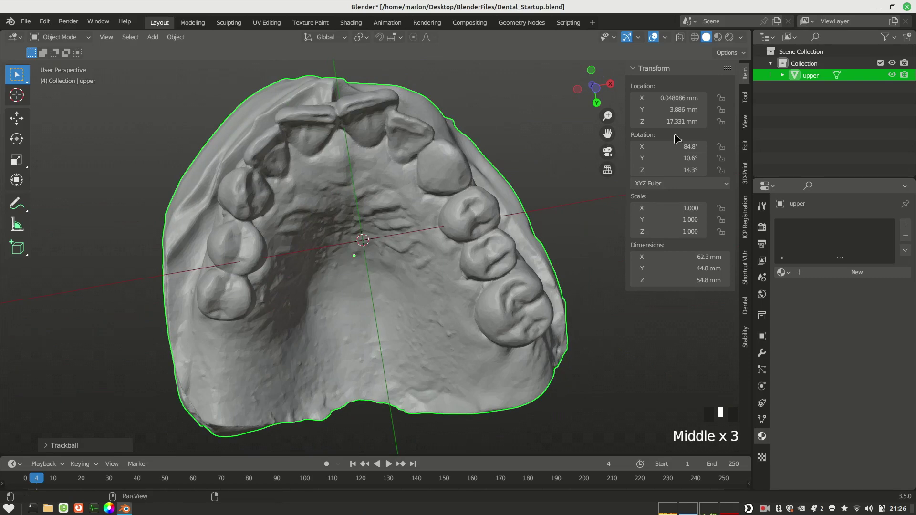
click(747, 97)
click(748, 80)
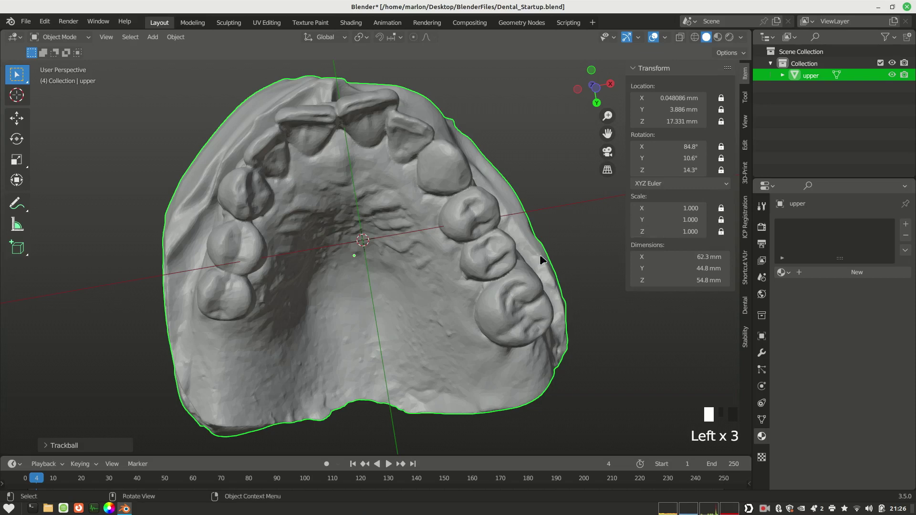
Step: Assign the Dental Stone material to the upper model
middle_drag(556, 248, 520, 298)
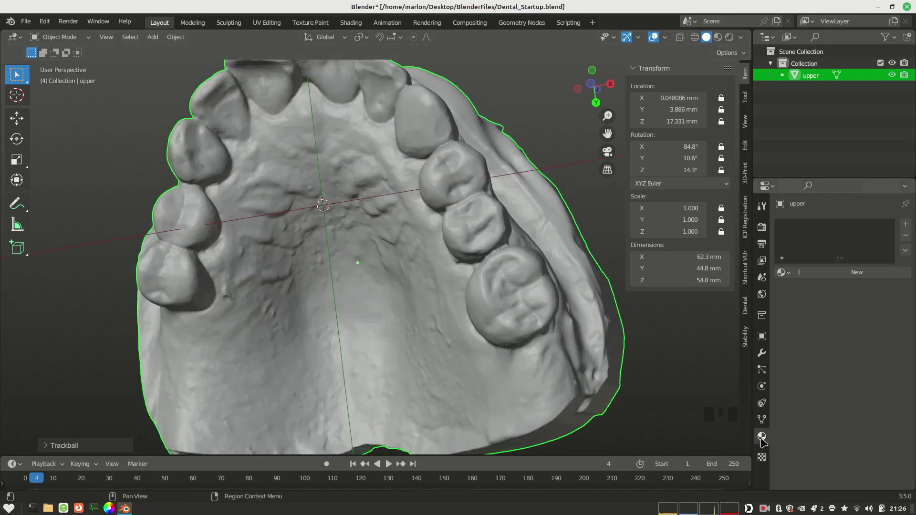
click(786, 274)
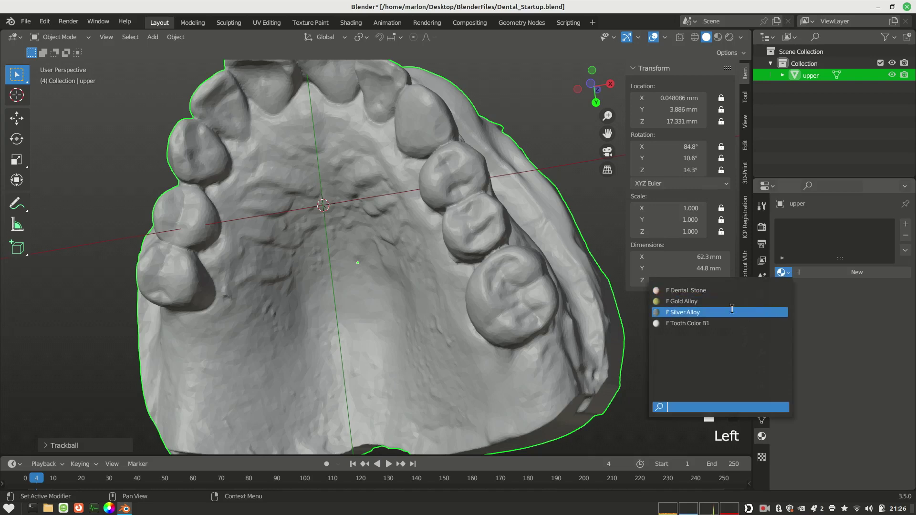
click(717, 294)
middle_drag(476, 213, 464, 292)
key(KP_1)
ctrl+middle_drag(468, 329, 376, 305)
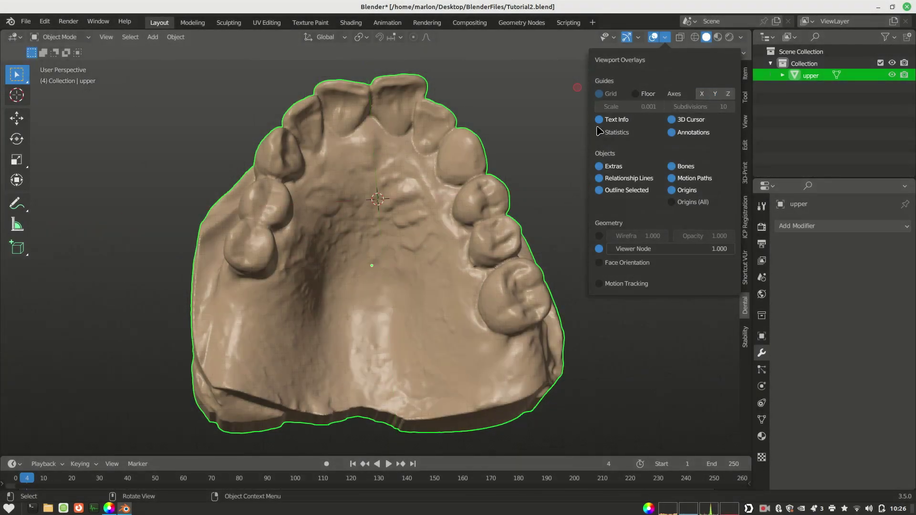
Step: Block out the undercuts of the upper model with the dental undercut tool for the upper arch
middle_drag(520, 168, 484, 196)
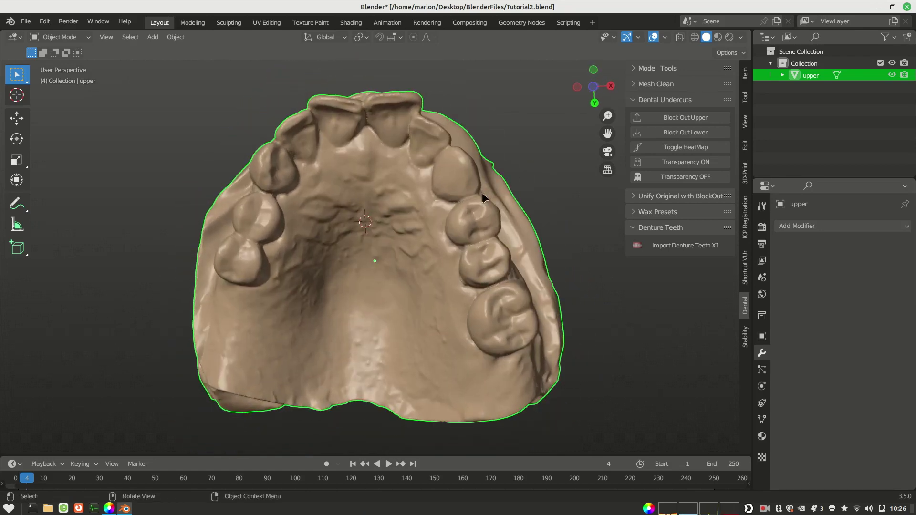
click(637, 100)
click(637, 100)
middle_drag(534, 164, 481, 217)
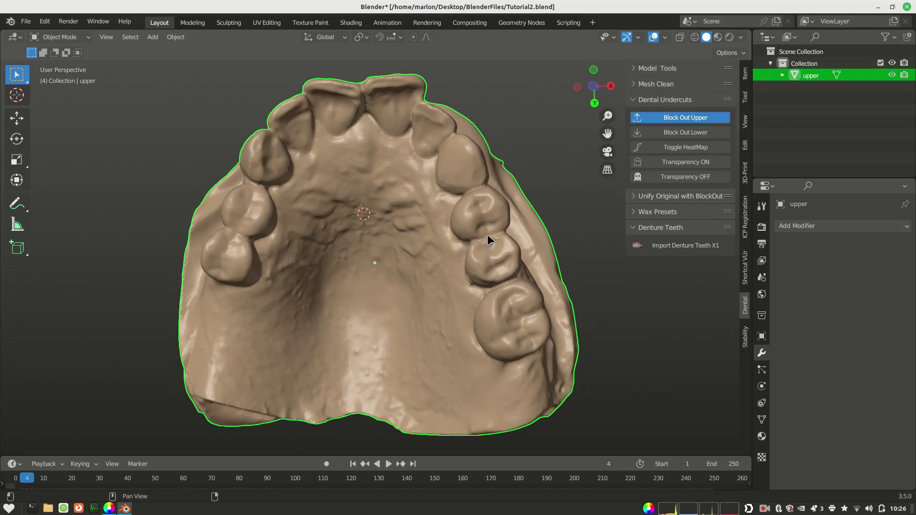
middle_drag(506, 181, 425, 266)
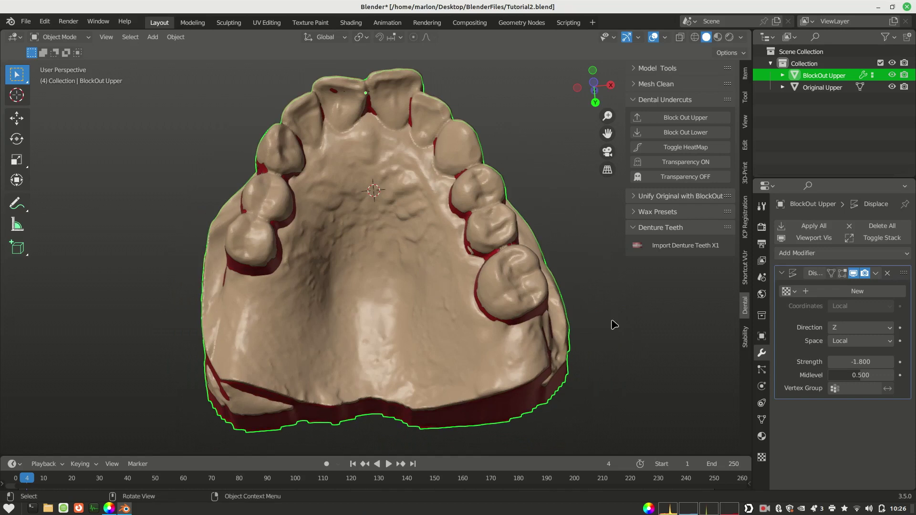
Step: Examine the upper block-out's Displace modifier settings and the filled undercut areas around the teeth
click(762, 369)
click(762, 353)
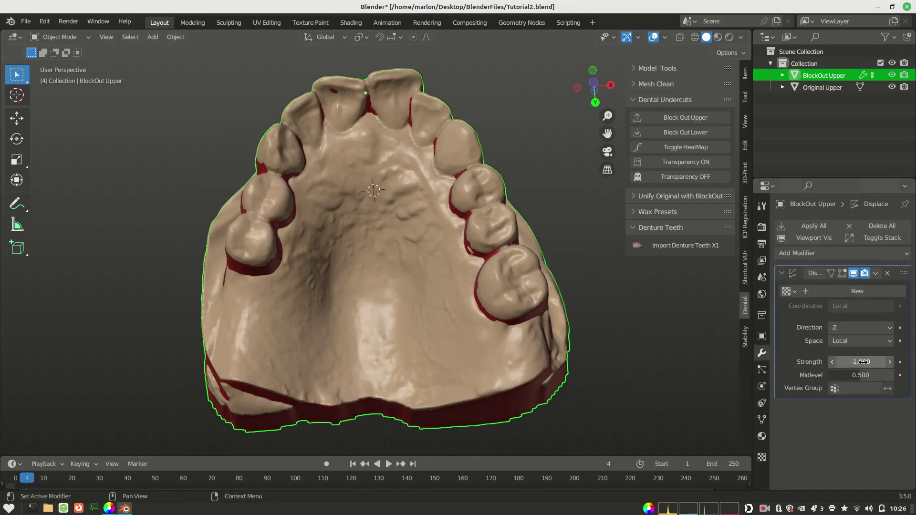
drag(865, 362, 866, 362)
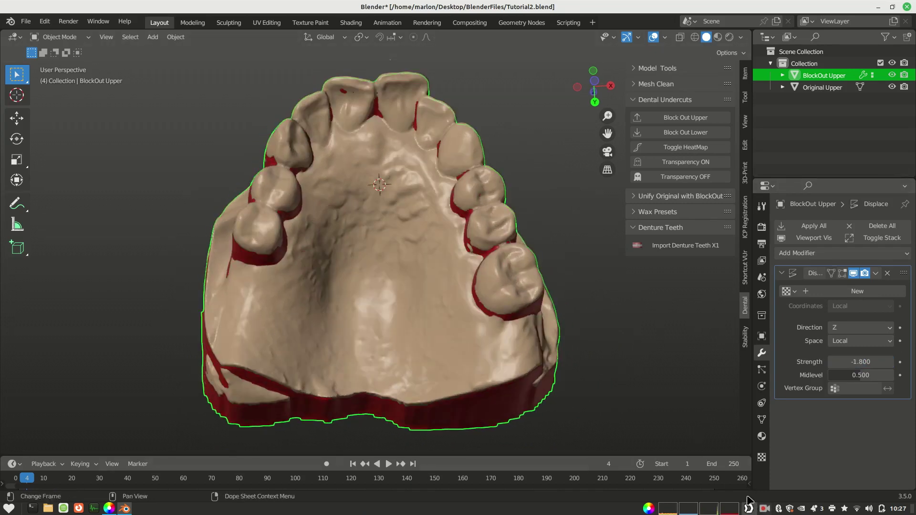
middle_drag(436, 324, 454, 284)
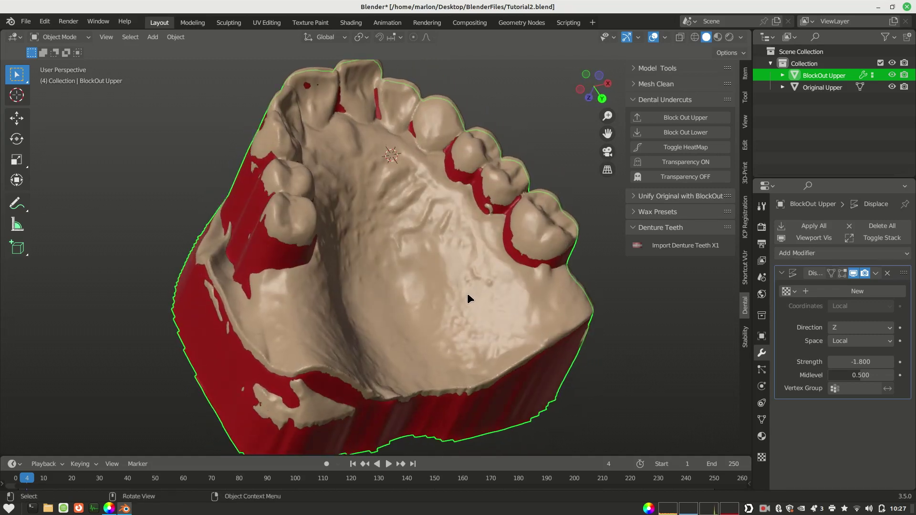
middle_drag(526, 319, 422, 319)
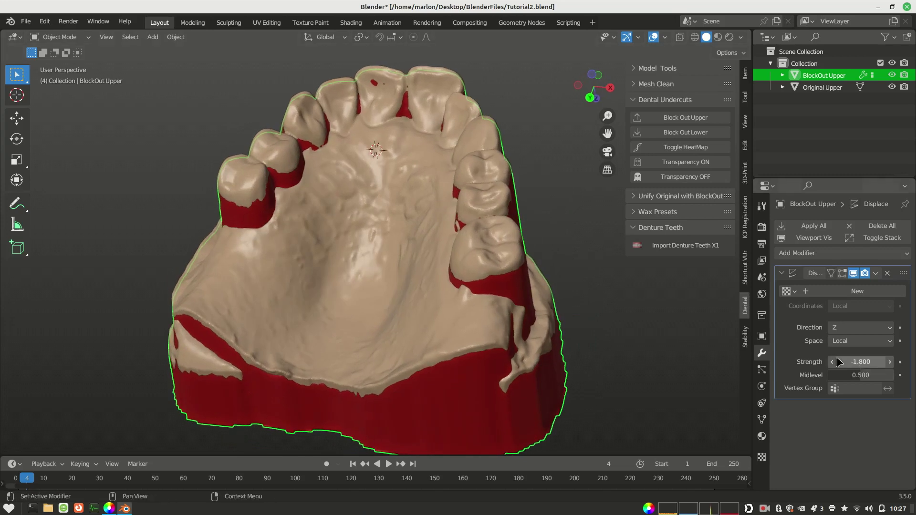
click(877, 328)
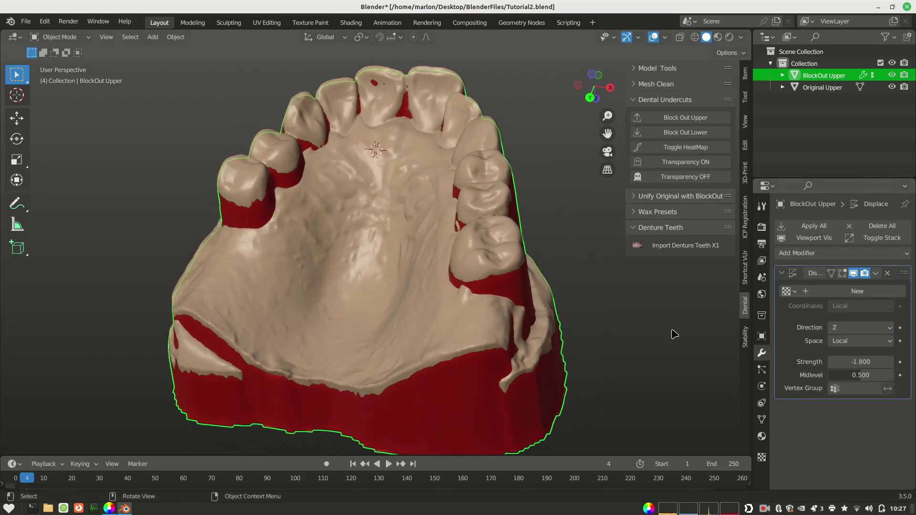
Step: Show the undercut heat map on the upper block-out, examine the undercut depths all around, and return to Object Mode
middle_drag(477, 267, 529, 233)
click(675, 149)
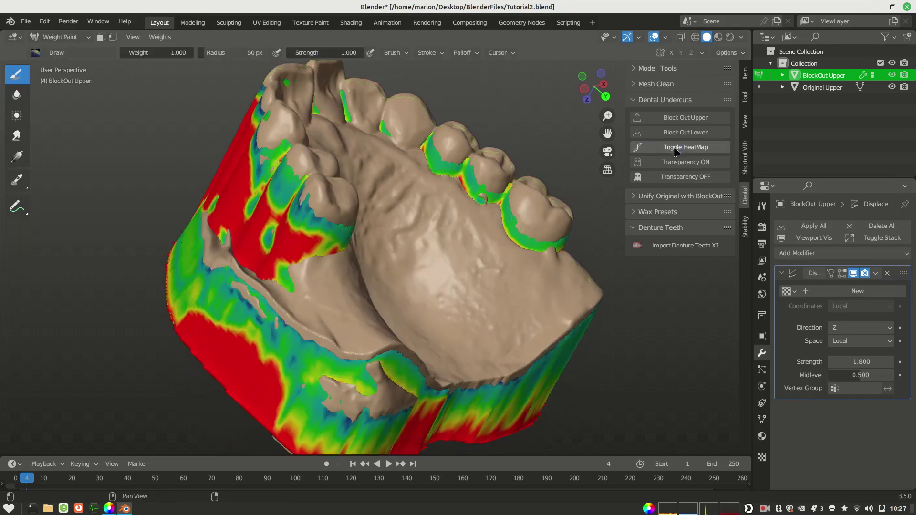
middle_drag(470, 219, 369, 277)
mouse_move(469, 260)
middle_down()
mouse_move(237, 309)
mouse_move(480, 259)
middle_up()
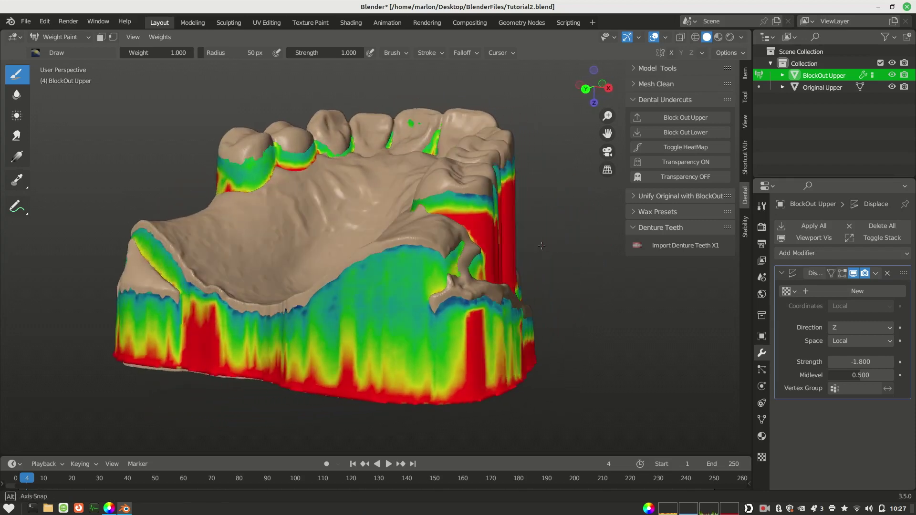
mouse_move(390, 286)
middle_down()
mouse_move(418, 270)
mouse_move(528, 252)
mouse_move(472, 244)
mouse_move(501, 247)
middle_up()
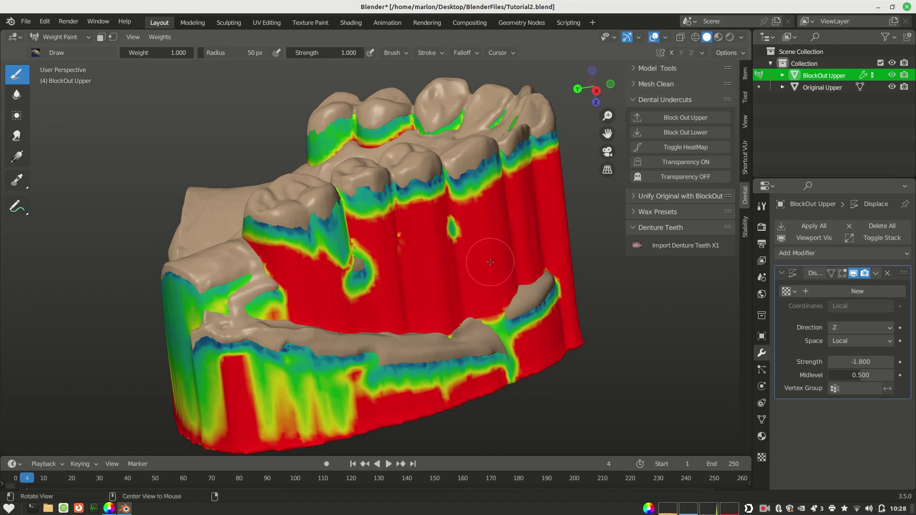
middle_drag(442, 250, 412, 251)
middle_drag(468, 233, 434, 238)
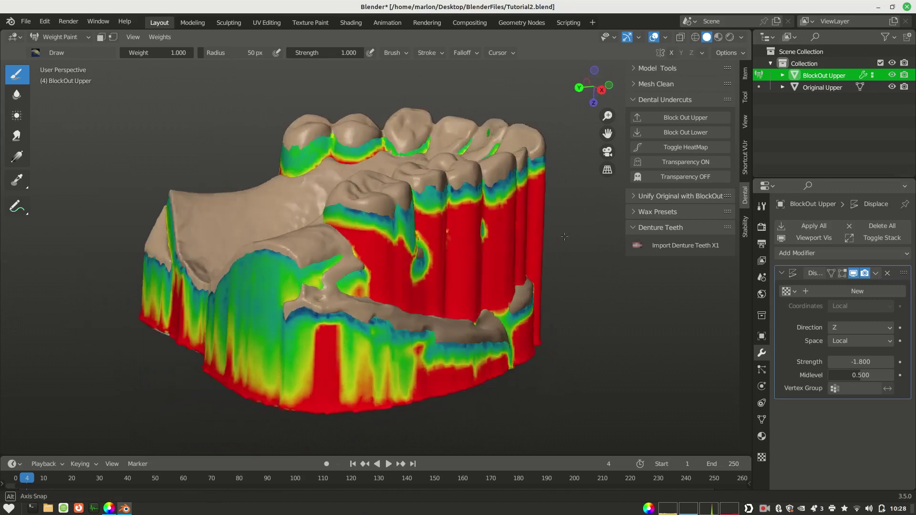
middle_drag(367, 236, 477, 241)
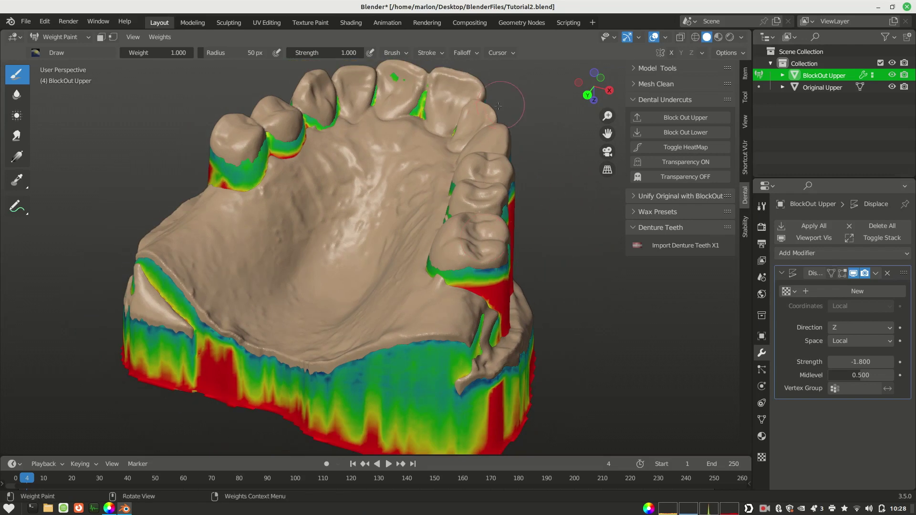
mouse_move(459, 201)
middle_down()
mouse_move(240, 212)
mouse_move(480, 248)
mouse_move(580, 207)
middle_up()
key(ctrl+Tab)
Step: Make the upper block-out transparent and switch it to Sculpt Mode
middle_drag(527, 242, 482, 257)
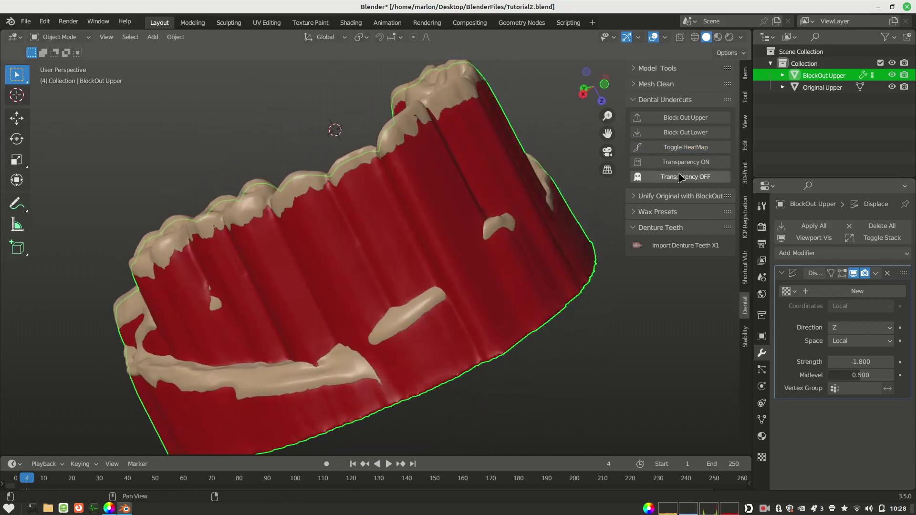
click(685, 162)
middle_drag(562, 218, 332, 261)
click(338, 321)
mouse_move(345, 311)
ctrl+alt+mouse_down()
mouse_move(385, 238)
mouse_move(438, 191)
ctrl+alt+mouse_up()
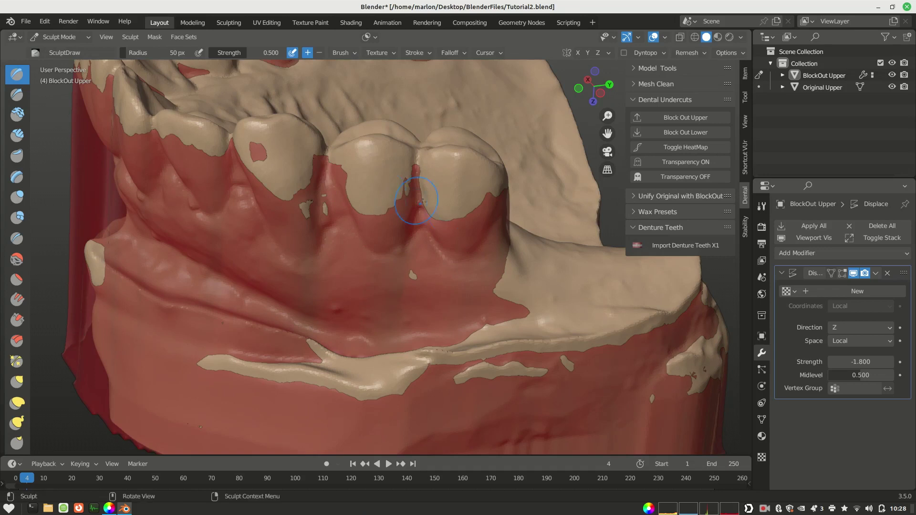
Step: Sculpt extra block-out material along the palatal side of the front teeth with the SculptDraw brush
alt+drag(485, 229, 303, 257)
mouse_move(303, 256)
middle_down()
mouse_move(474, 234)
mouse_move(475, 214)
mouse_move(331, 141)
middle_up()
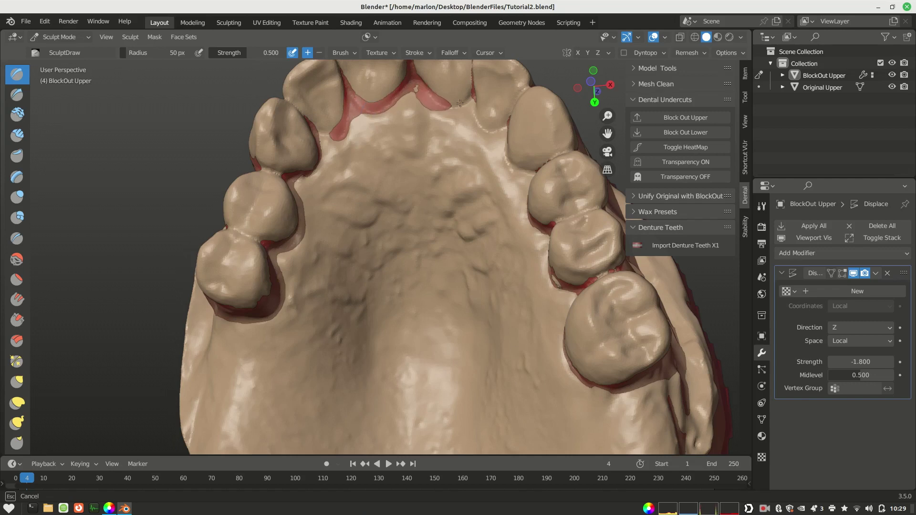
mouse_move(460, 170)
middle_down()
mouse_move(365, 132)
mouse_move(377, 154)
mouse_move(431, 169)
middle_up()
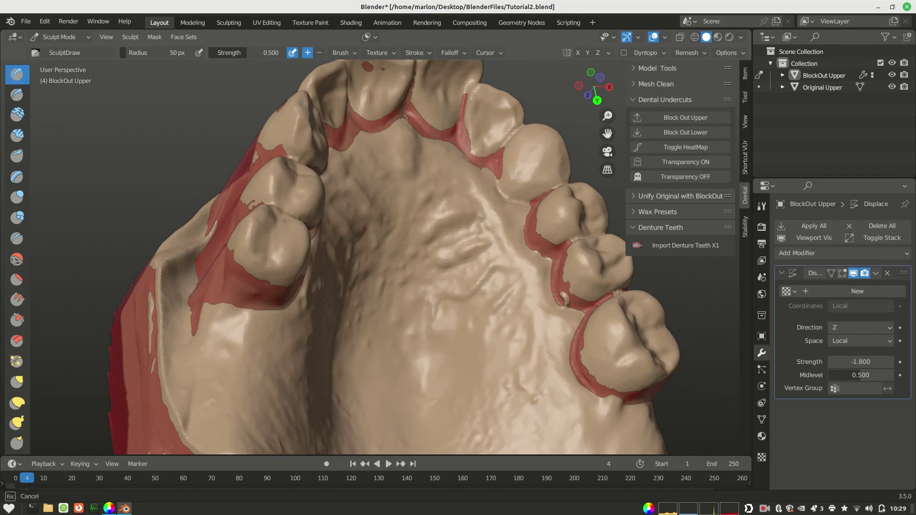
middle_drag(531, 212, 373, 215)
Step: Turn off the block-out's transparency and return to Object Mode
click(686, 177)
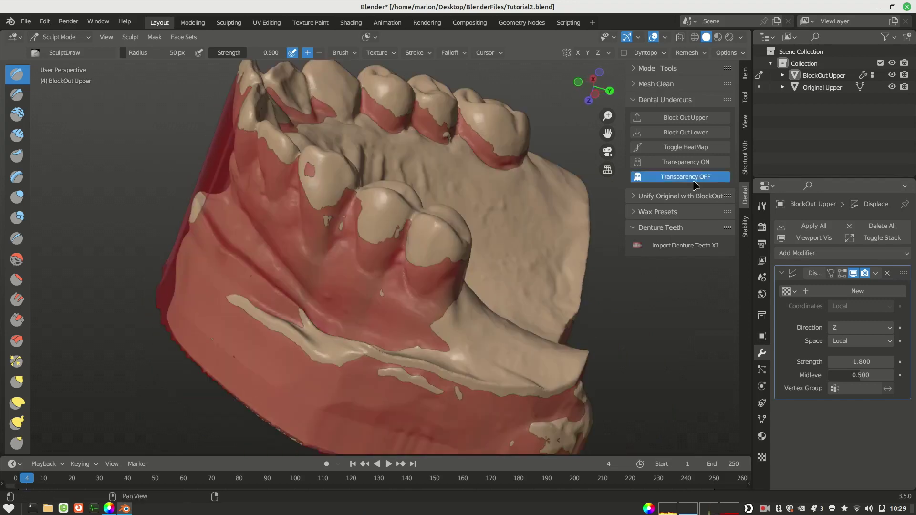
key(ctrl+Tab)
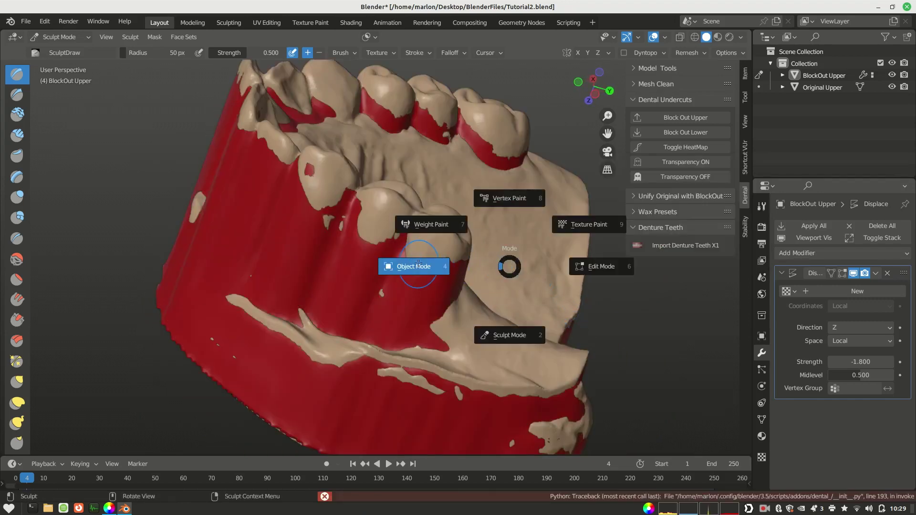
click(422, 266)
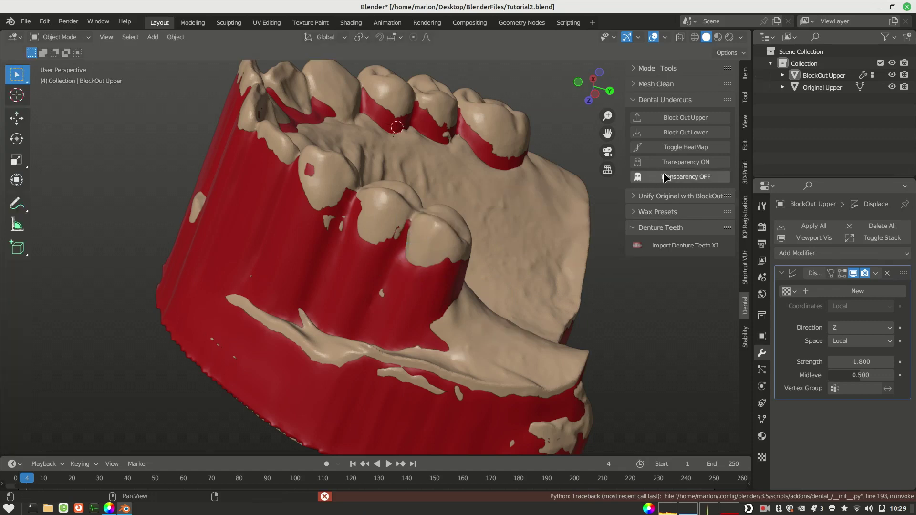
Step: Examine the sculpted block-out around the teeth and palate, and reveal the tools for unifying it with the original model
middle_drag(527, 262, 480, 275)
middle_drag(573, 244, 579, 261)
click(637, 201)
middle_drag(401, 293, 287, 280)
middle_drag(290, 209, 391, 273)
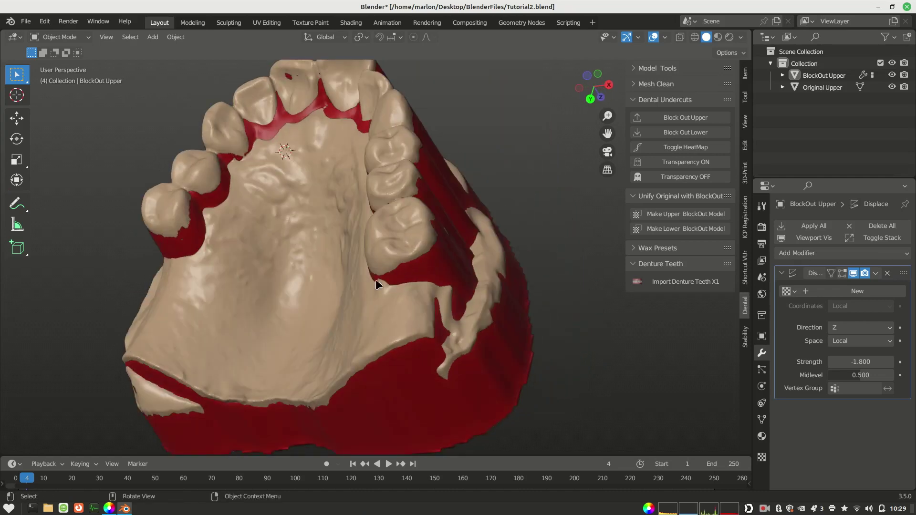
middle_drag(385, 309, 380, 164)
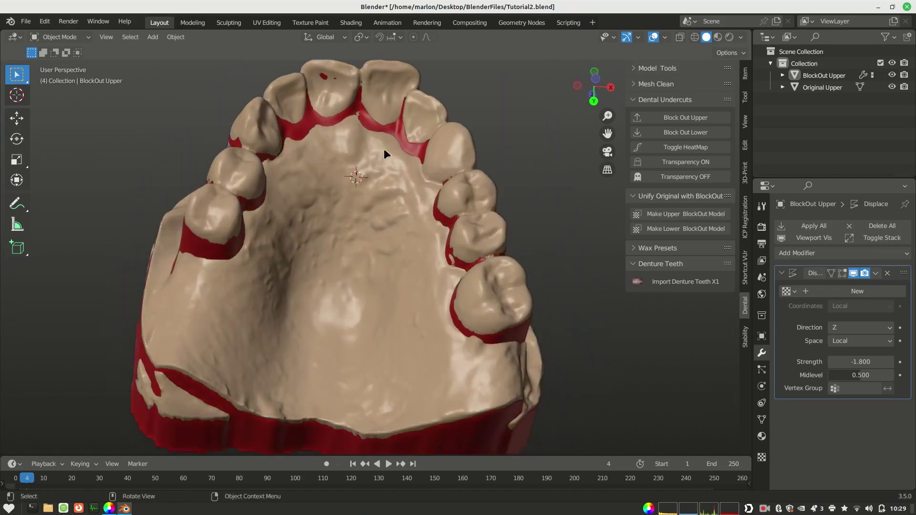
ctrl+middle_drag(386, 235, 389, 246)
middle_drag(373, 185, 305, 201)
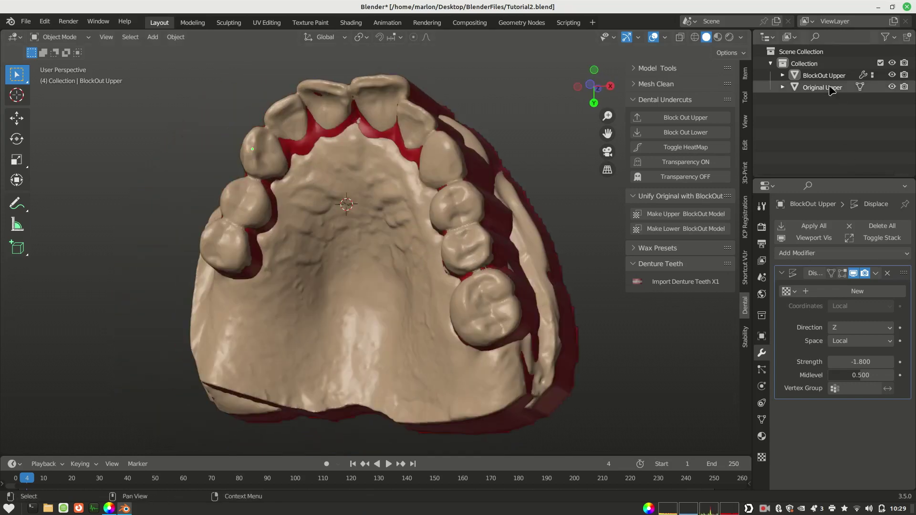
ctrl+middle_drag(331, 252, 395, 208)
mouse_move(388, 260)
middle_down()
mouse_move(317, 236)
mouse_move(307, 206)
mouse_move(360, 180)
mouse_move(362, 250)
mouse_move(392, 273)
mouse_move(368, 294)
mouse_move(382, 293)
mouse_move(322, 227)
mouse_move(399, 195)
mouse_move(455, 253)
mouse_move(506, 248)
mouse_move(379, 266)
mouse_move(381, 253)
middle_up()
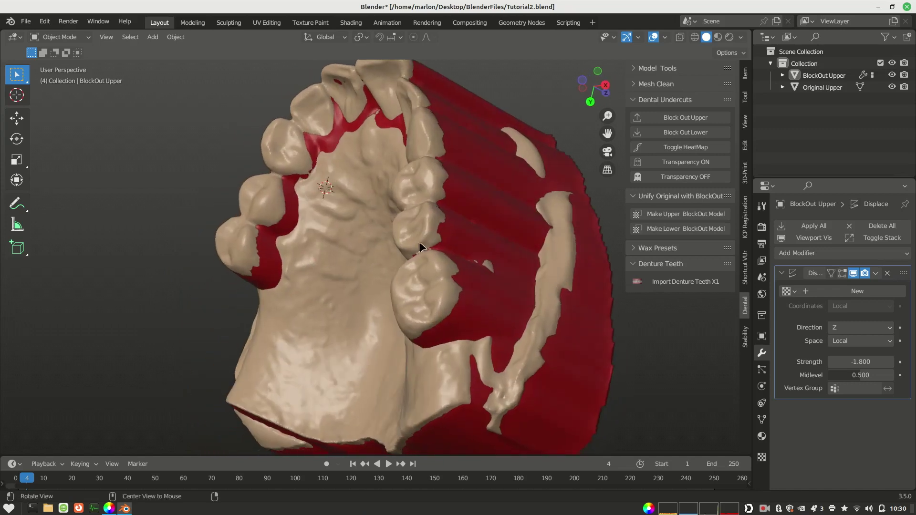
middle_drag(435, 219, 409, 292)
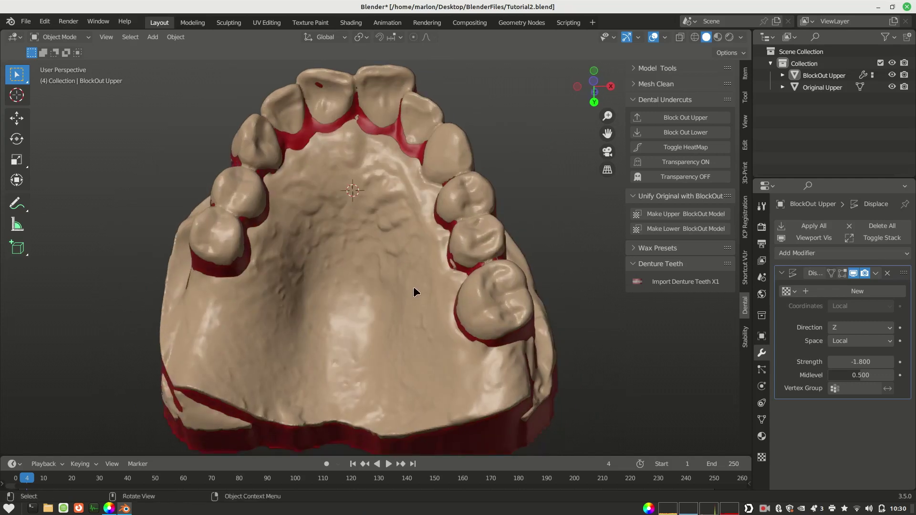
Step: Unify the original upper model with its block-out into a single upper block-out model
click(629, 197)
click(629, 198)
scroll(506, 250, up, 2)
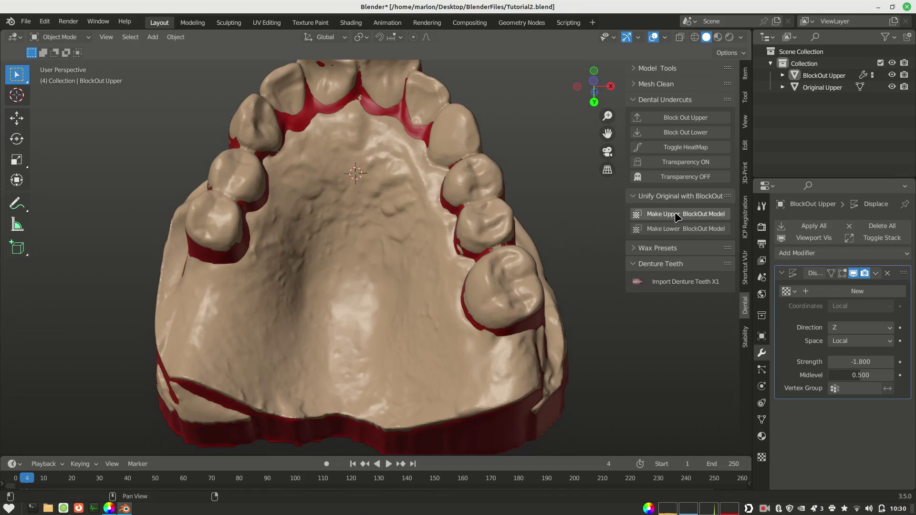
scroll(430, 215, down, 2)
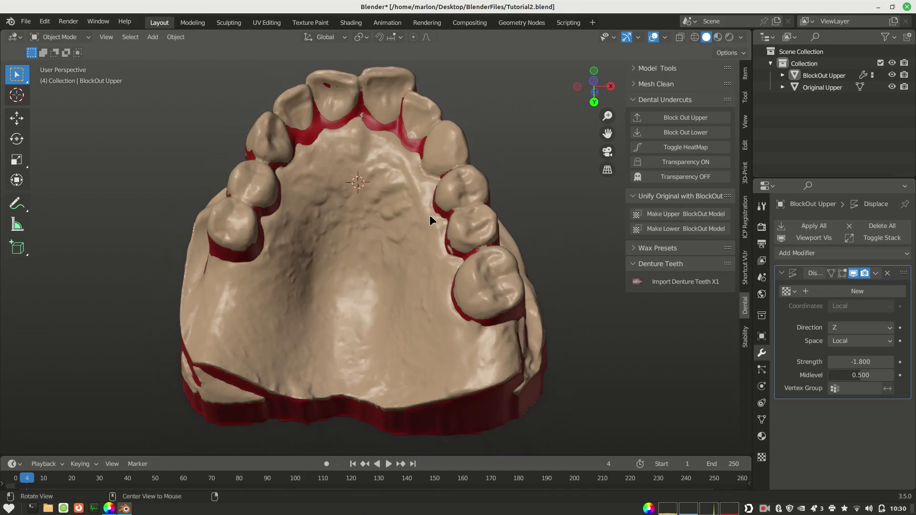
click(659, 218)
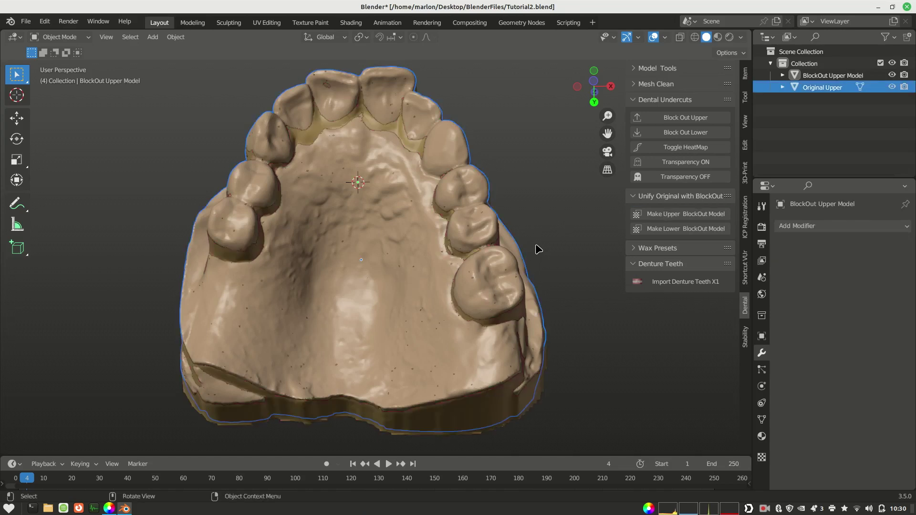
Step: Hide the original upper model to inspect the unified upper block-out model on its own
middle_drag(543, 240, 520, 272)
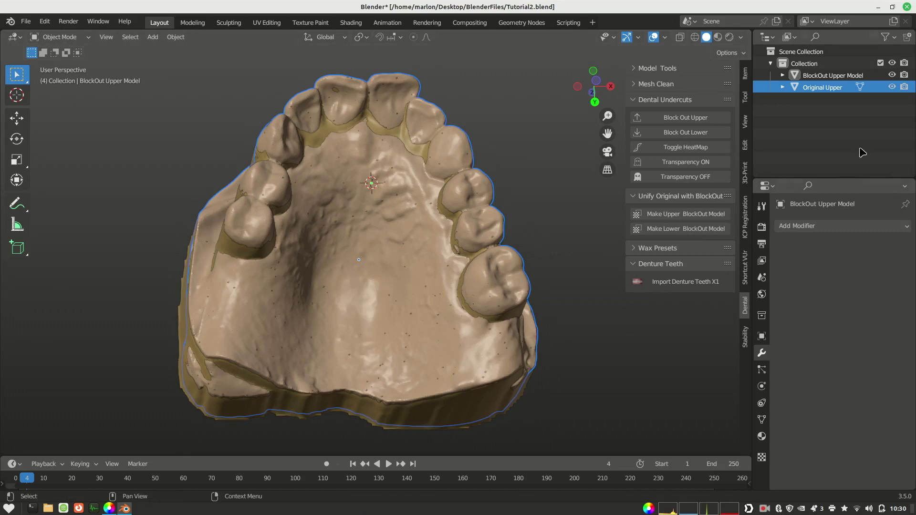
middle_drag(493, 186, 470, 253)
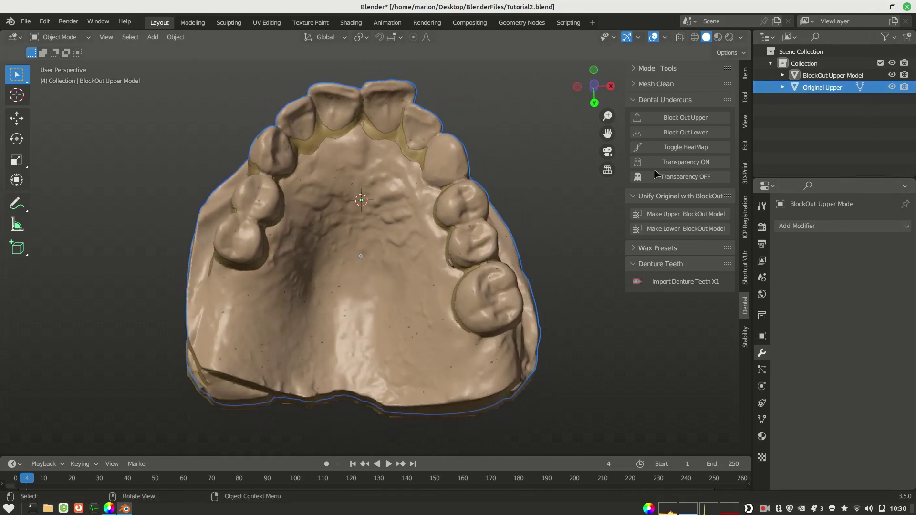
click(892, 88)
middle_drag(494, 209, 384, 225)
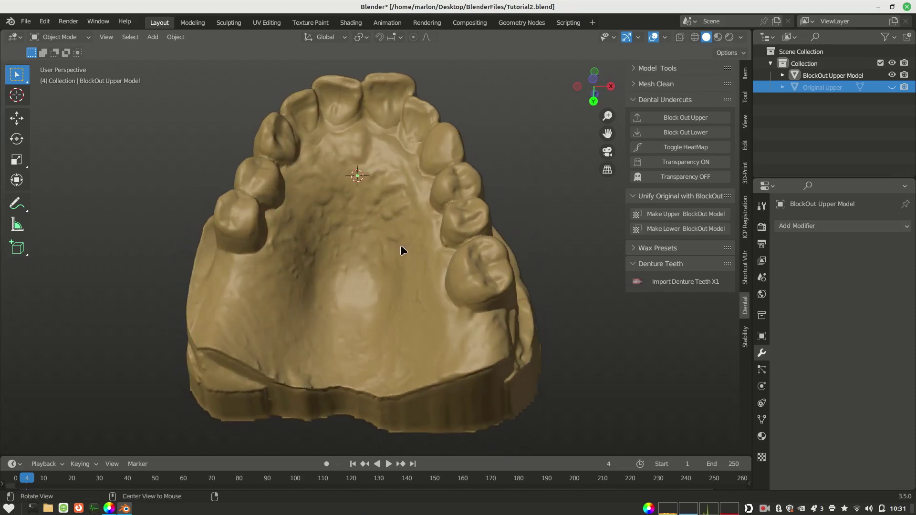
middle_drag(363, 239, 372, 297)
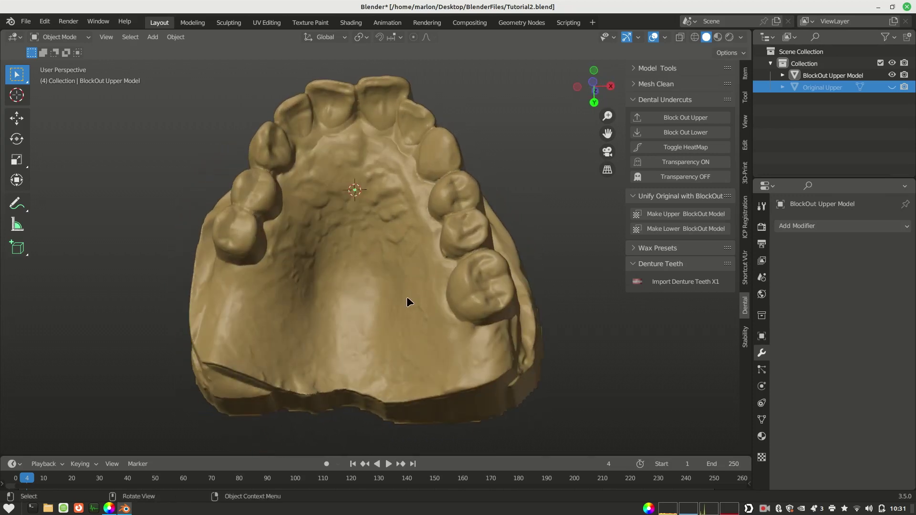
middle_drag(409, 291, 509, 288)
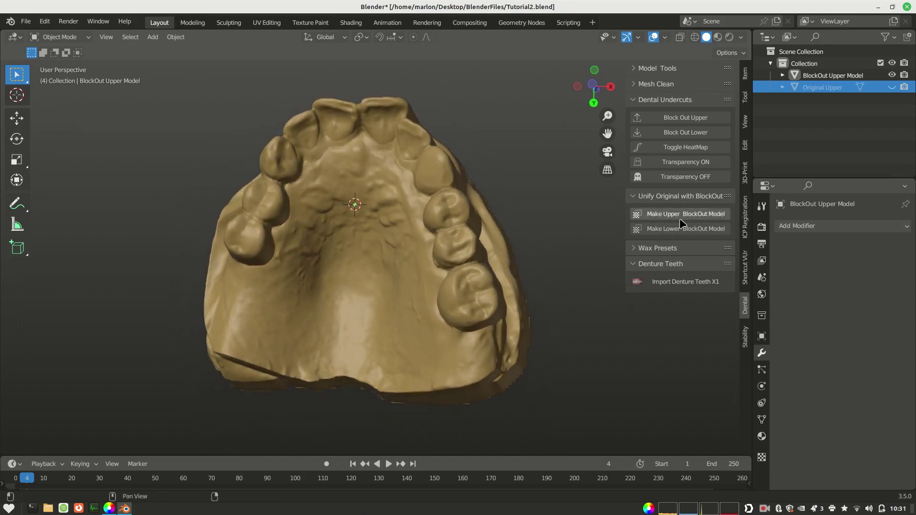
scroll(389, 257, up, 2)
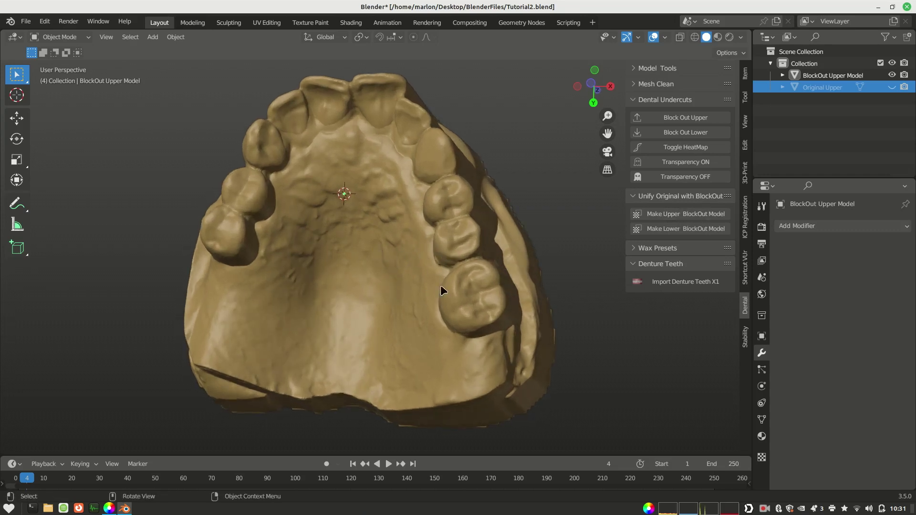
click(824, 226)
middle_drag(386, 276, 410, 287)
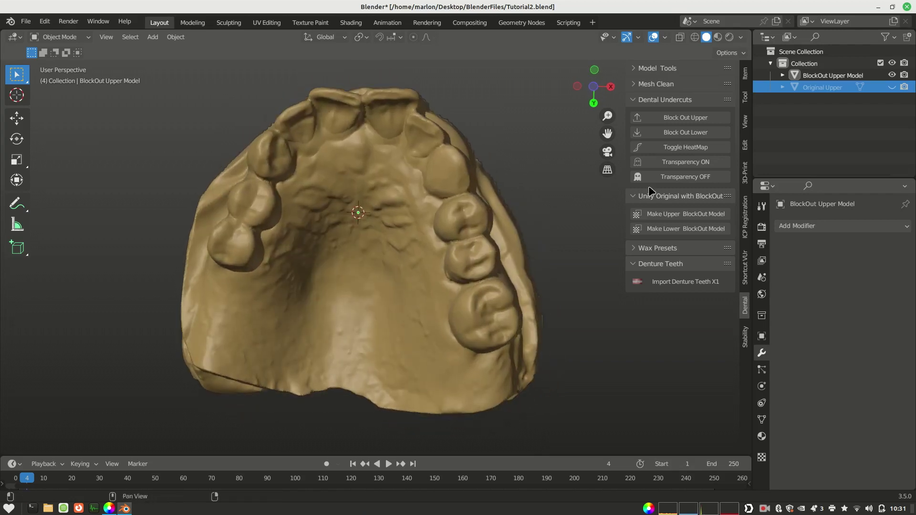
Step: Add a Wax Drop from the wax presets onto the palate of the upper model and select it
middle_drag(359, 227, 404, 262)
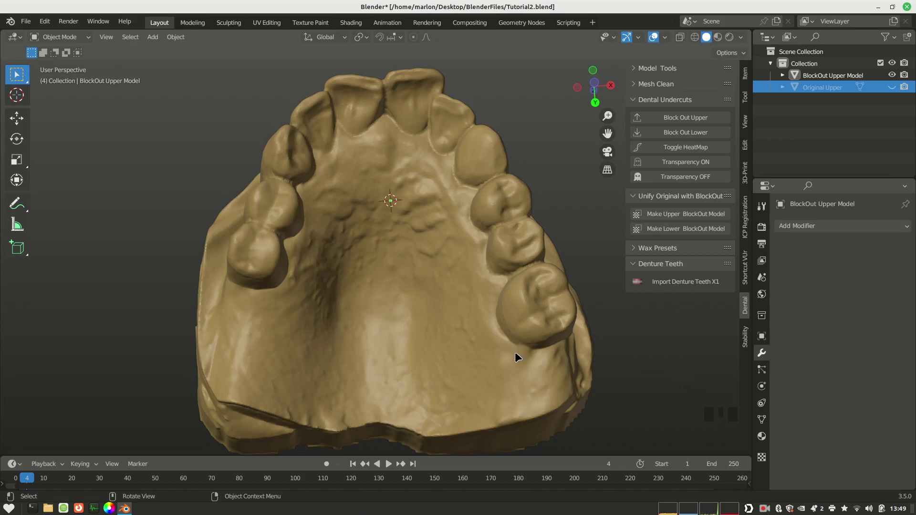
click(632, 249)
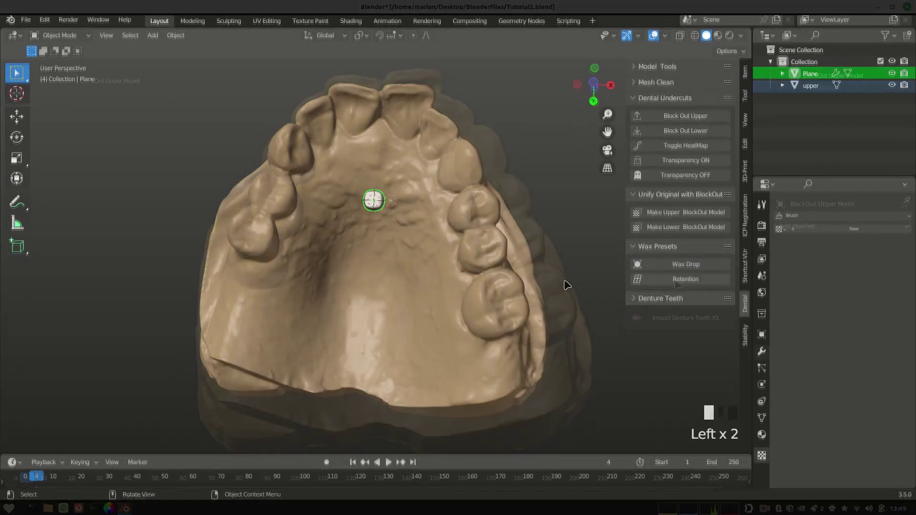
ctrl+middle_drag(488, 269, 482, 242)
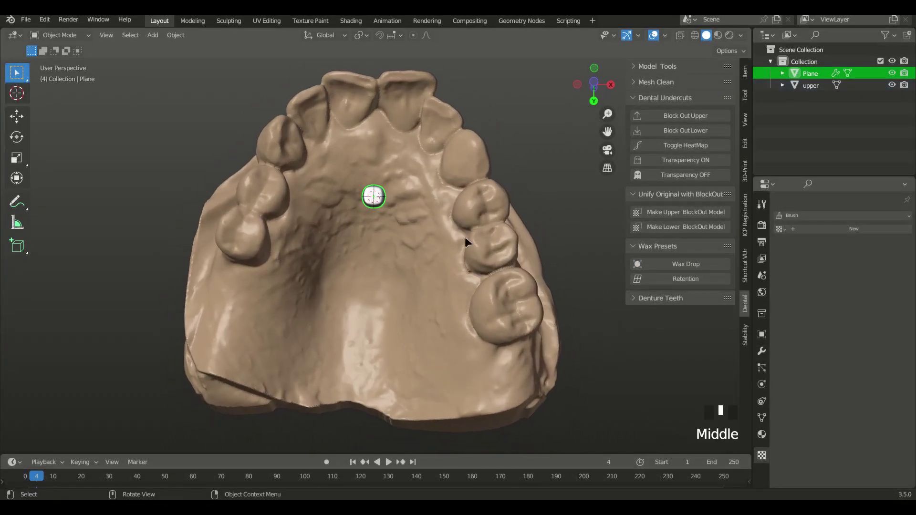
click(375, 199)
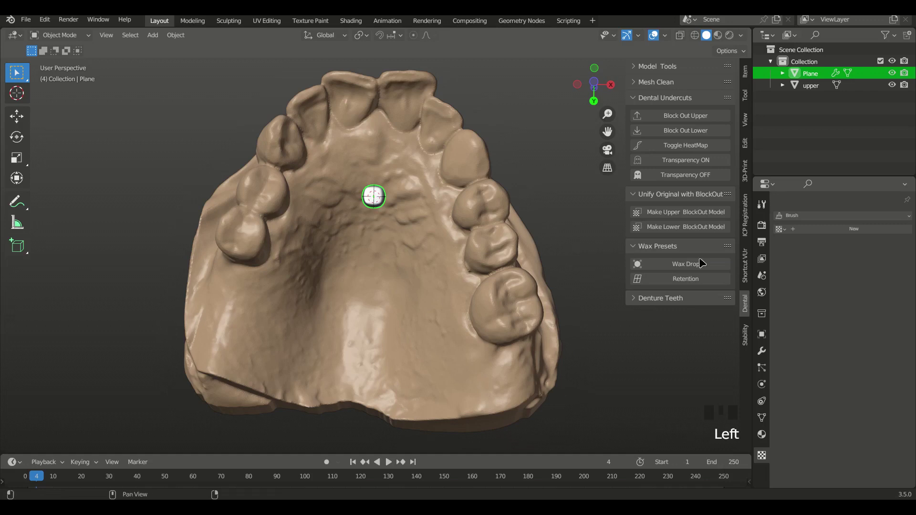
Step: Show the wax drop's modifier stack and enlarge the area where its settings are displayed
click(765, 351)
middle_drag(847, 405, 782, 367)
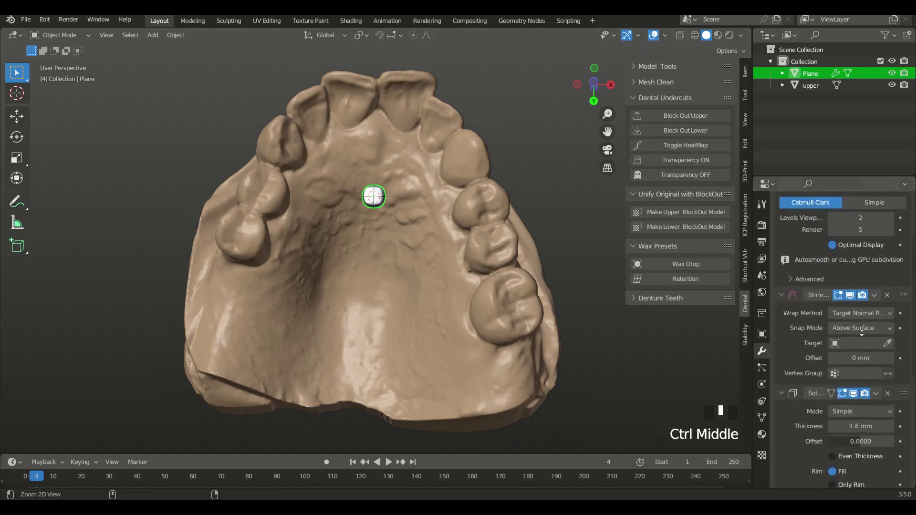
drag(752, 341, 715, 346)
ctrl+middle_drag(830, 377, 835, 272)
middle_drag(835, 334, 834, 266)
middle_drag(834, 225, 817, 372)
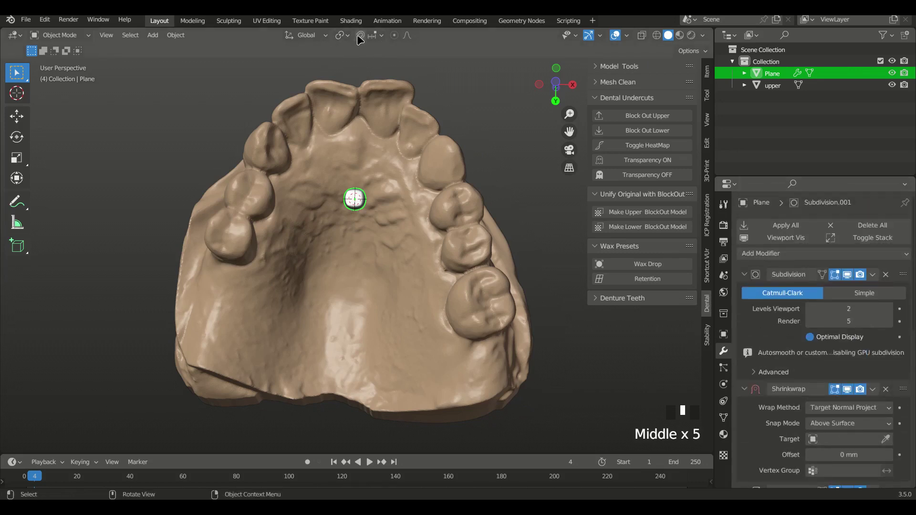
Step: Enable snapping with Face Project as the target and change the selection tool to Tweak
click(382, 37)
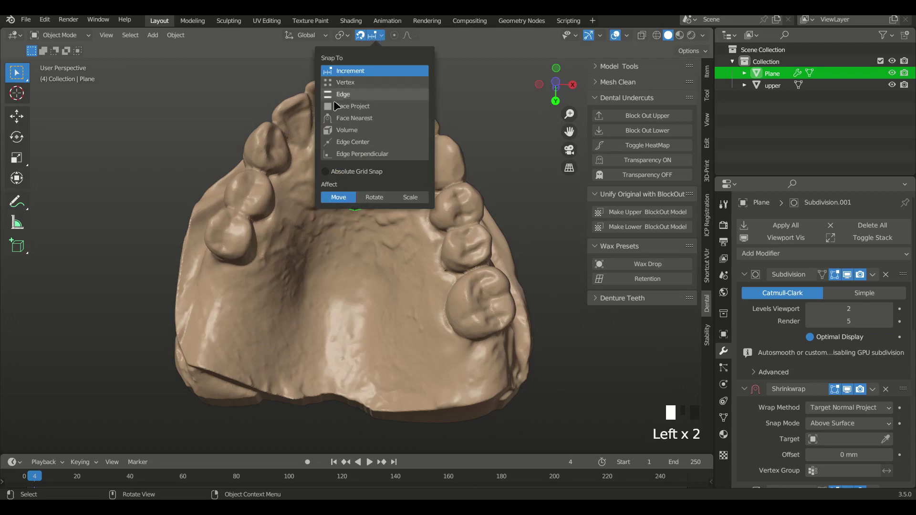
click(344, 106)
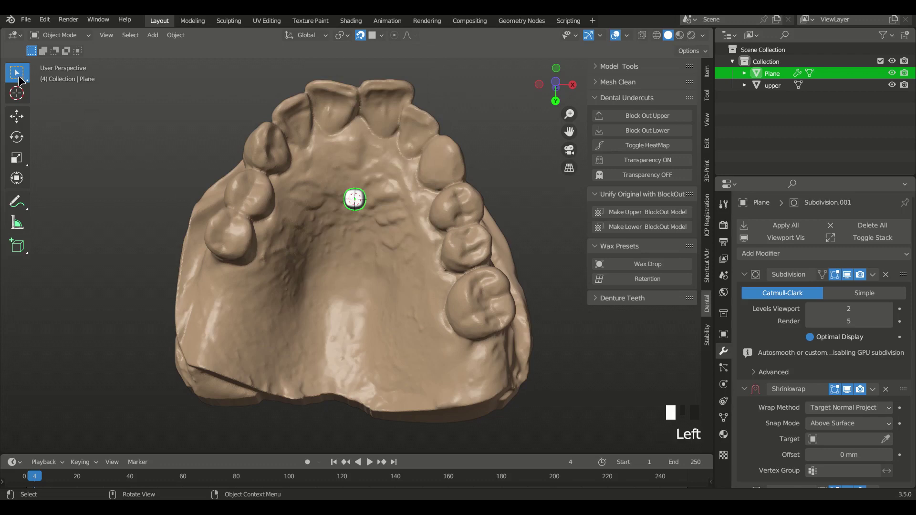
key(w)
key(w)
key(w)
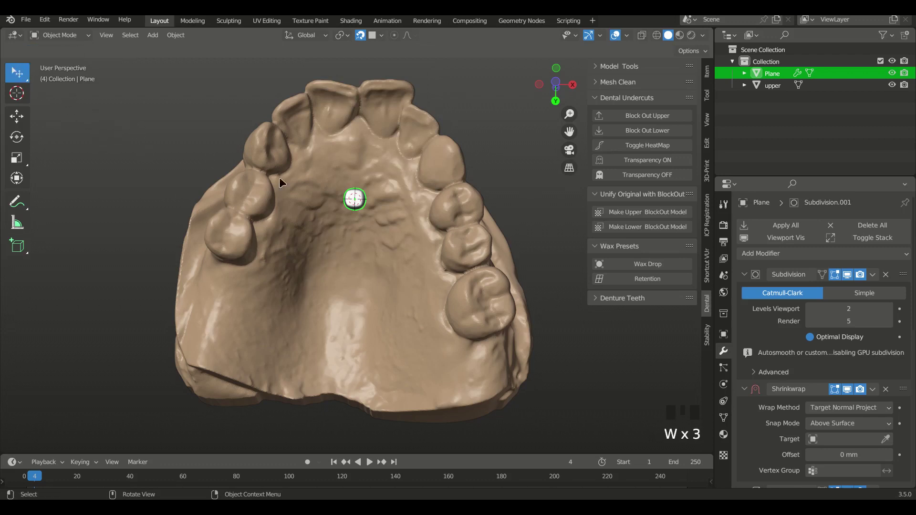
Step: Move the wax drop to the rear middle of the palate, then enlarge and rotate its mesh in Edit Mode
key(g)
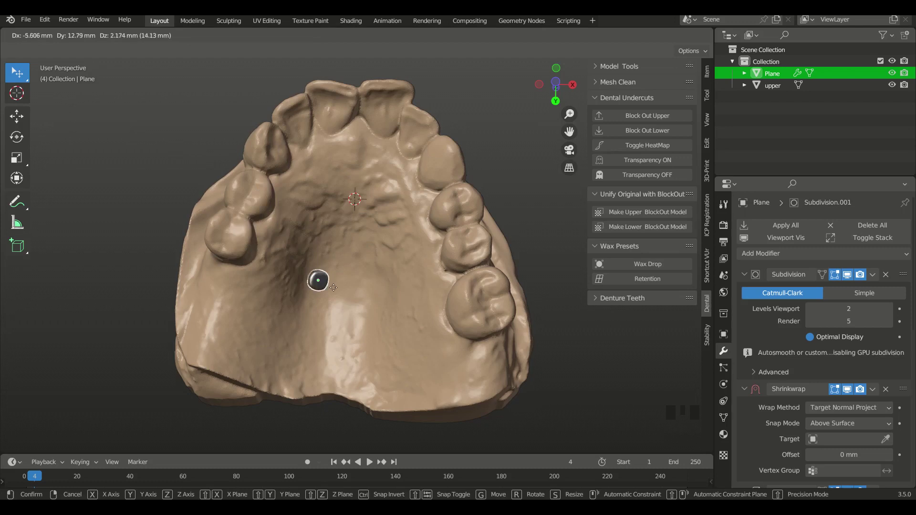
click(357, 315)
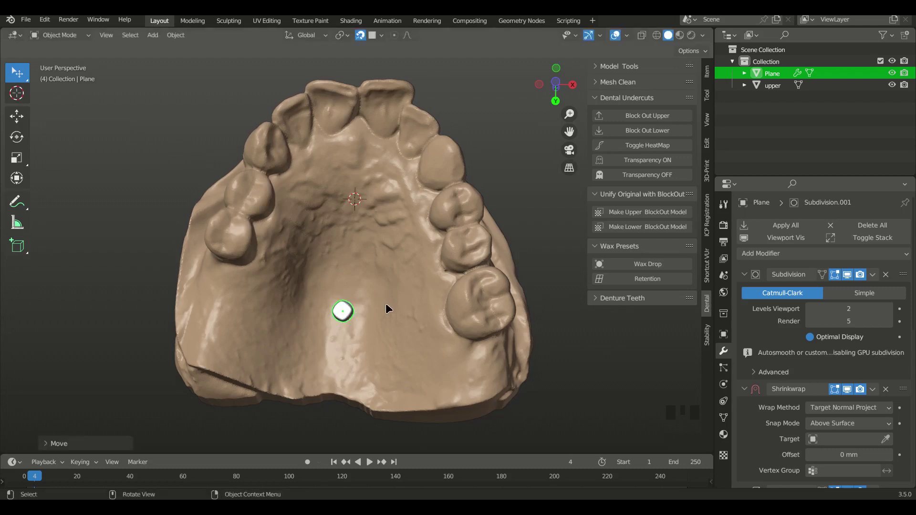
key(Tab)
key(r)
click(413, 308)
ctrl+middle_drag(406, 329, 384, 314)
key(s)
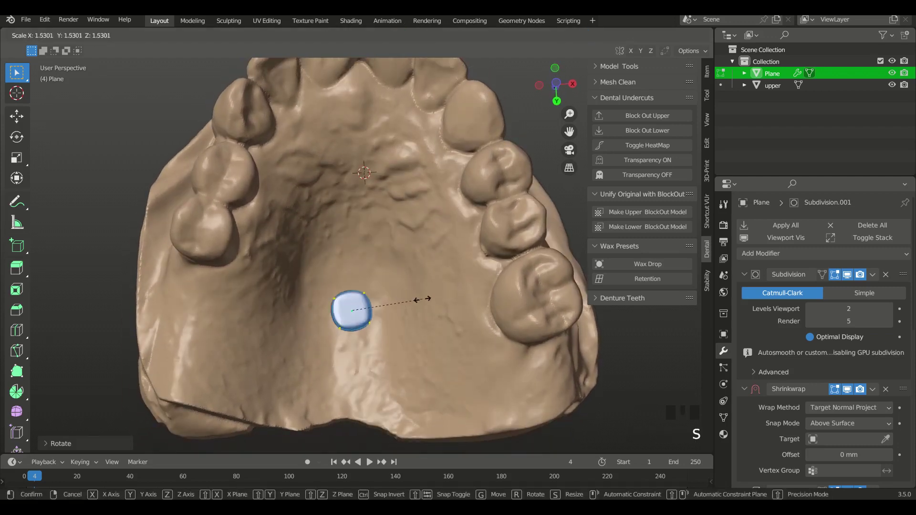
click(442, 303)
key(r)
click(456, 287)
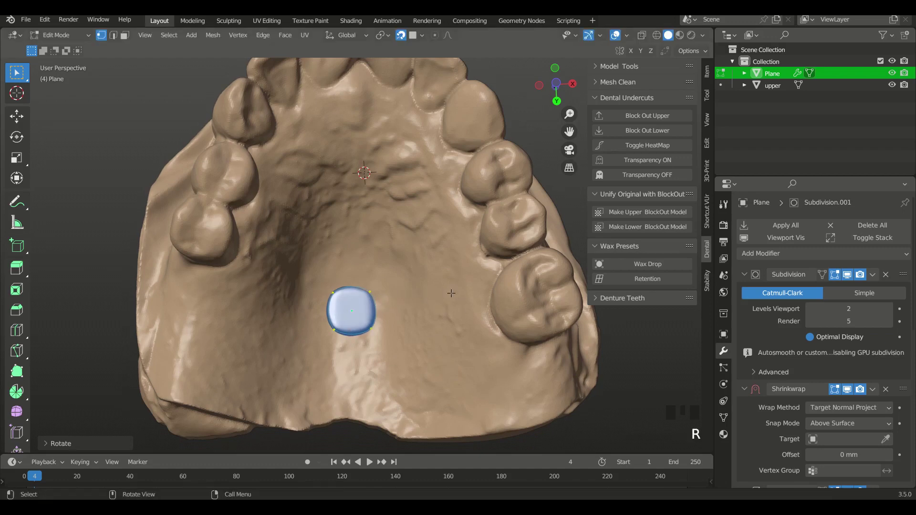
Step: Loop-cut the wax patch through its middle and extrude both ends three times into a strap across the palate
ctrl+middle_drag(427, 308, 419, 292)
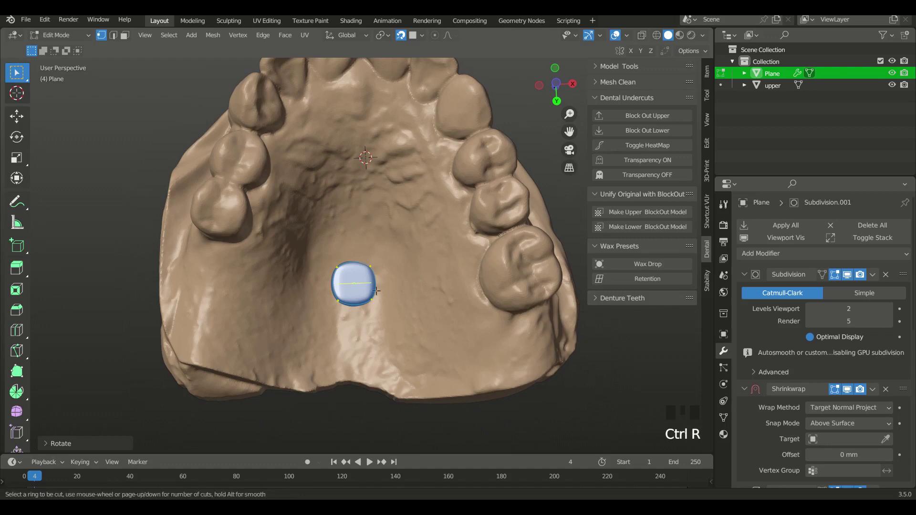
click(358, 297)
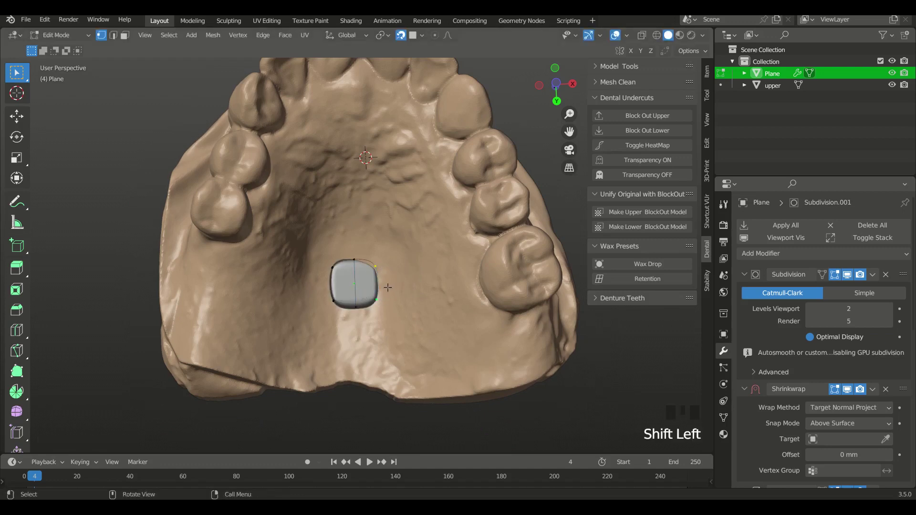
key(e)
click(415, 275)
key(e)
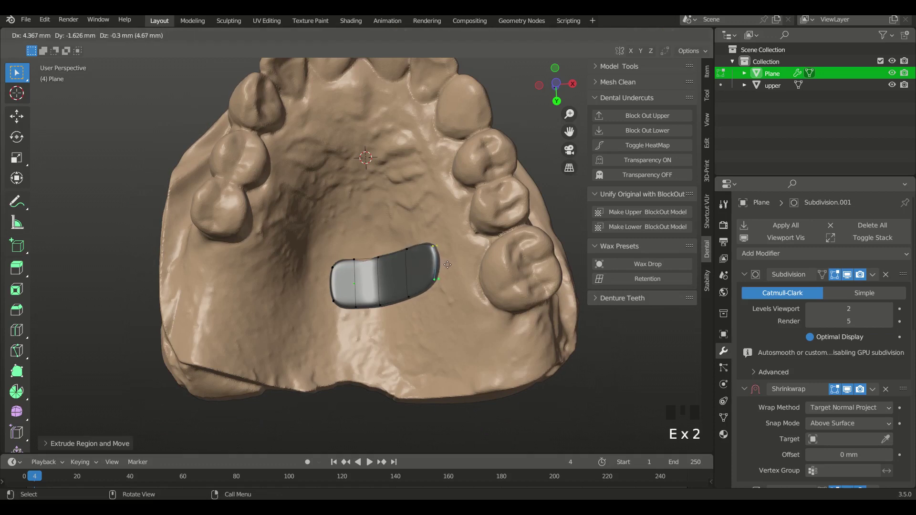
key(e)
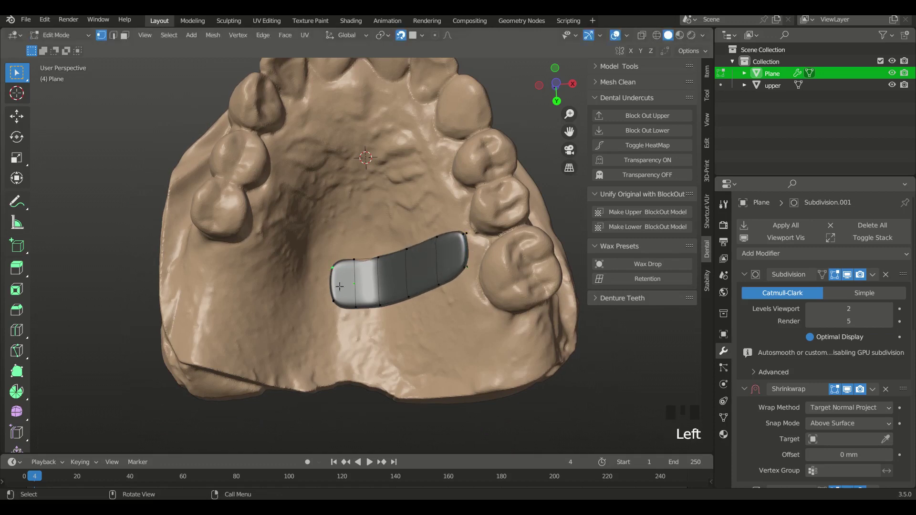
key(e)
click(301, 284)
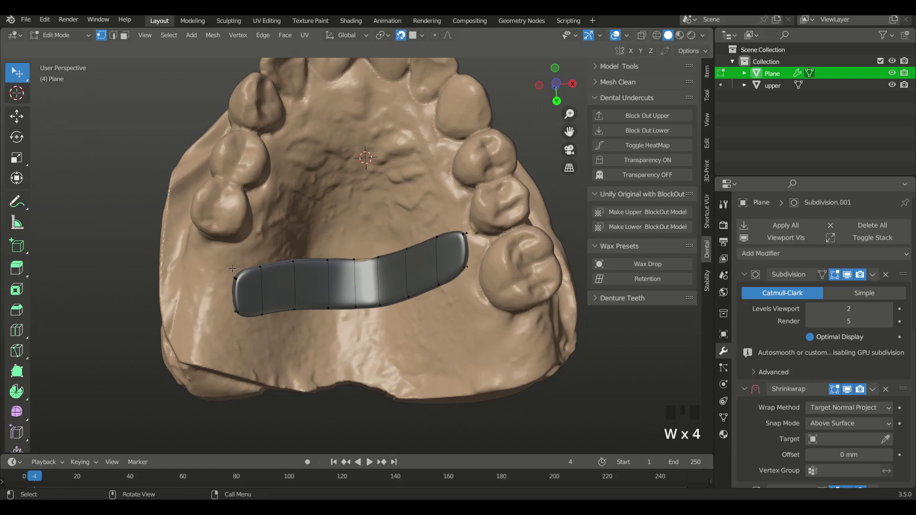
Step: Widen the strap's end on the side missing its molars and pull its middle edge points into curves
drag(231, 274, 235, 256)
drag(236, 312, 232, 336)
drag(262, 318, 258, 348)
drag(358, 258, 327, 247)
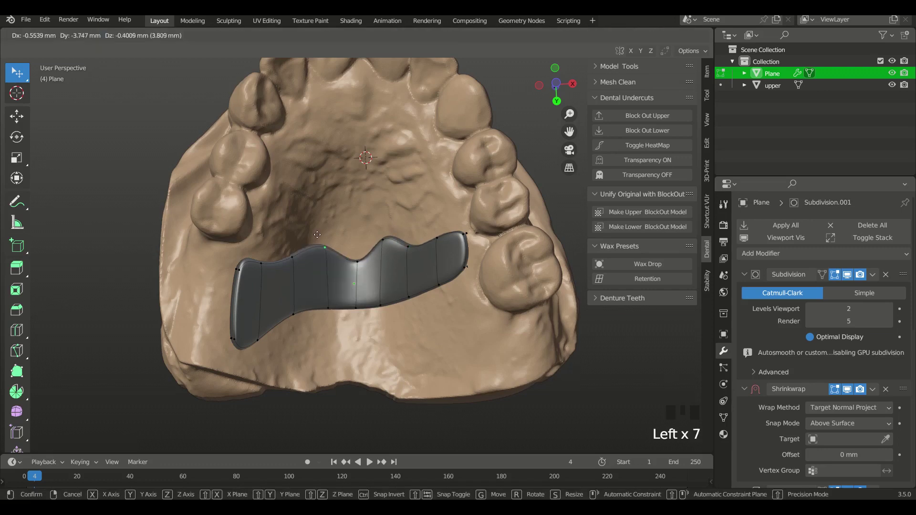
drag(382, 308, 398, 331)
Step: Taper the strap's end beside the large molar and contour its neighbouring front and back edges
drag(412, 300, 431, 305)
drag(430, 306, 447, 313)
drag(475, 272, 482, 256)
drag(468, 233, 474, 239)
drag(437, 238, 440, 249)
drag(407, 244, 423, 238)
drag(385, 238, 389, 249)
drag(413, 297, 422, 292)
drag(443, 292, 446, 288)
drag(443, 246, 444, 253)
Step: Broaden the strap's half on the side missing its molars and even out its front and back borders
middle_drag(398, 352, 323, 341)
drag(319, 335, 306, 371)
drag(358, 340, 365, 326)
drag(355, 274, 352, 258)
middle_drag(357, 306, 345, 298)
drag(264, 343, 255, 408)
mouse_move(307, 345)
mouse_down()
mouse_move(303, 357)
mouse_move(298, 339)
mouse_up()
drag(211, 377, 218, 347)
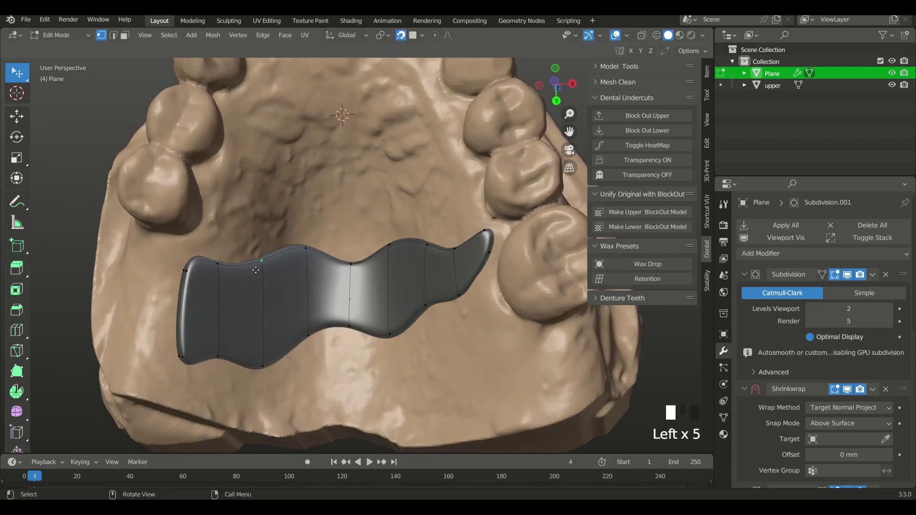
drag(262, 261, 258, 282)
Step: Reposition the vertices of the strap's molar-side half to refine its narrow tip and curved borders
middle_drag(258, 282, 353, 305)
drag(382, 242, 481, 279)
drag(502, 229, 509, 225)
ctrl+middle_drag(452, 302, 380, 267)
drag(310, 331, 313, 339)
drag(399, 326, 406, 328)
drag(445, 298, 491, 290)
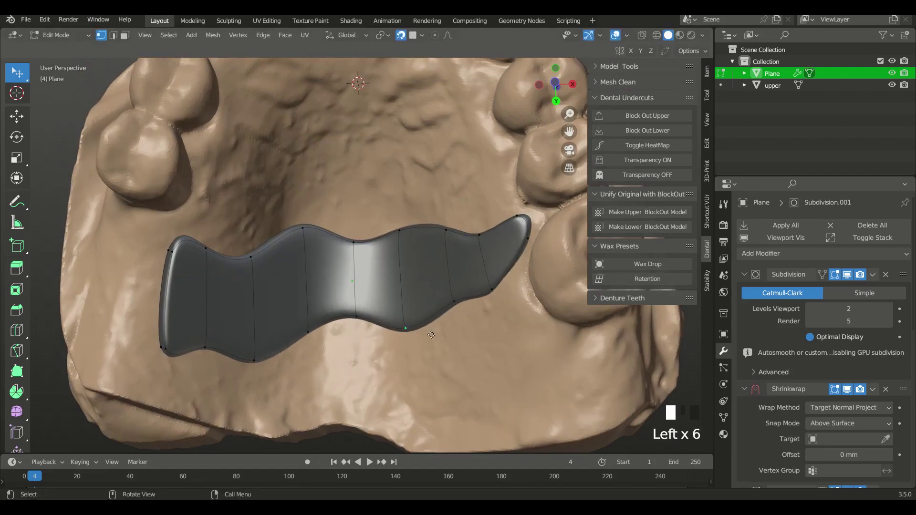
drag(421, 331, 427, 333)
drag(399, 231, 444, 228)
drag(491, 289, 499, 283)
drag(456, 302, 458, 301)
drag(416, 331, 417, 334)
Step: Adjust the strap's remaining border points from several angles so its outline follows the palate
middle_drag(417, 334, 329, 344)
drag(320, 350, 325, 329)
drag(401, 343, 447, 319)
click(363, 347)
middle_drag(363, 347, 354, 352)
click(278, 355)
middle_drag(279, 356, 413, 319)
drag(349, 327, 351, 328)
middle_drag(351, 329, 431, 305)
drag(435, 292, 443, 319)
middle_drag(443, 319, 406, 279)
Step: Select the whole strap mesh and rotate it slightly on the palate
key(a)
key(a)
key(r)
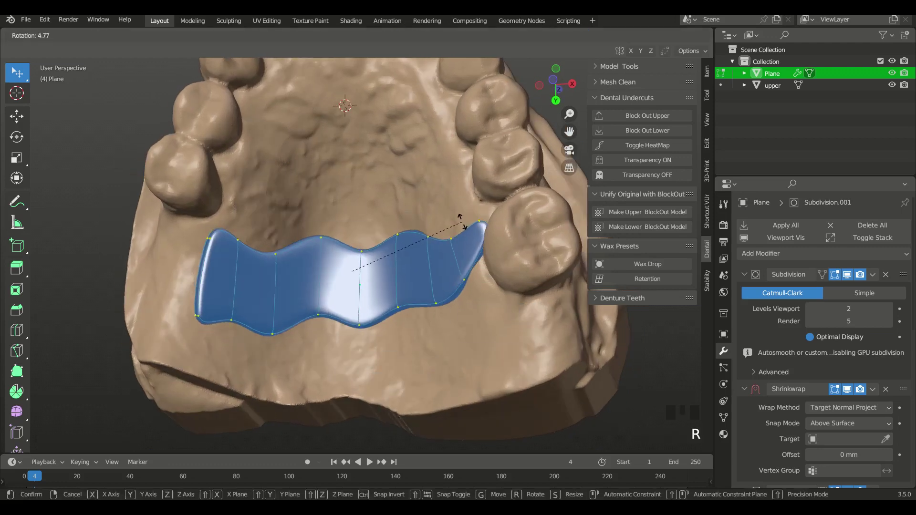
click(453, 222)
ctrl+middle_drag(453, 222, 487, 229)
Step: Pull the vertices at both ends of the rotated strap to correct its tip and wide end
drag(486, 225, 450, 231)
drag(455, 281, 449, 275)
middle_drag(471, 265, 400, 246)
drag(399, 245, 397, 248)
click(426, 315)
drag(426, 316, 426, 319)
middle_drag(425, 318, 357, 316)
drag(151, 343, 155, 372)
drag(193, 255, 197, 244)
middle_drag(198, 244, 396, 322)
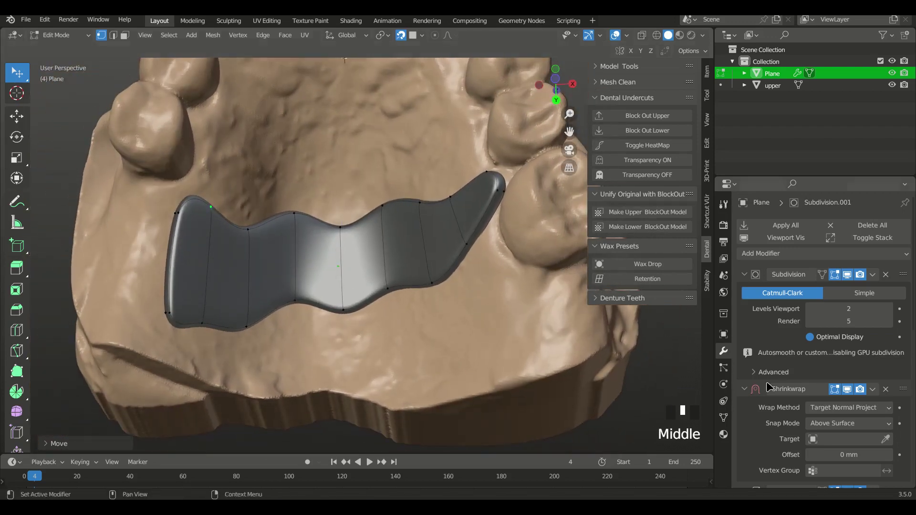
Step: Set the strap's Shrinkwrap target to the upper model
middle_drag(759, 397, 796, 325)
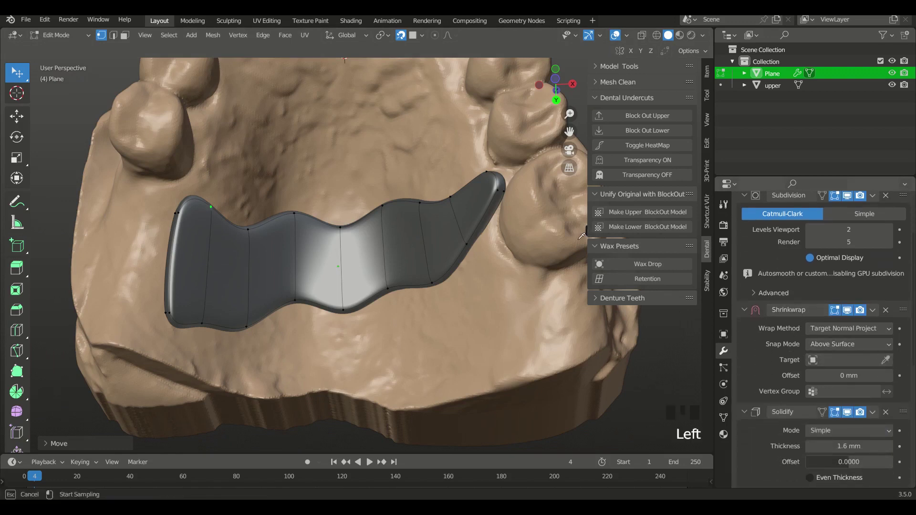
click(336, 164)
ctrl+middle_drag(336, 164, 353, 329)
Step: Refit the molar-side border vertices of the strap to the surface of the palate
drag(481, 196, 486, 192)
middle_drag(479, 267, 457, 270)
drag(453, 234, 454, 244)
drag(414, 271, 402, 261)
middle_drag(402, 261, 361, 304)
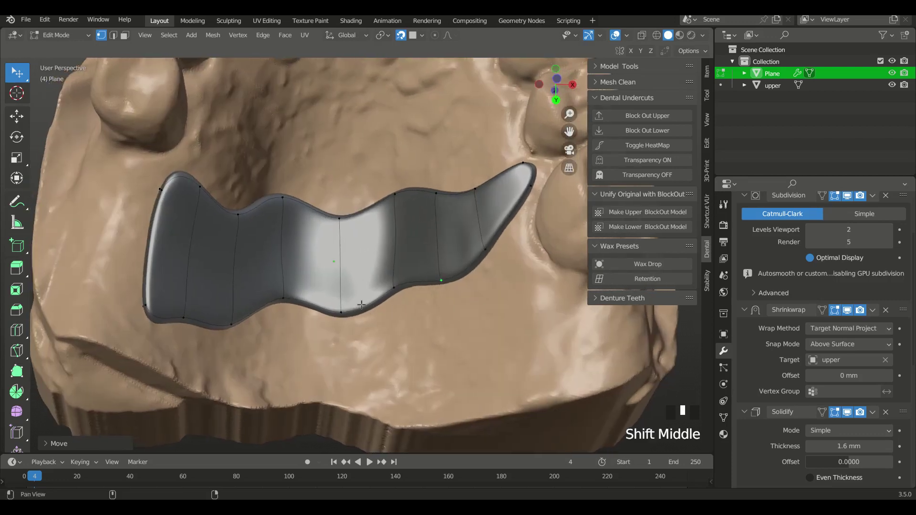
Step: Add five loop cuts running lengthwise along the strap
click(312, 262)
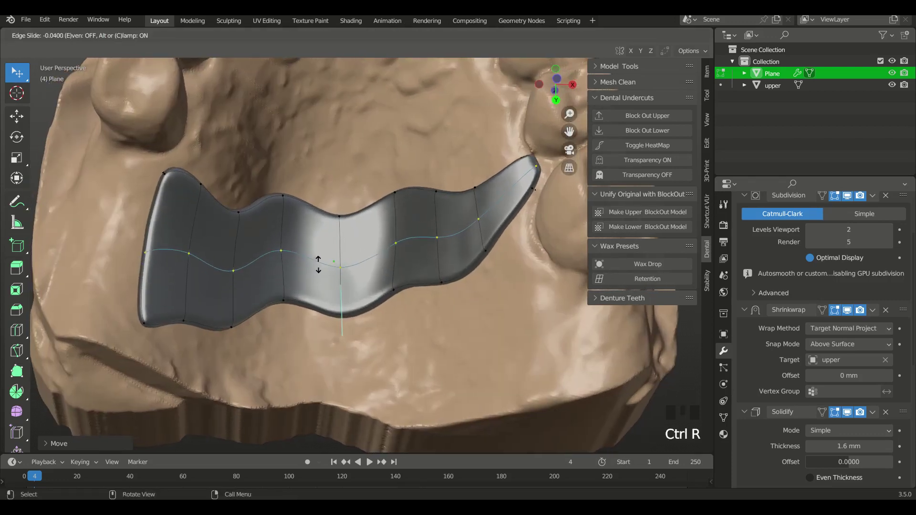
click(321, 258)
click(48, 445)
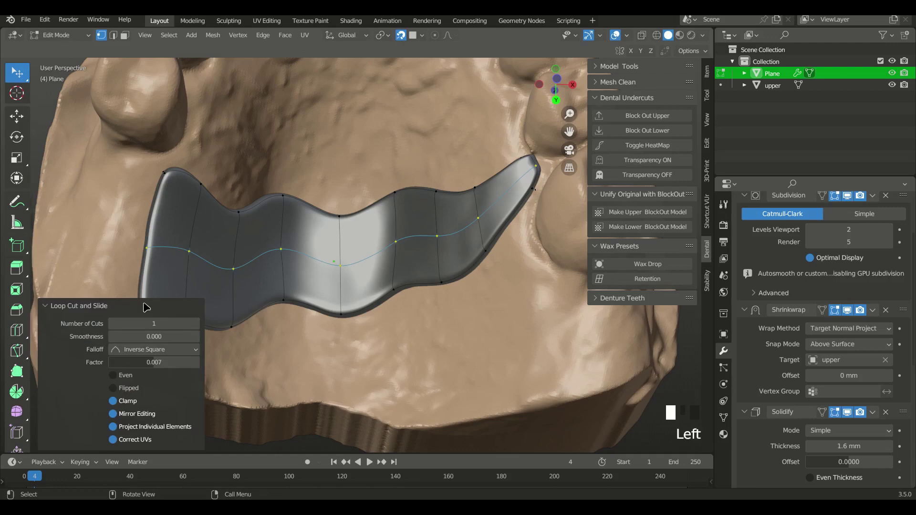
click(197, 324)
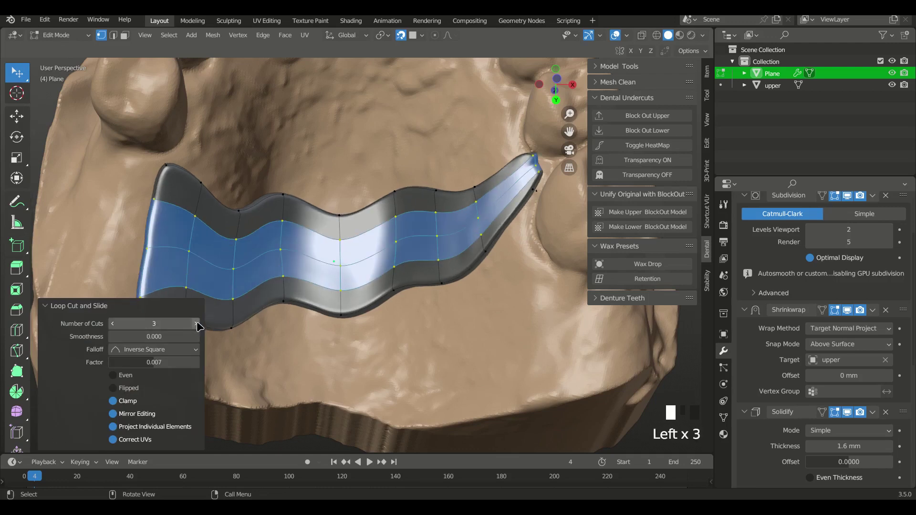
click(196, 324)
click(196, 324)
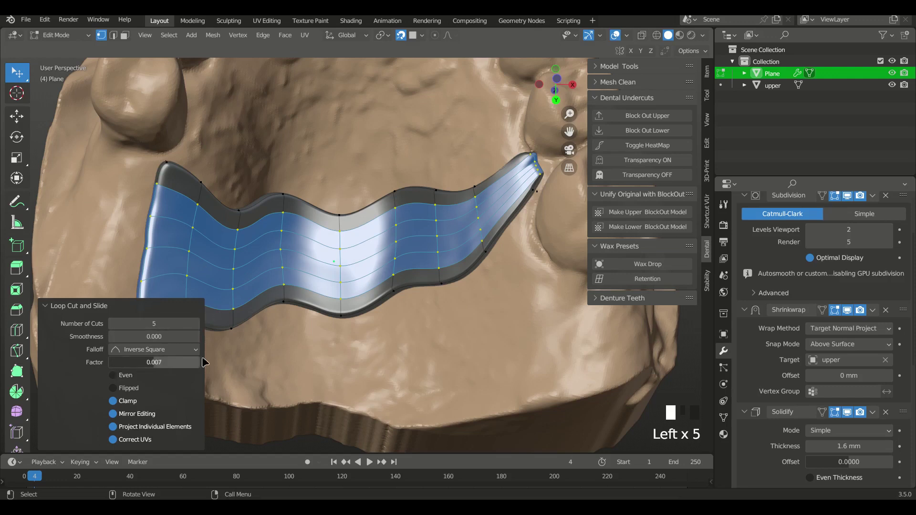
click(263, 355)
Step: Move the new vertices along the strap's wide end inward to curve that edge
ctrl+middle_drag(318, 329, 275, 326)
drag(188, 266, 203, 266)
drag(191, 233, 206, 236)
drag(196, 200, 207, 203)
middle_drag(227, 323, 248, 310)
drag(215, 267, 224, 268)
shift+middle_drag(225, 286, 161, 338)
click(50, 333)
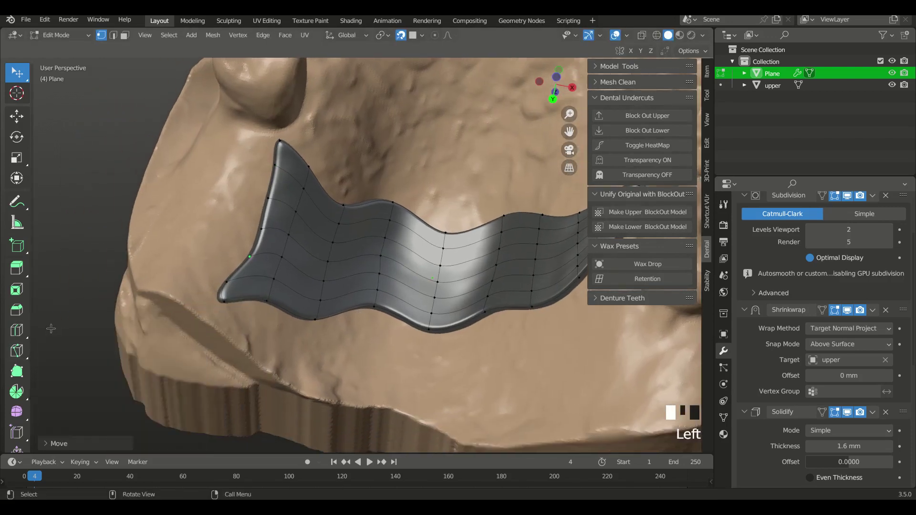
drag(226, 282, 235, 284)
drag(261, 229, 253, 219)
Step: Fine-tune the vertices at the corner and edge of the strap's wide end from a closer view
ctrl+middle_drag(273, 237, 263, 292)
drag(261, 292, 248, 381)
click(250, 306)
middle_drag(248, 381, 247, 376)
drag(246, 376, 243, 381)
middle_drag(242, 381, 393, 296)
Step: Spread and round the vertices of the strap's narrow tip between the premolar and the molar
ctrl+middle_drag(392, 295, 421, 282)
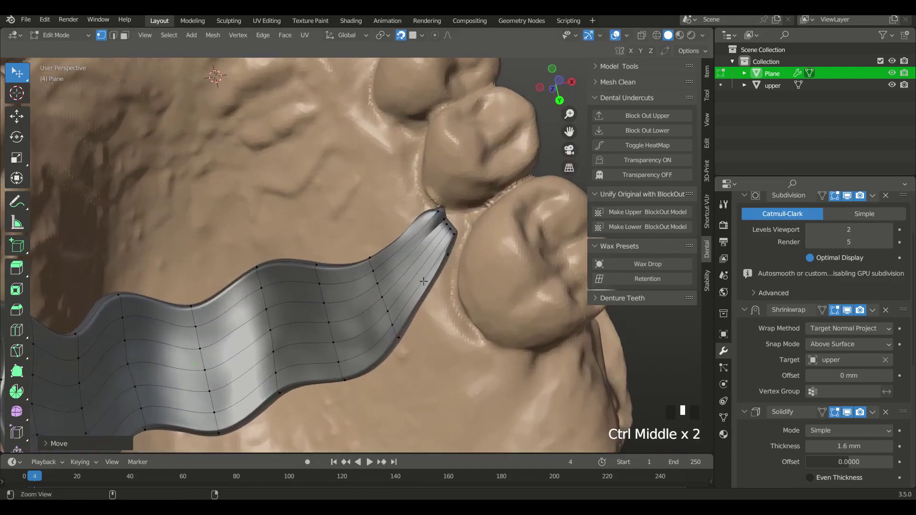
drag(448, 260, 455, 275)
mouse_move(442, 211)
mouse_down()
mouse_move(429, 221)
mouse_move(435, 226)
mouse_up()
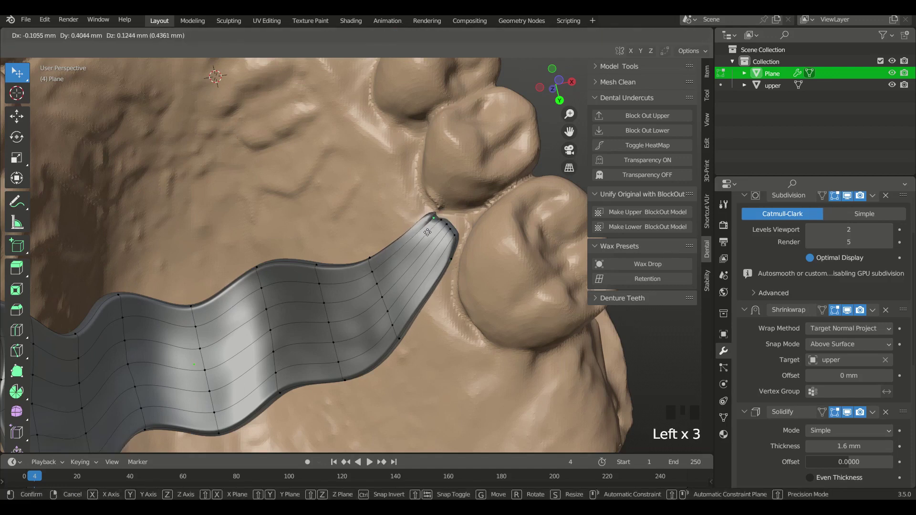
mouse_move(445, 221)
mouse_down()
mouse_move(459, 215)
mouse_move(450, 214)
mouse_up()
shift+middle_drag(449, 214, 424, 286)
Step: Make small vertex corrections to the strap while checking its fit from several angles
mouse_move(425, 287)
mouse_down()
mouse_move(437, 285)
mouse_move(428, 289)
mouse_up()
middle_drag(429, 289, 384, 286)
drag(384, 285, 375, 279)
middle_drag(375, 279, 410, 293)
drag(411, 292, 406, 297)
middle_drag(406, 296, 432, 227)
drag(431, 227, 432, 227)
middle_drag(432, 227, 422, 212)
mouse_move(422, 212)
mouse_down()
mouse_move(408, 215)
mouse_move(411, 204)
mouse_up()
Step: Slide the outermost inner edge loops along both long sides of the strap outward toward its borders
middle_drag(410, 204, 349, 316)
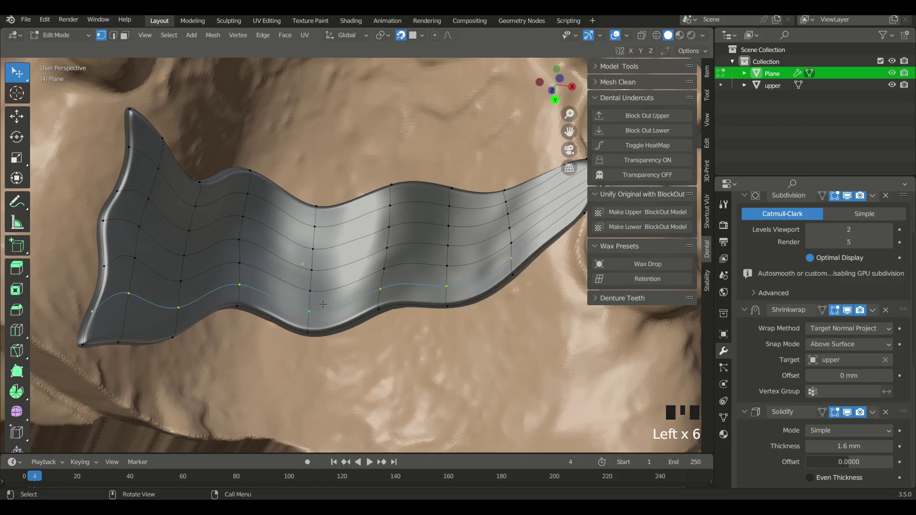
key(g)
key(g)
click(320, 320)
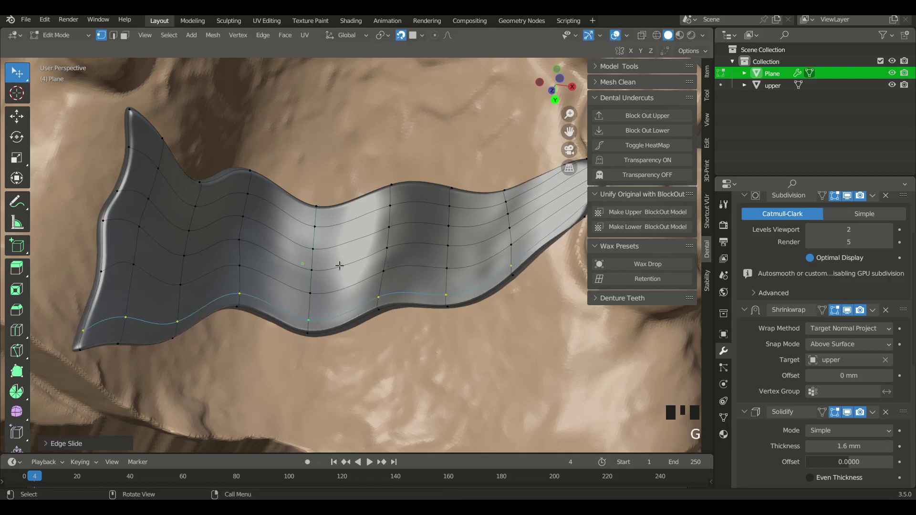
key(g)
key(g)
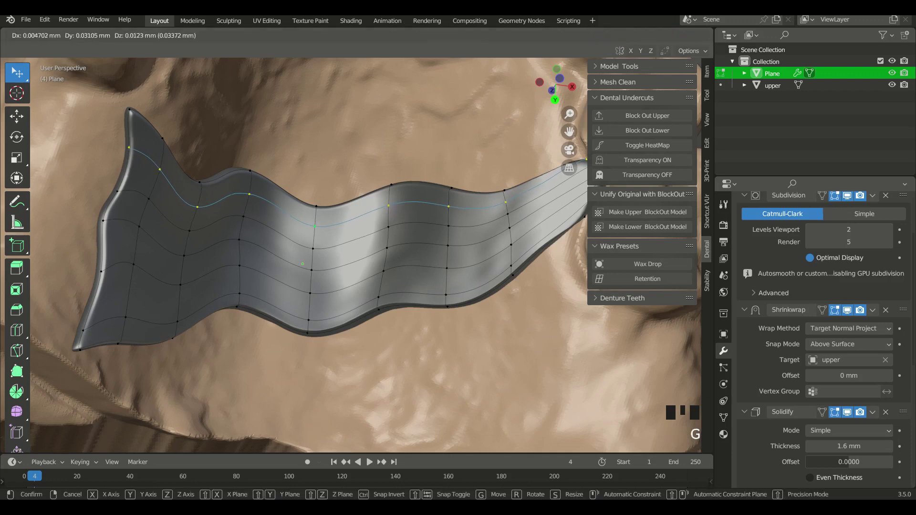
click(321, 215)
Step: Slide the next lengthwise edge loops on either side of the strap's centre line outward toward the long edges
ctrl+middle_drag(340, 288, 321, 235)
key(g)
key(g)
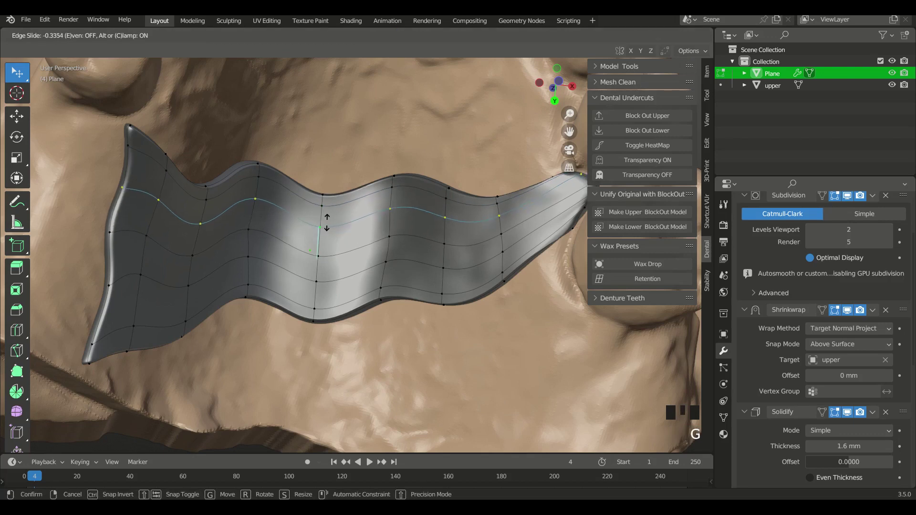
click(330, 213)
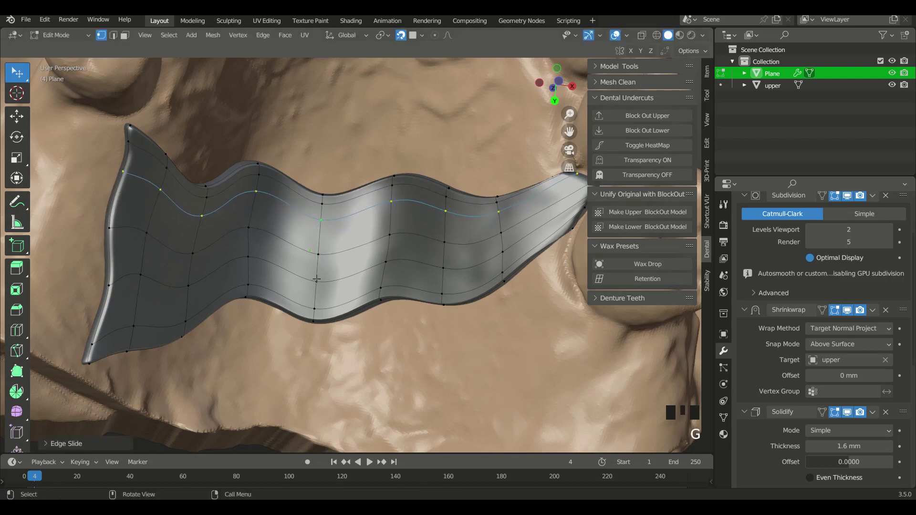
key(g)
key(g)
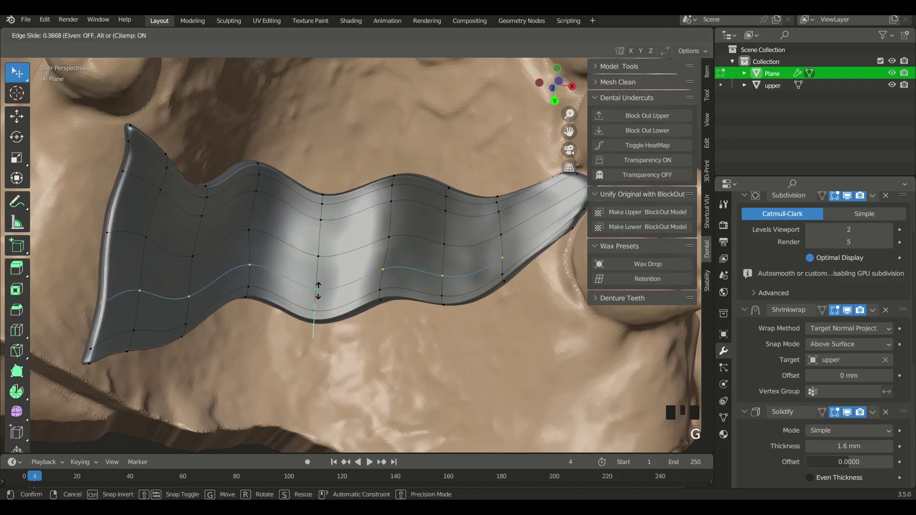
click(315, 298)
Step: Nudge individual vertices near the strap's wide end to smooth its outline
middle_drag(316, 297, 197, 240)
click(159, 296)
drag(159, 295, 187, 268)
drag(209, 192, 214, 204)
drag(211, 187, 208, 194)
ctrl+middle_drag(314, 286, 364, 295)
ctrl+middle_drag(364, 294, 365, 289)
Step: Add a crosswise edge loop near the strap's narrow tip and slide it into place
middle_drag(146, 394, 205, 336)
shift+middle_drag(248, 336, 336, 282)
key(ctrl+r)
click(411, 215)
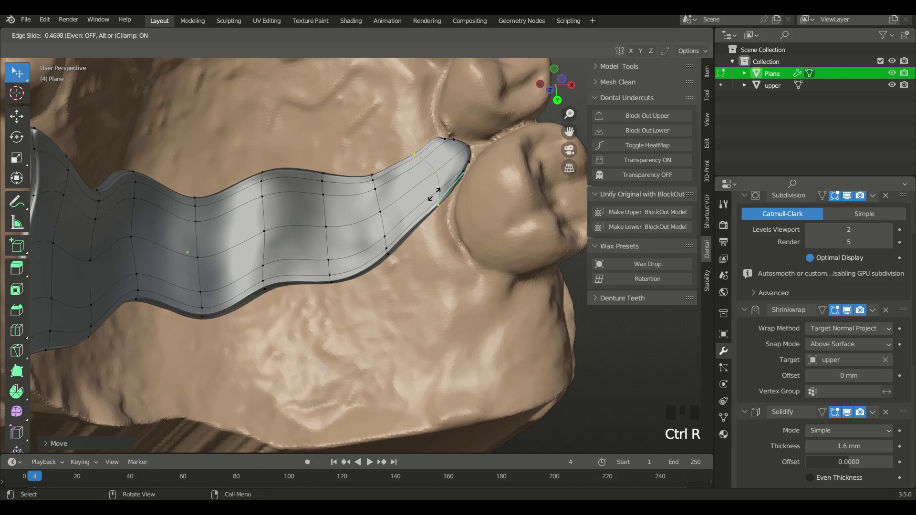
click(408, 213)
ctrl+middle_drag(431, 249, 370, 251)
middle_drag(371, 252, 356, 282)
Step: Assign the vertices along both long edges, excluding the two ends, to a new vertex group named Partial Boarder
click(142, 305)
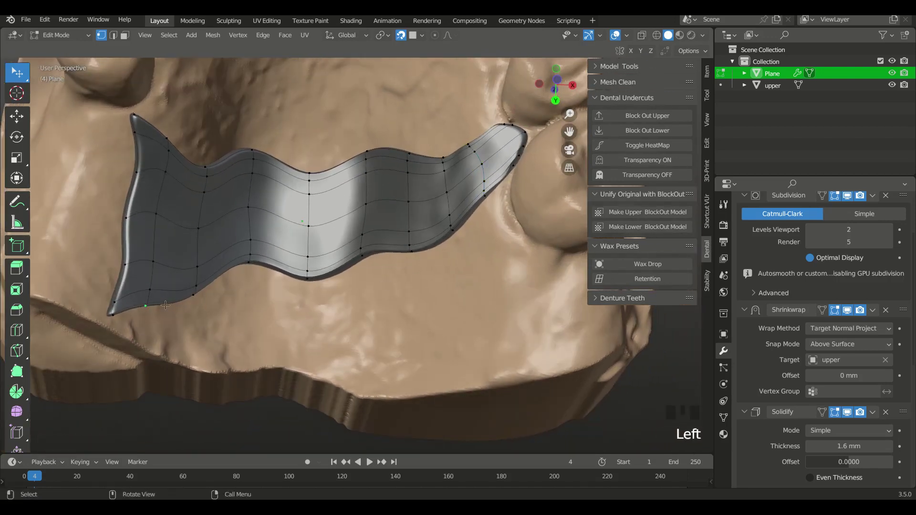
ctrl+click(484, 196)
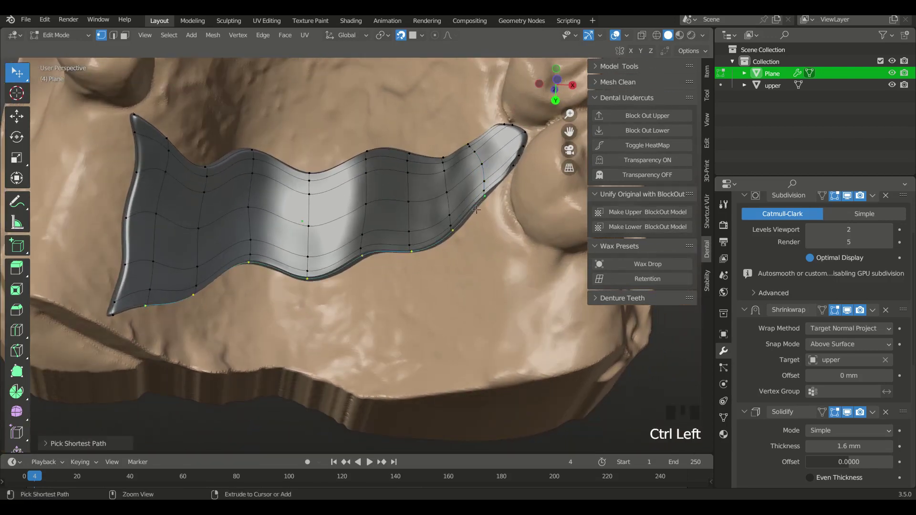
shift+click(168, 139)
ctrl+click(468, 144)
middle_drag(377, 272, 238, 166)
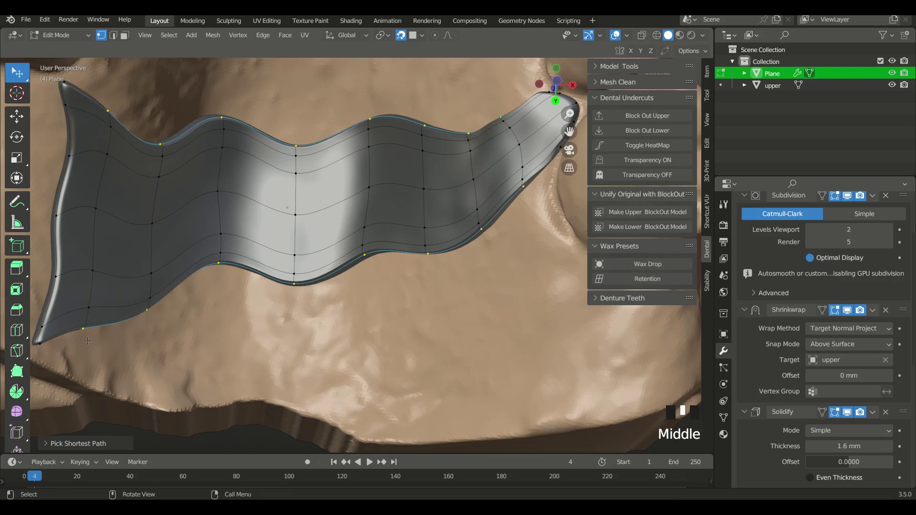
ctrl+middle_drag(334, 330, 420, 325)
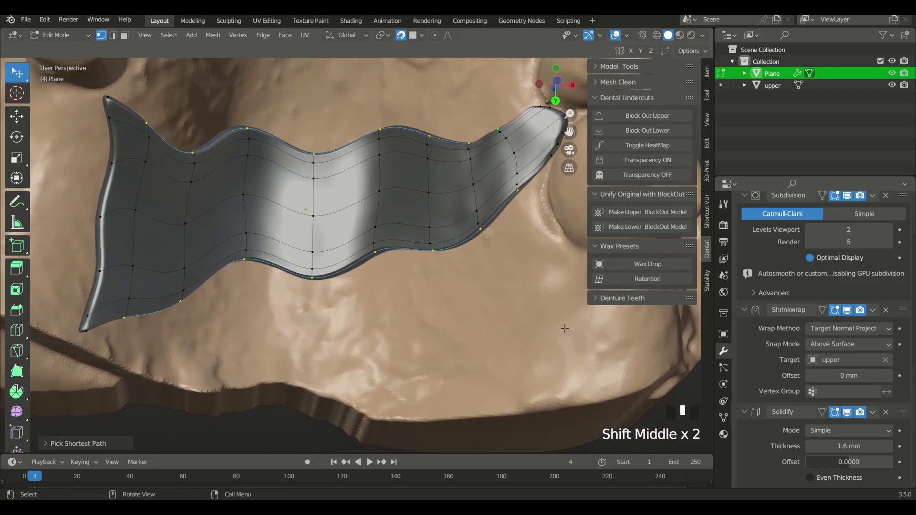
click(724, 418)
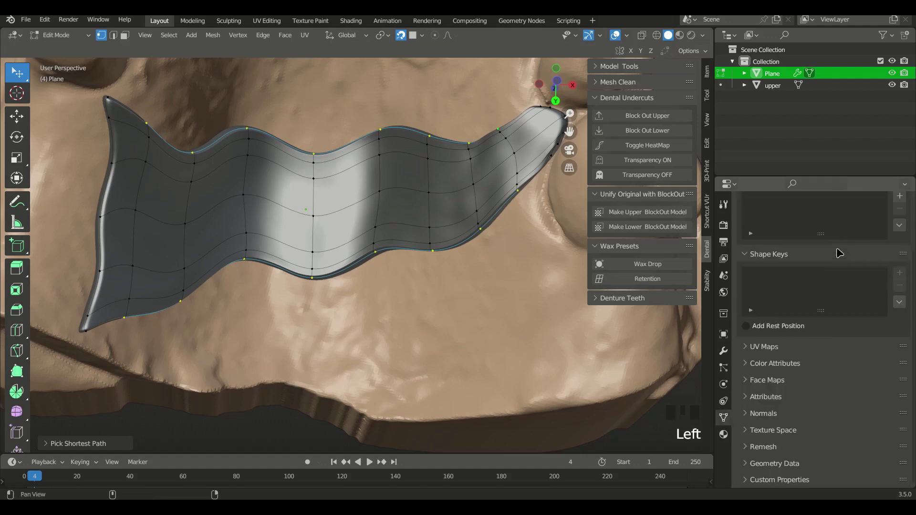
middle_drag(842, 256, 886, 250)
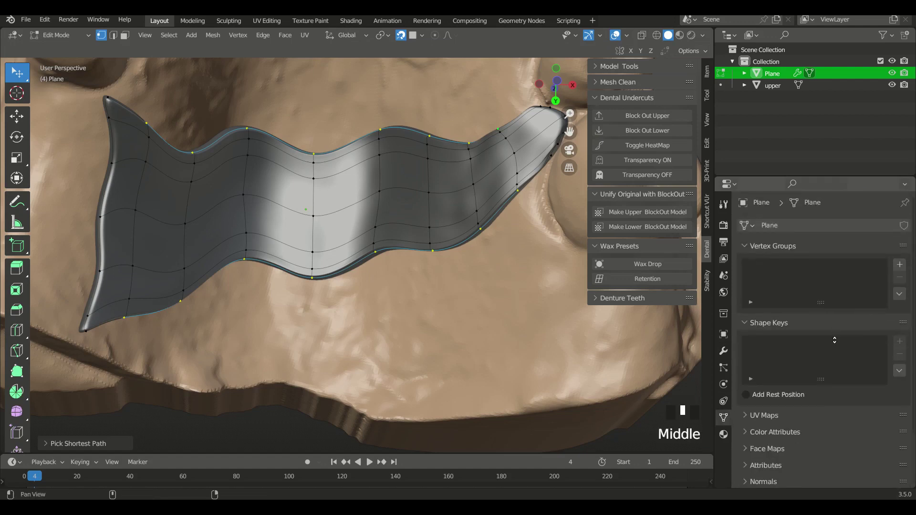
click(899, 264)
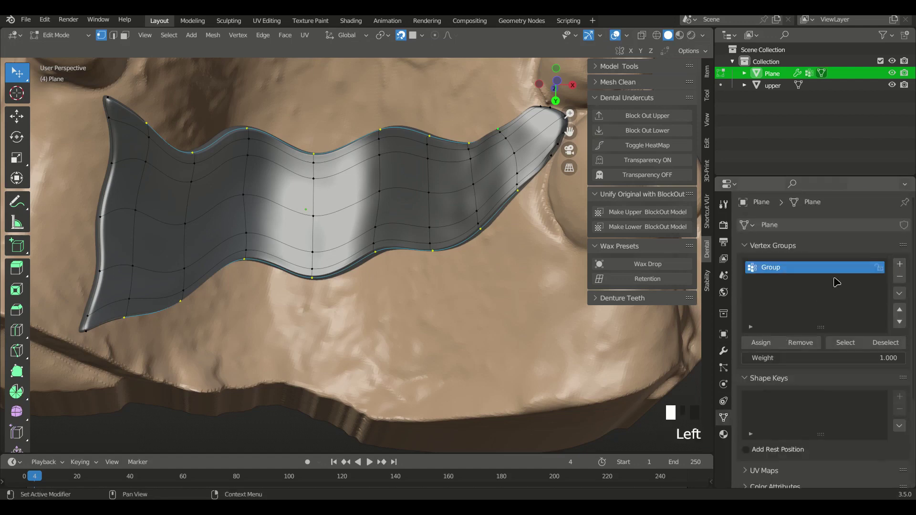
double_click(779, 270)
text(Pa)
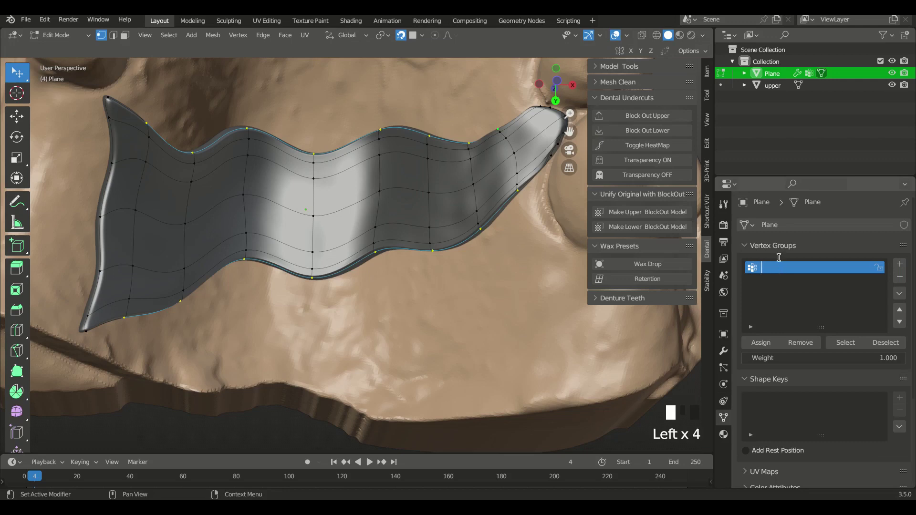
text(rtial Boarder)
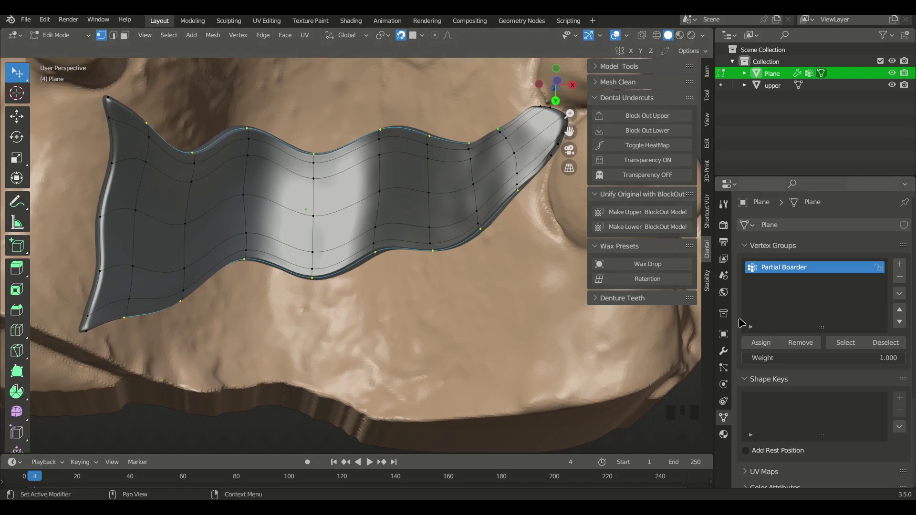
click(758, 344)
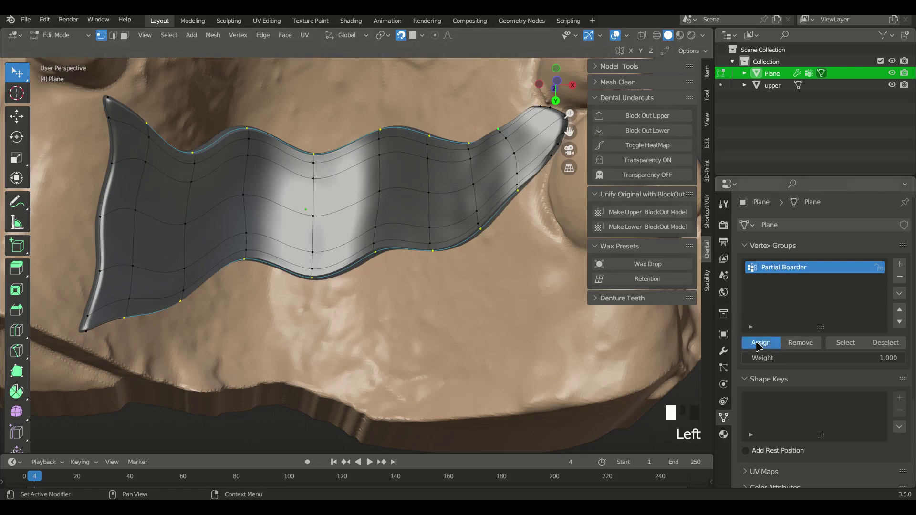
click(886, 344)
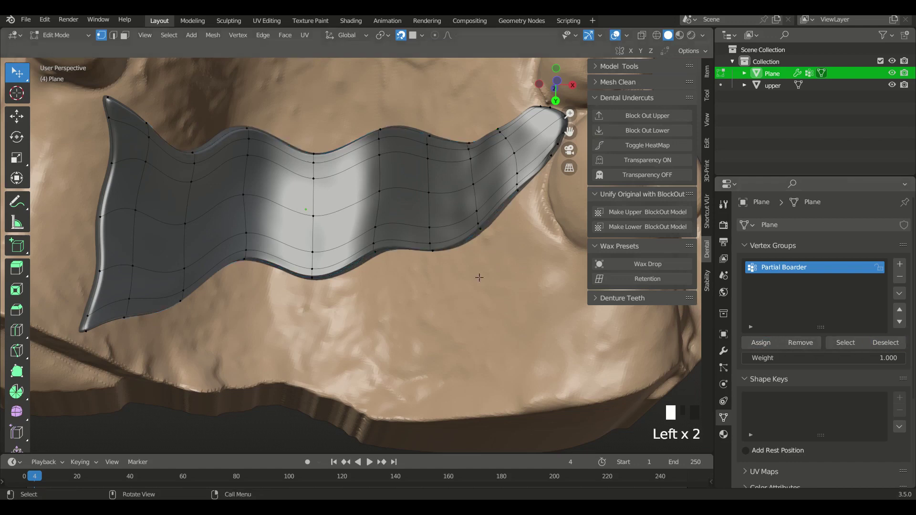
Step: Assign the vertices along the strap's wide end edge to a new vertex group named Acrylic Boarder and deselect them
click(109, 216)
double_click(98, 215)
double_click(98, 215)
click(97, 215)
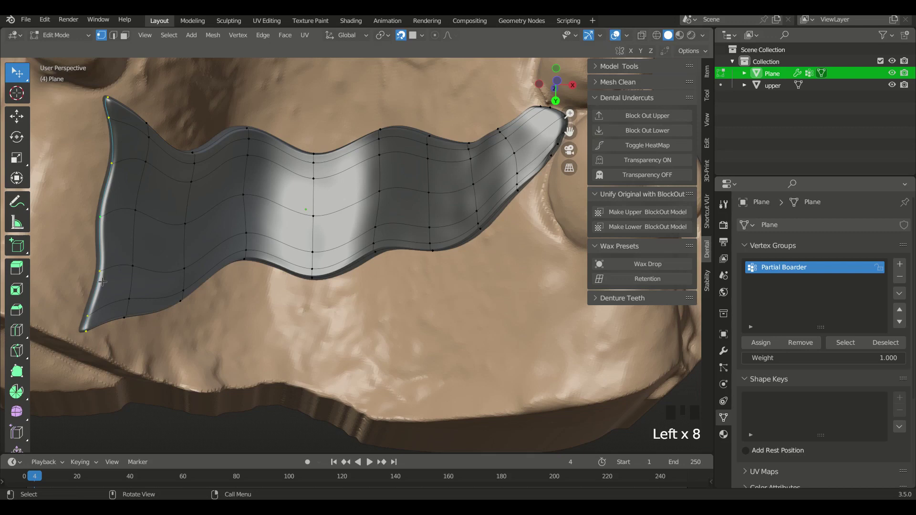
click(900, 264)
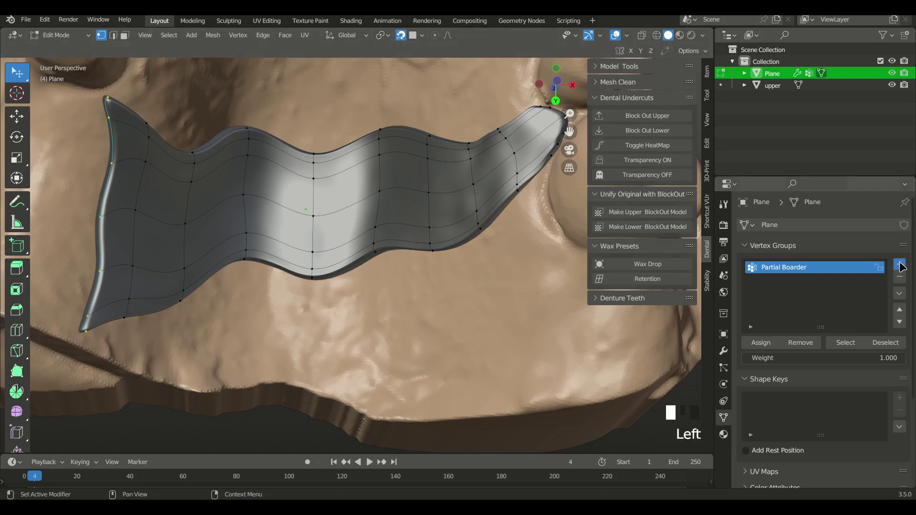
double_click(781, 279)
text(Acrylic)
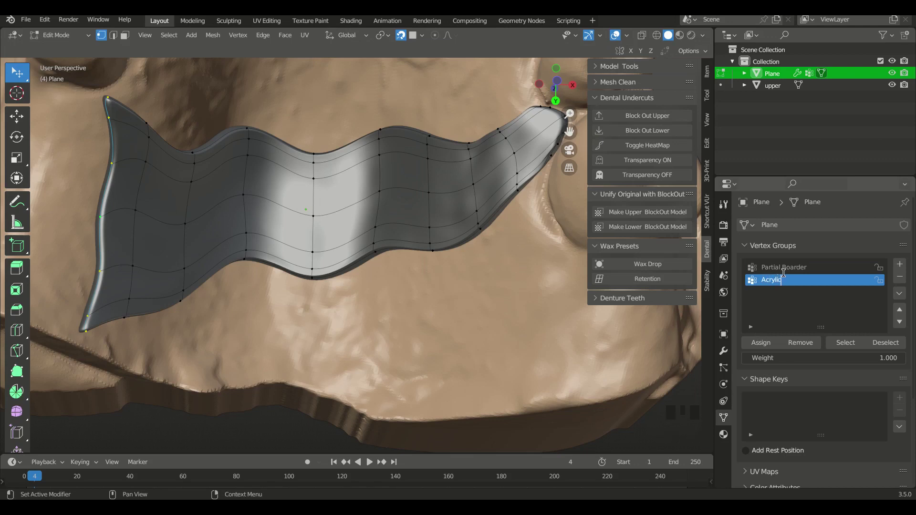
text(Boarder)
key(Return)
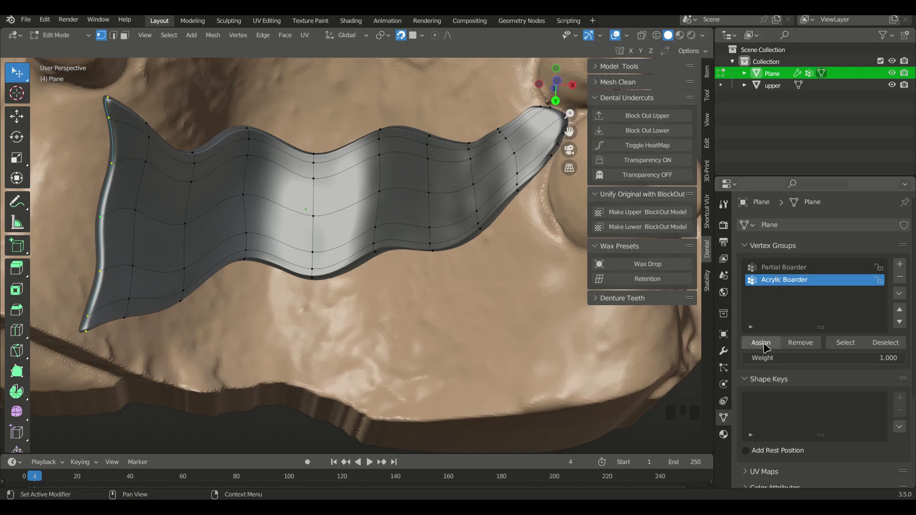
click(761, 344)
click(886, 347)
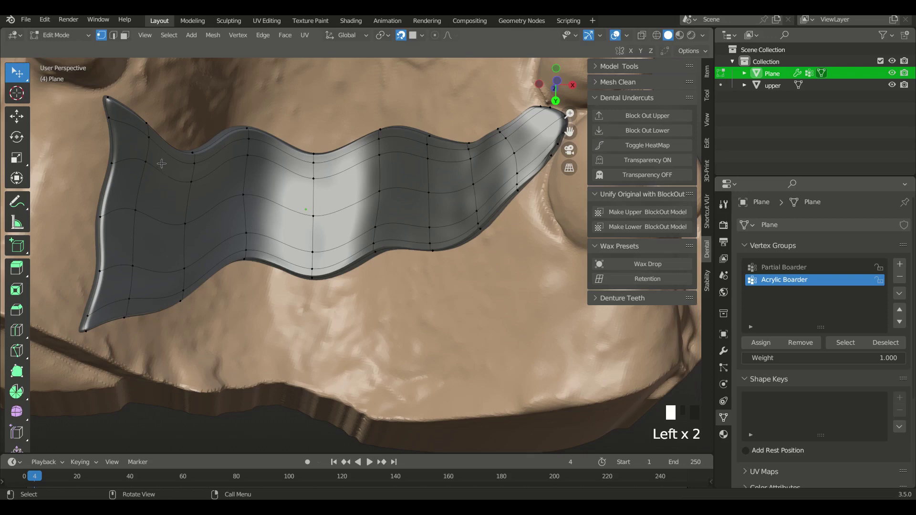
Step: Assign the lengthwise centre loop, without its two end vertices, to a new vertex group named Strength and deselect it
alt+click(185, 222)
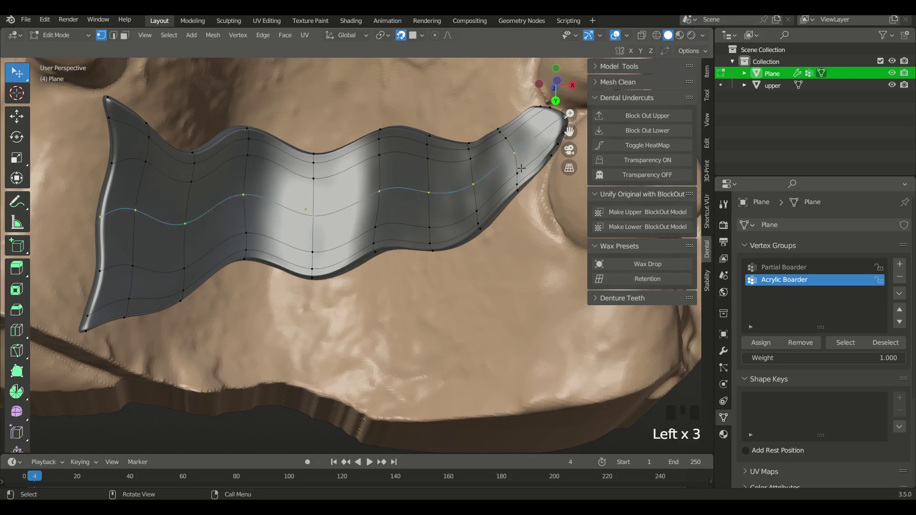
shift+click(99, 214)
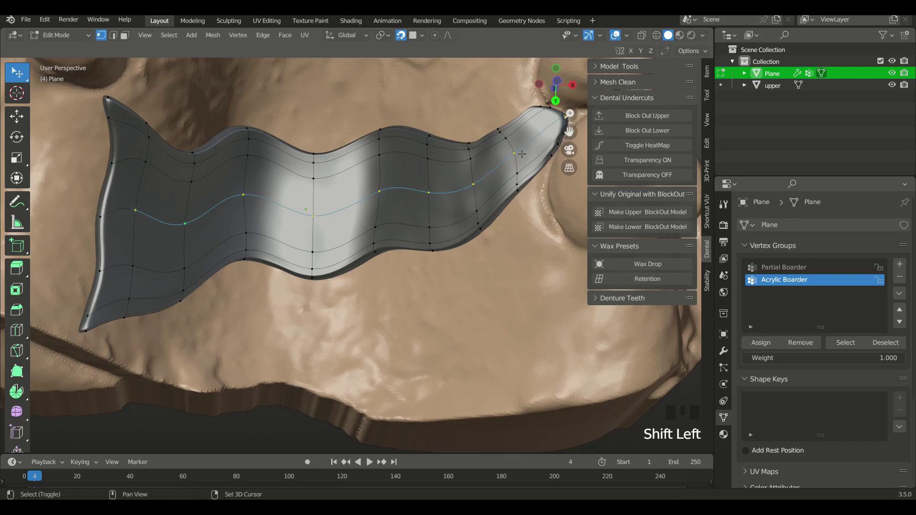
shift+click(561, 120)
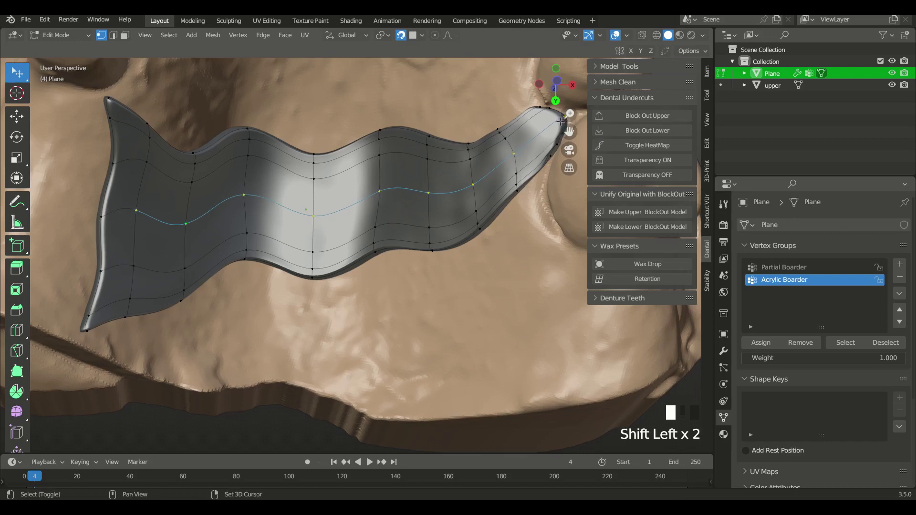
shift+click(558, 118)
ctrl+middle_drag(478, 260, 382, 243)
click(900, 264)
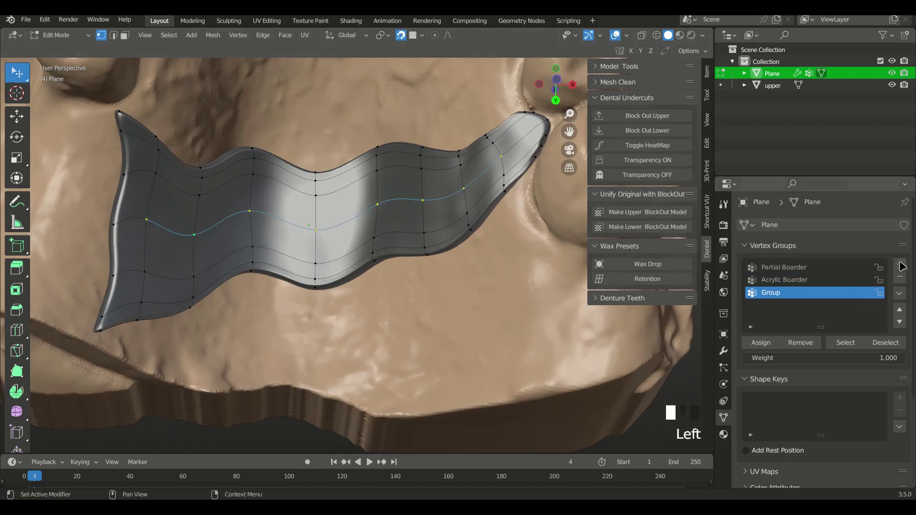
double_click(780, 293)
key(BackSpace)
text(Strength)
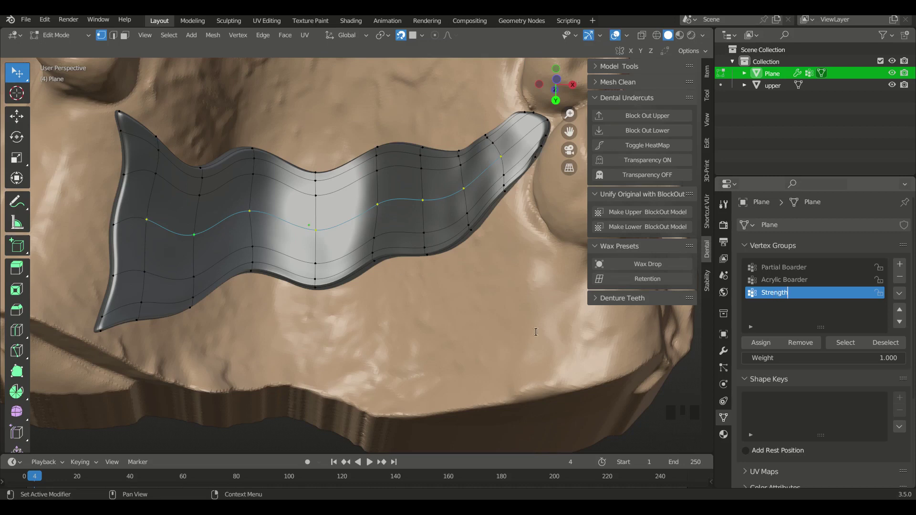
key(Return)
click(761, 342)
click(885, 343)
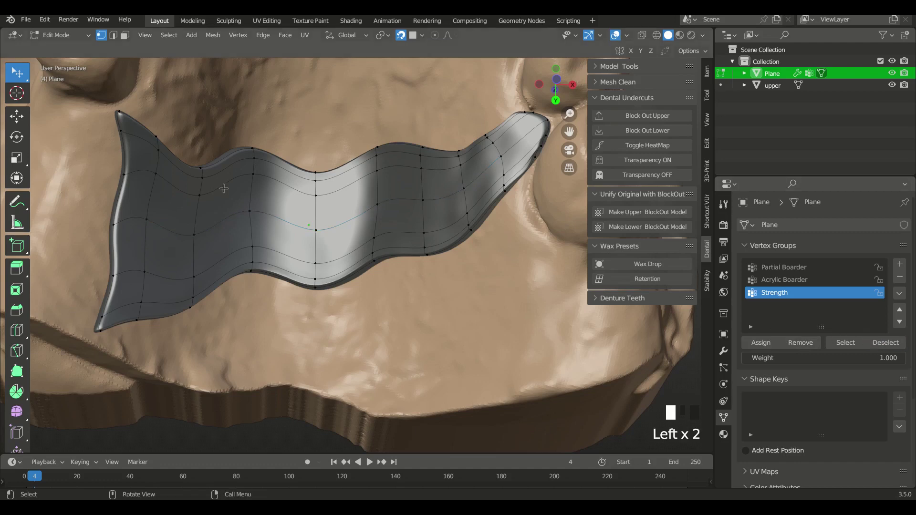
Step: Select the two middle rows of faces along the strap's central section in face mode, leaving out the borders and ends
click(124, 35)
shift+click(191, 217)
click(212, 206)
shift+click(217, 244)
shift+click(288, 200)
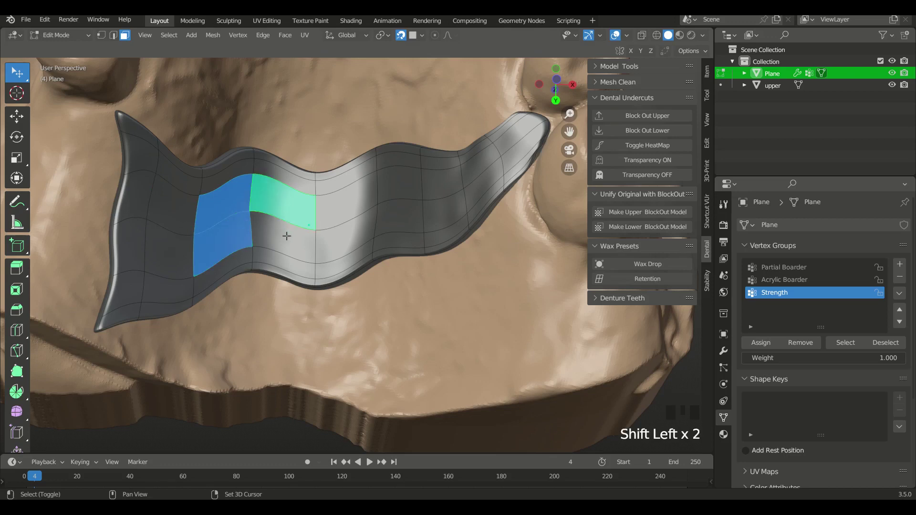
shift+click(288, 234)
shift+click(351, 204)
shift+click(345, 239)
shift+click(408, 190)
shift+click(403, 214)
shift+click(438, 211)
shift+click(456, 190)
middle_drag(499, 212, 382, 277)
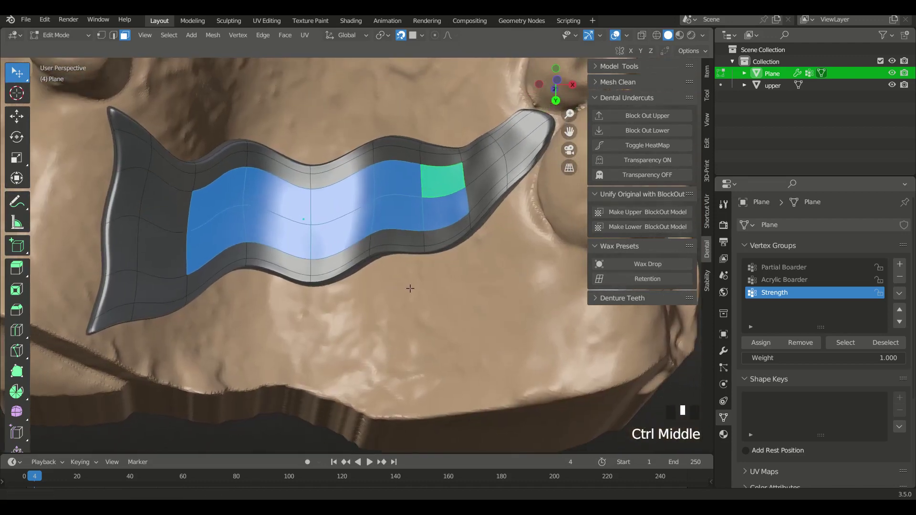
Step: Assign the selected middle faces to a new vertex group named Texture, deselect them and return to Object Mode
click(900, 264)
double_click(782, 307)
double_click(779, 304)
text(Te)
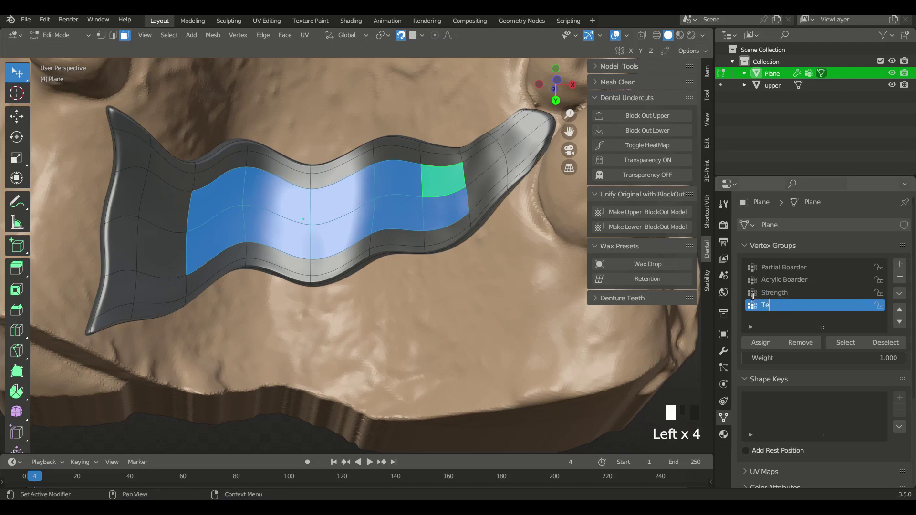
text(xture)
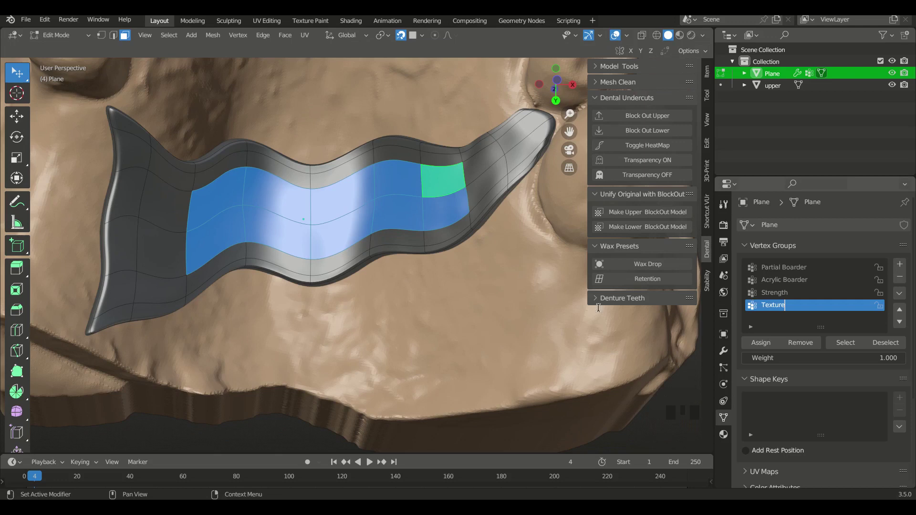
click(764, 344)
click(764, 344)
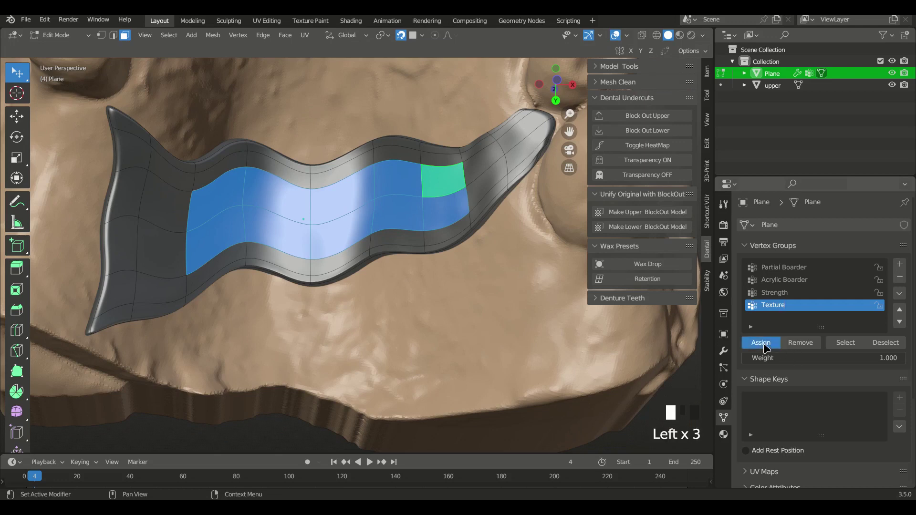
click(883, 343)
key(Tab)
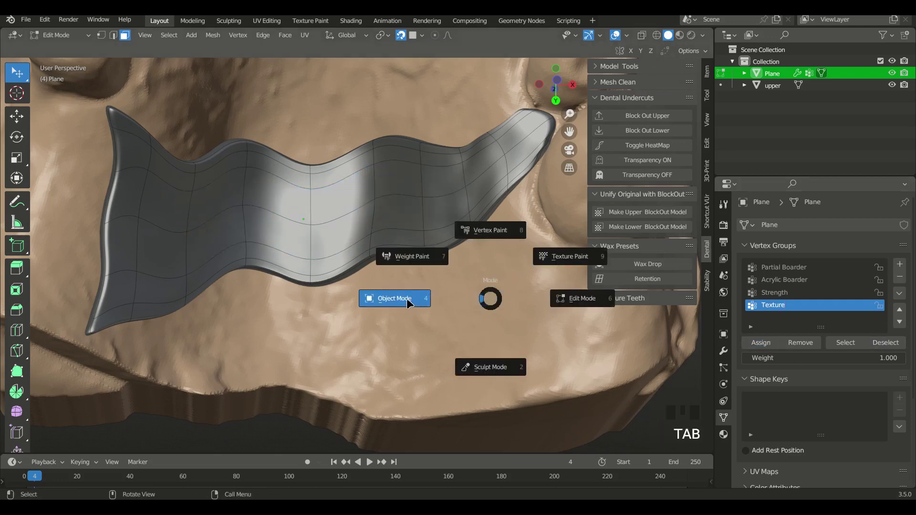
click(409, 300)
Step: Show the strap's modifier stack and collapse the settings of the Subdivision, Shrinkwrap, Solidify and second Subdivision modifiers
middle_drag(452, 319, 414, 310)
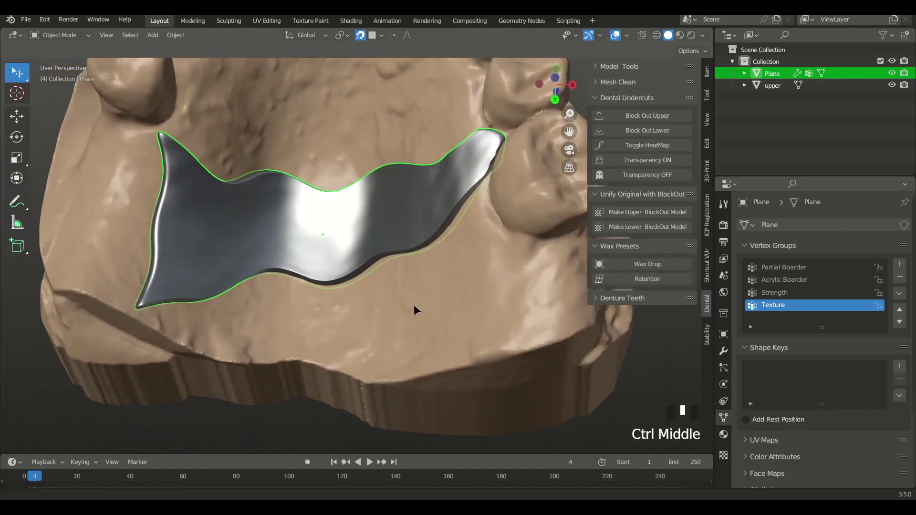
click(724, 352)
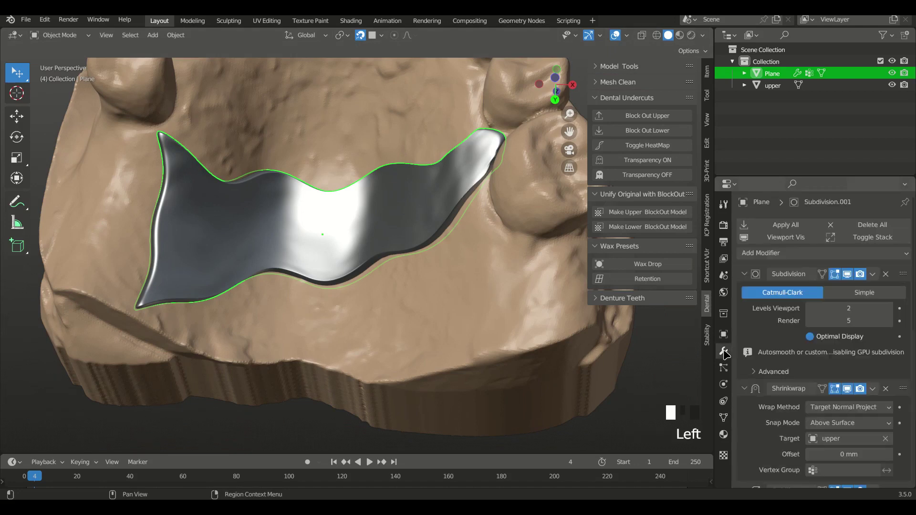
click(744, 274)
click(744, 291)
click(745, 307)
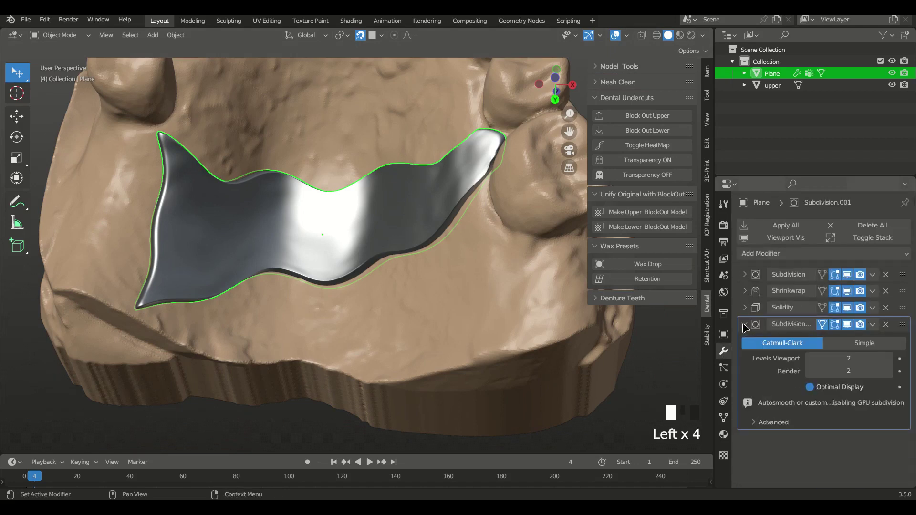
click(744, 324)
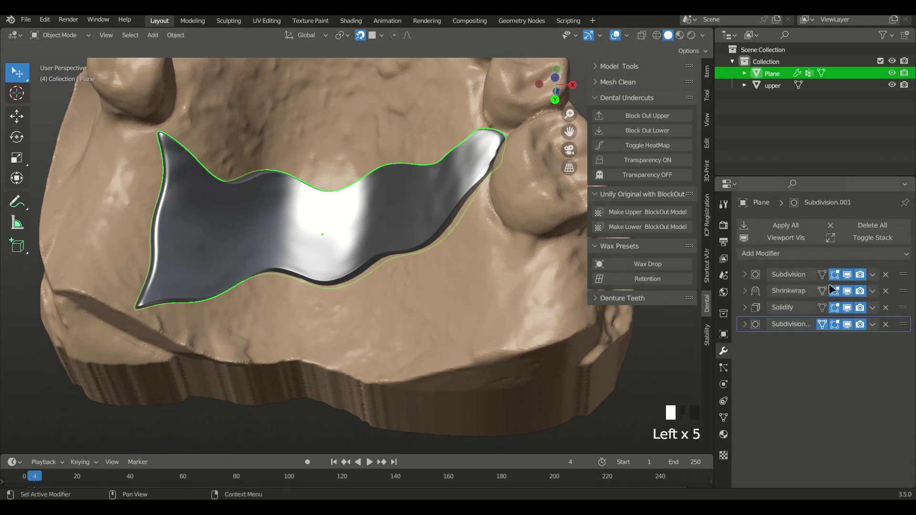
Step: Add a Displace modifier to the strap, limited to the Partial Boarder vertex group and displacing along Z
click(799, 258)
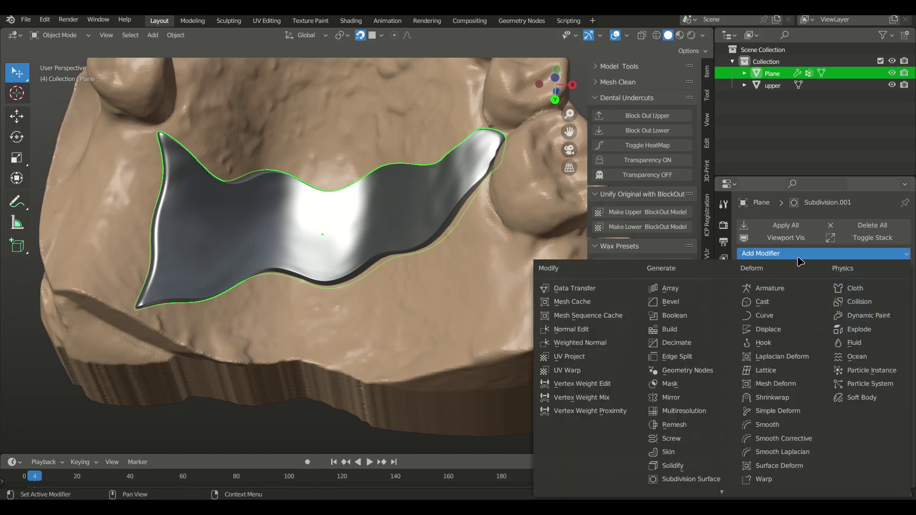
click(768, 330)
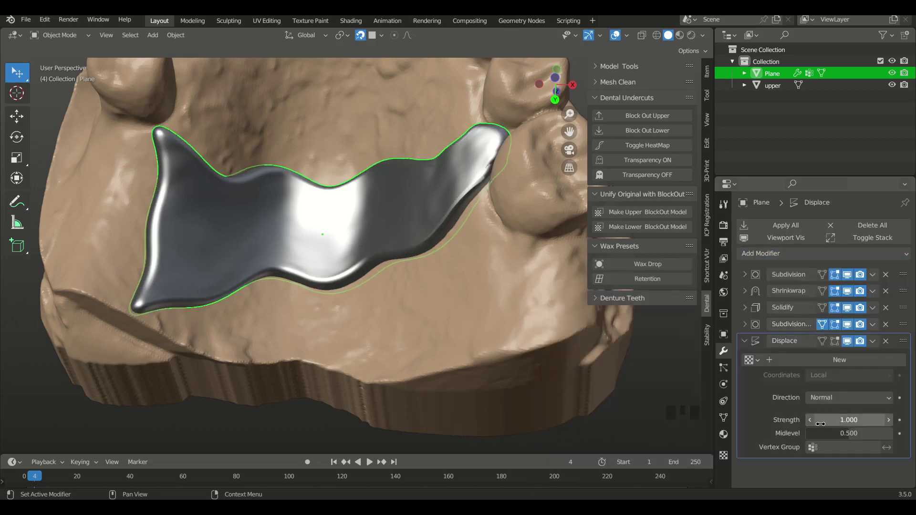
click(829, 447)
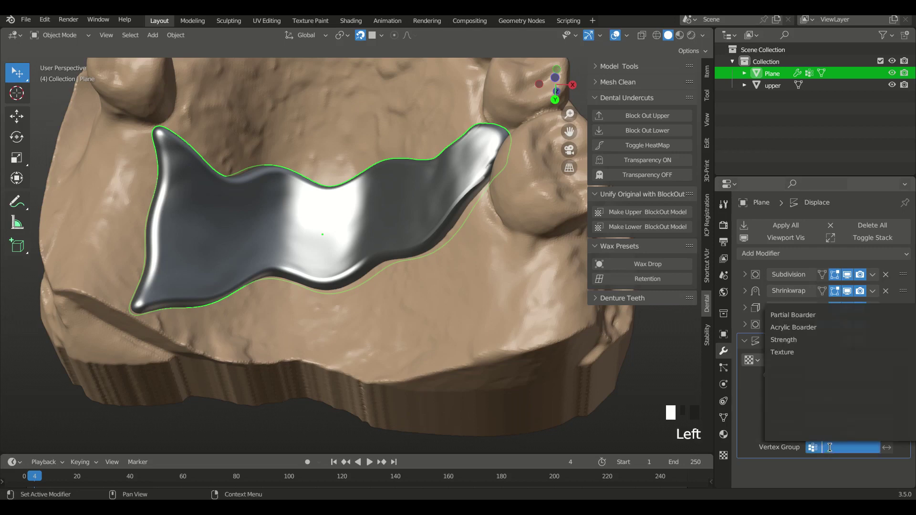
click(809, 316)
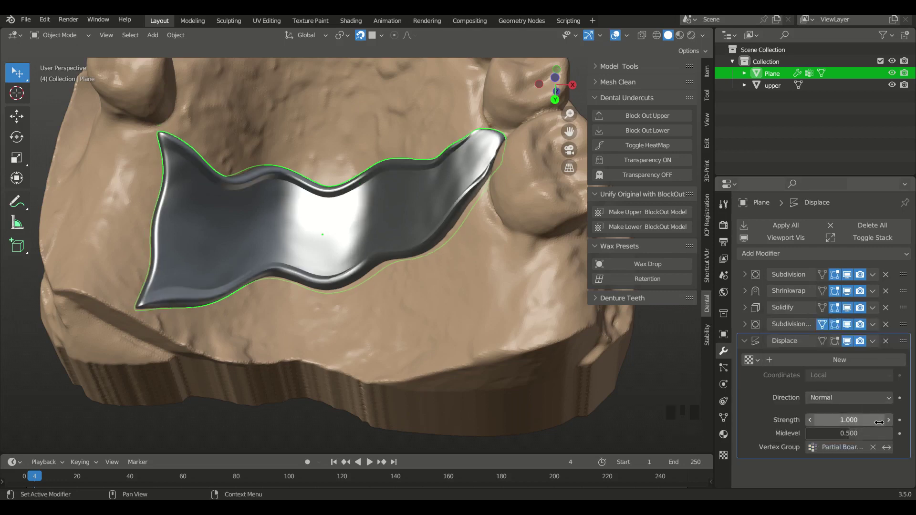
click(880, 399)
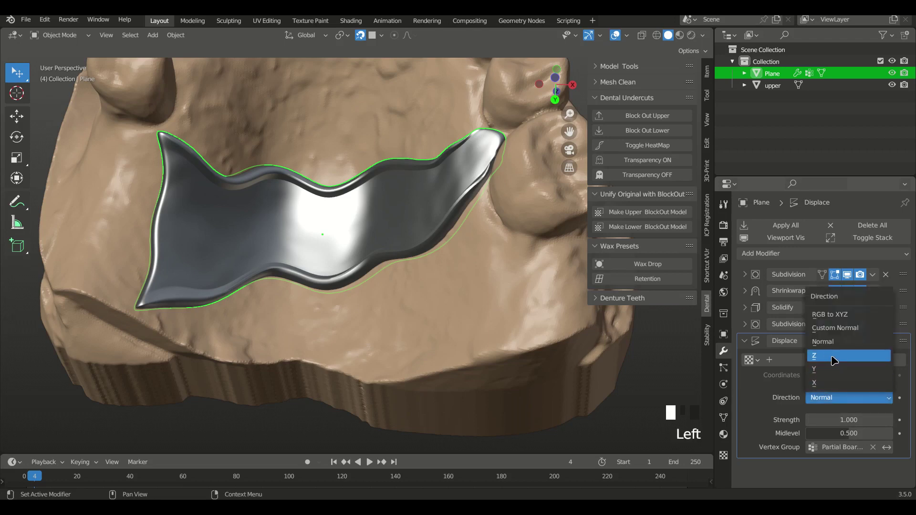
click(834, 361)
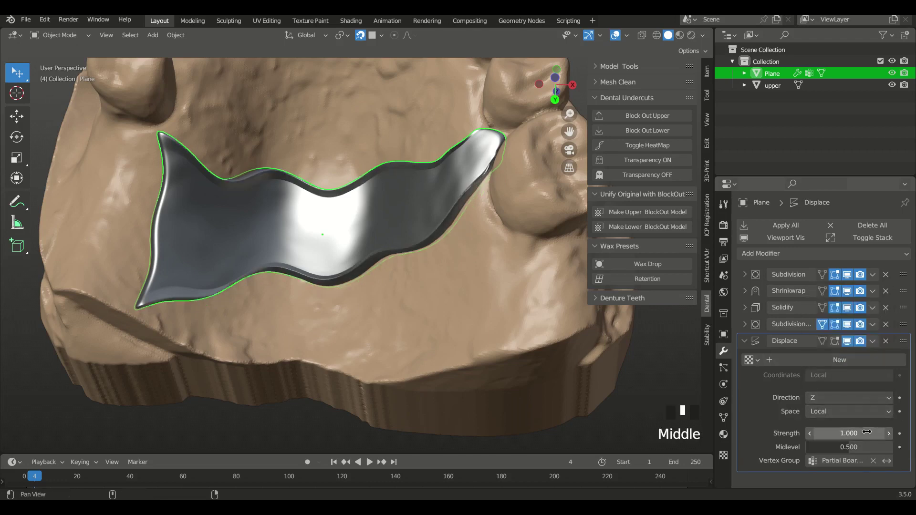
Step: Set the Partial Boarder displacement strength to -1.3, checking the strap's long edges up close against the palate
mouse_move(844, 433)
mouse_down()
mouse_move(860, 431)
mouse_move(843, 431)
mouse_up()
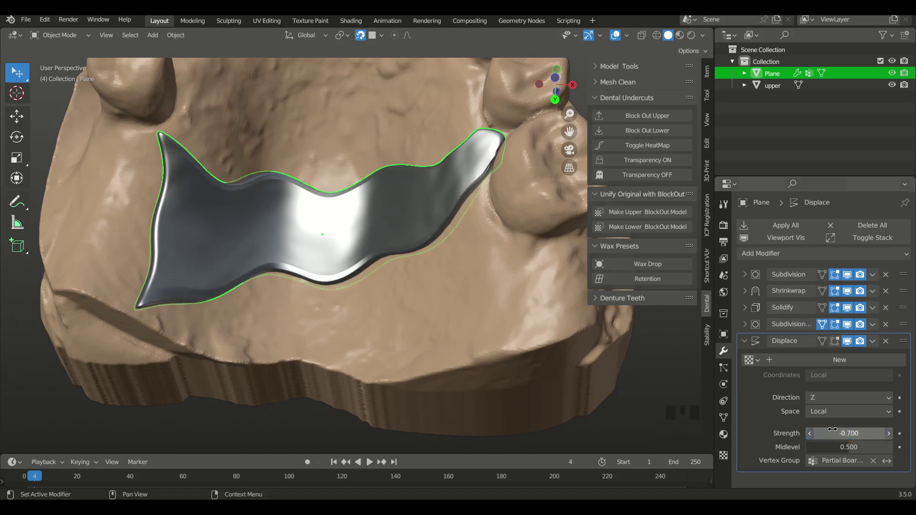
click(392, 317)
middle_drag(355, 313, 411, 301)
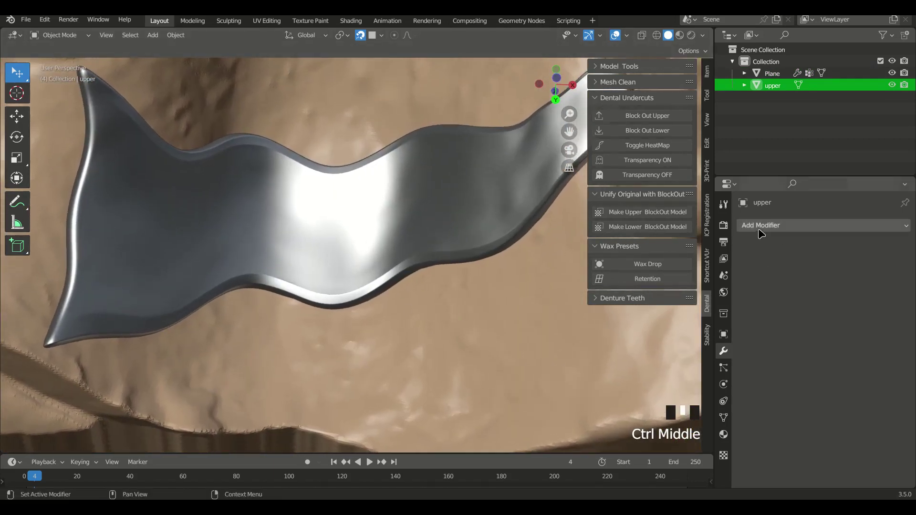
click(500, 235)
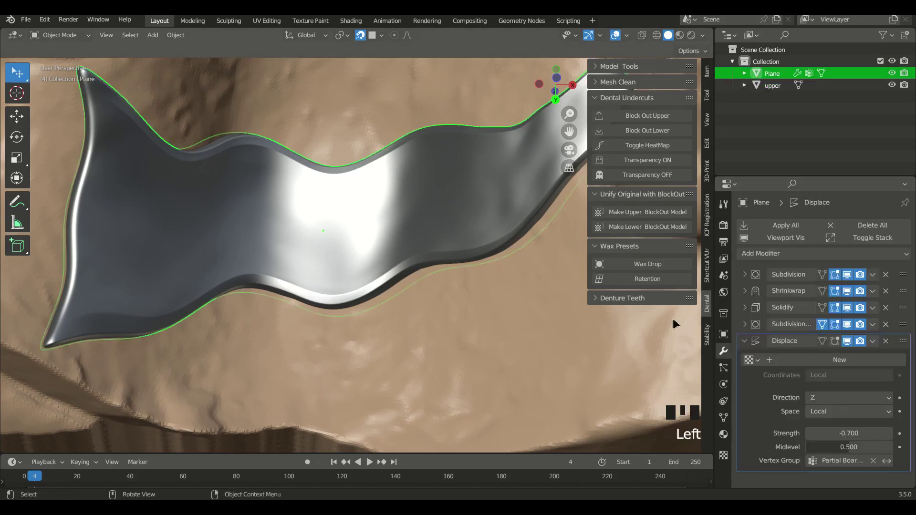
click(848, 433)
drag(854, 434, 854, 435)
mouse_move(472, 369)
middle_down()
mouse_move(459, 308)
mouse_move(438, 363)
mouse_move(479, 358)
middle_up()
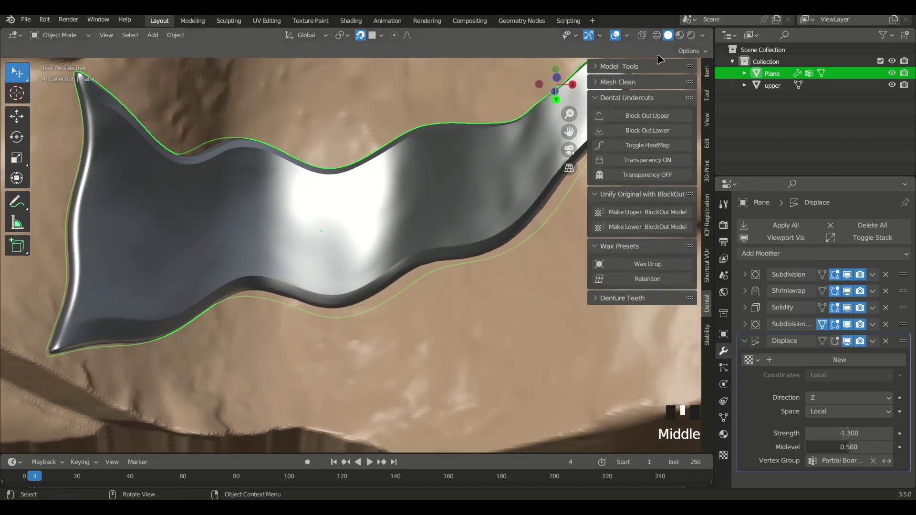
Step: Switch the viewport to Material Preview shading and inspect the strap's displaced edges, with the strap left selected
click(681, 37)
mouse_move(485, 205)
middle_down()
mouse_move(341, 249)
mouse_move(405, 221)
mouse_move(434, 330)
mouse_move(425, 359)
mouse_move(352, 363)
mouse_move(408, 303)
mouse_move(398, 333)
mouse_move(342, 340)
mouse_move(368, 238)
middle_up()
click(434, 330)
click(368, 238)
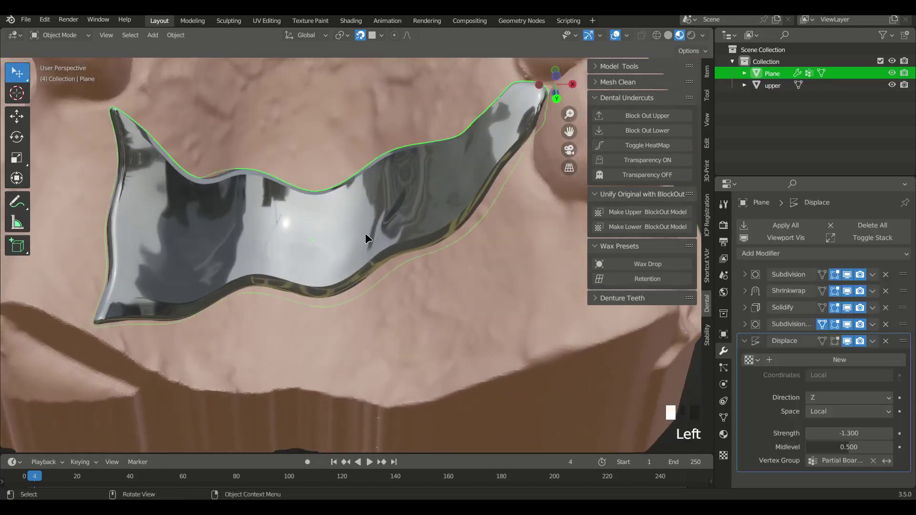
Step: Add a second Displace modifier to the strap, limited to the Acrylic Boarder vertex group and displacing along Z
click(745, 341)
click(833, 253)
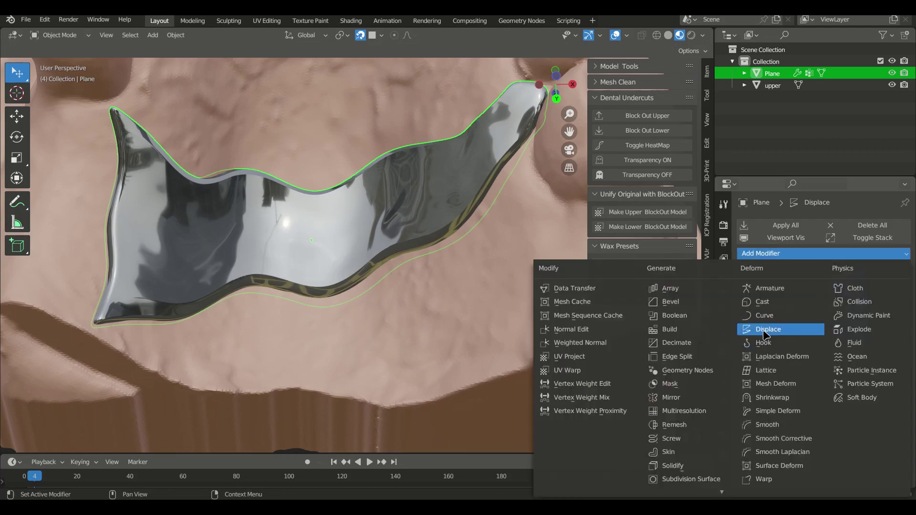
click(771, 330)
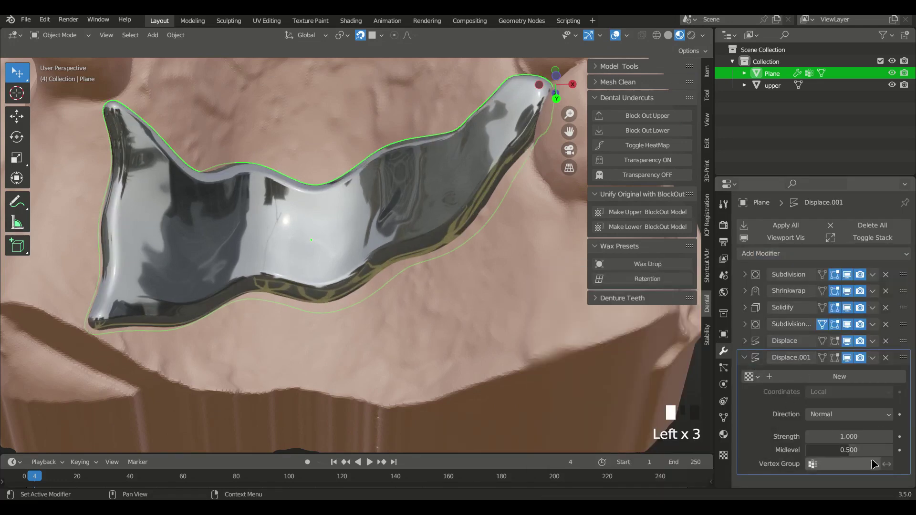
click(845, 465)
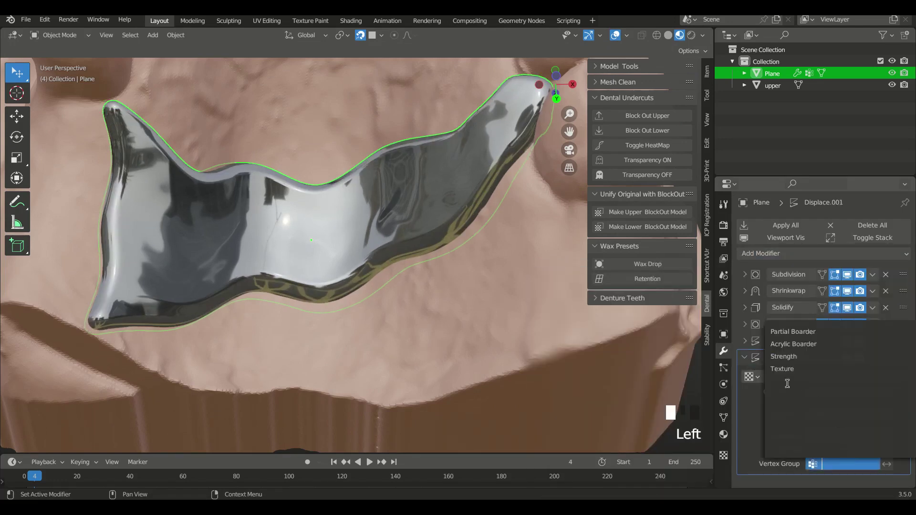
click(783, 344)
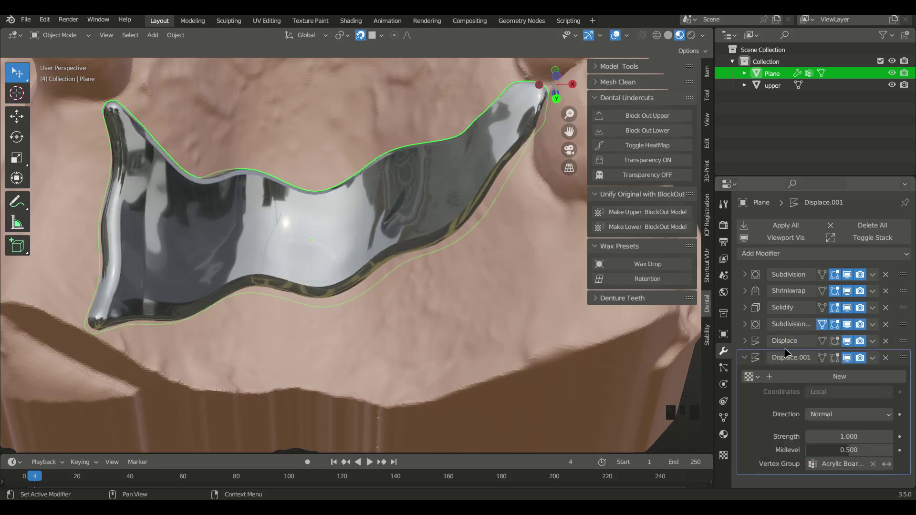
click(862, 418)
click(837, 375)
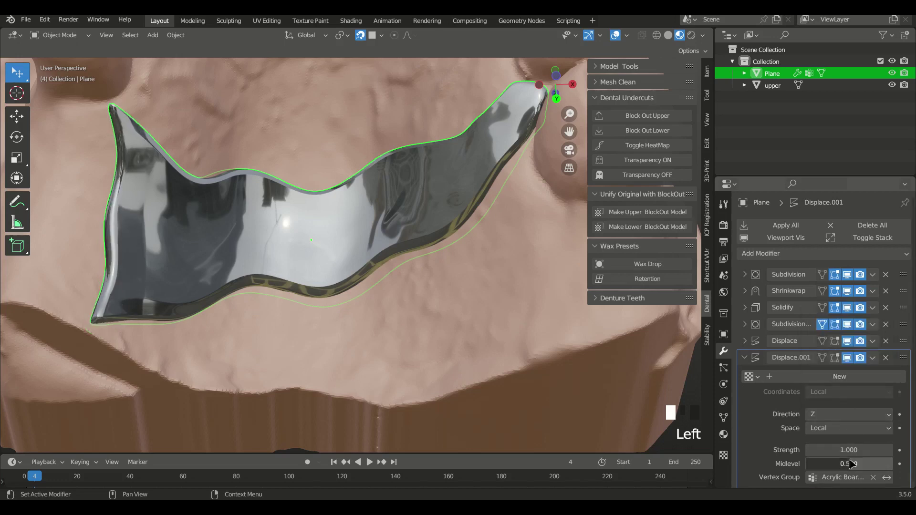
Step: Set the Acrylic Boarder displacement strength to 3.4 and check the raised wide end
drag(843, 451, 875, 453)
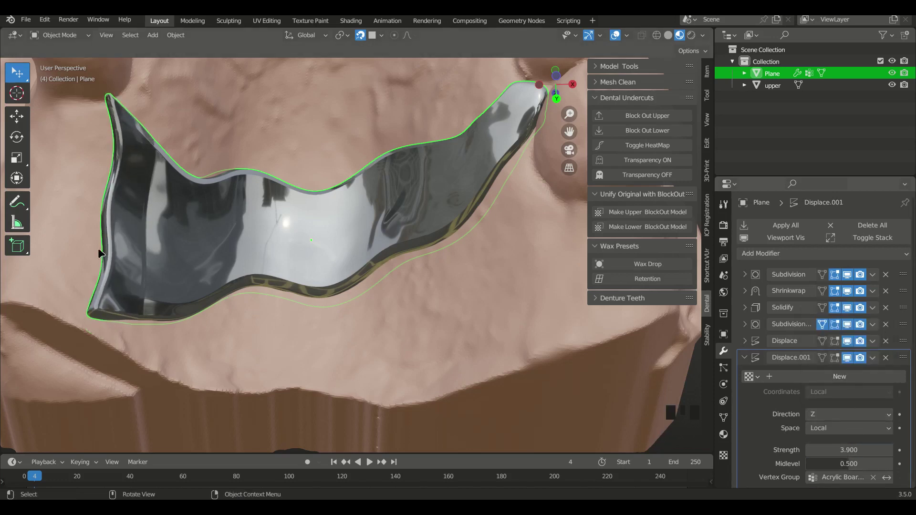
drag(842, 450, 836, 450)
middle_drag(291, 356, 318, 284)
Step: Slide the crosswise edge loop nearest the strap's wide end closer to the end edge, then return to Object Mode with the strap selected
key(Tab)
middle_drag(399, 266, 209, 182)
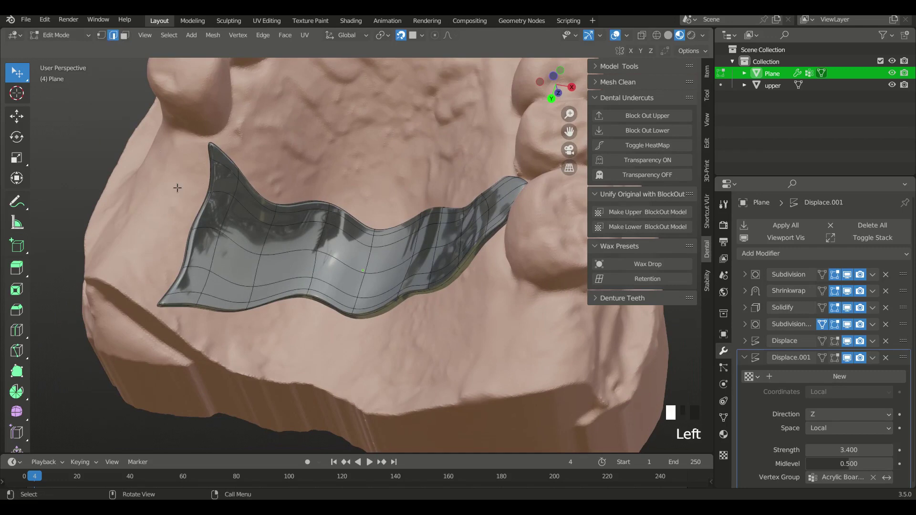
middle_drag(214, 247, 240, 252)
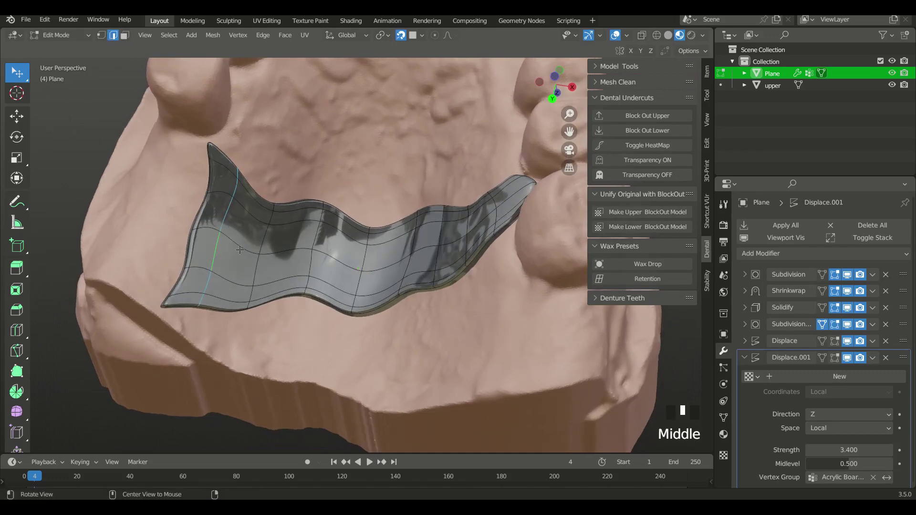
key(g)
key(g)
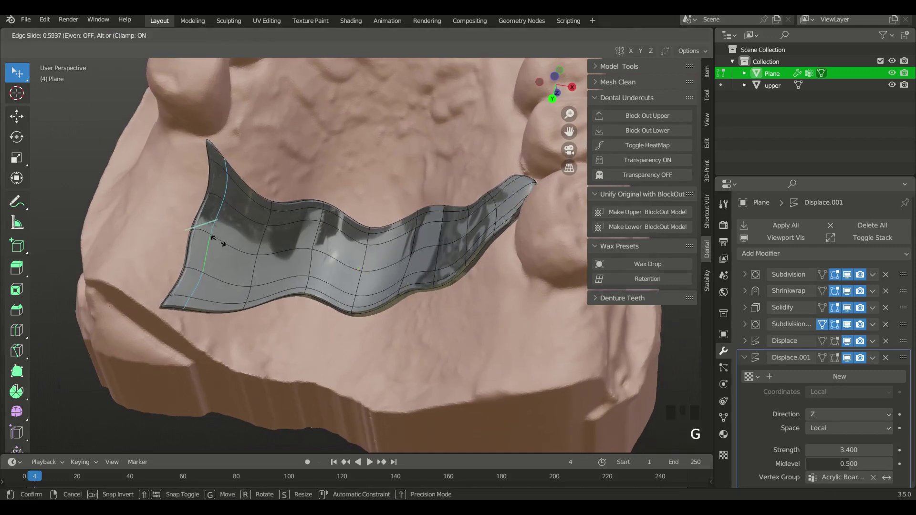
click(208, 234)
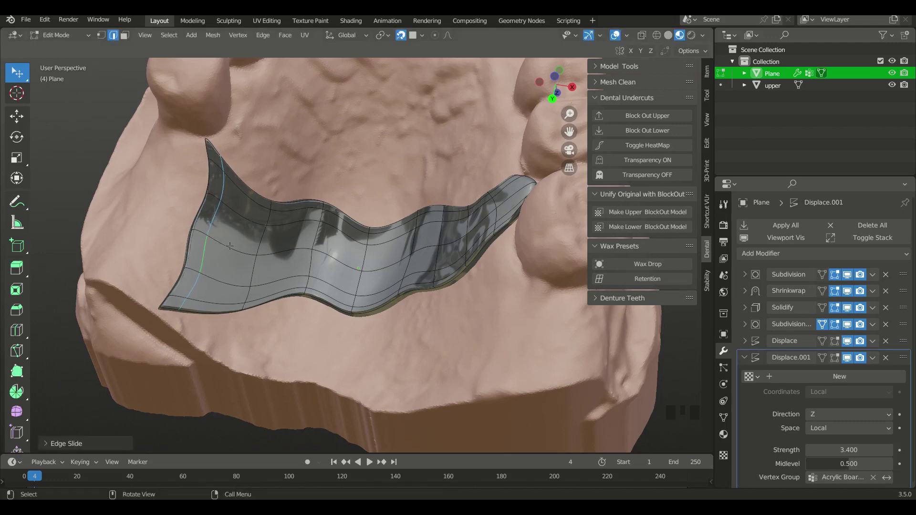
key(Tab)
middle_drag(255, 293, 535, 322)
click(372, 340)
click(449, 234)
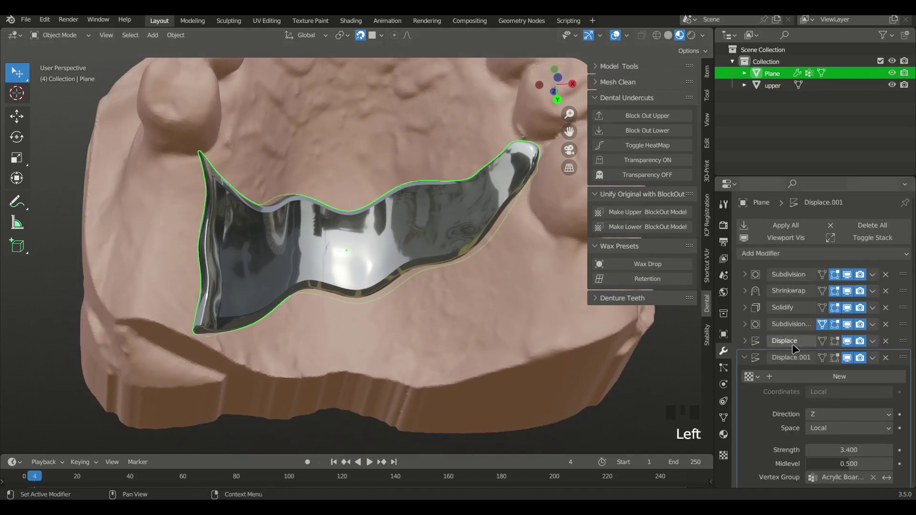
Step: Add a third Displace modifier to the strap, limited to the Strength vertex group, with the second one collapsed
click(743, 357)
click(807, 253)
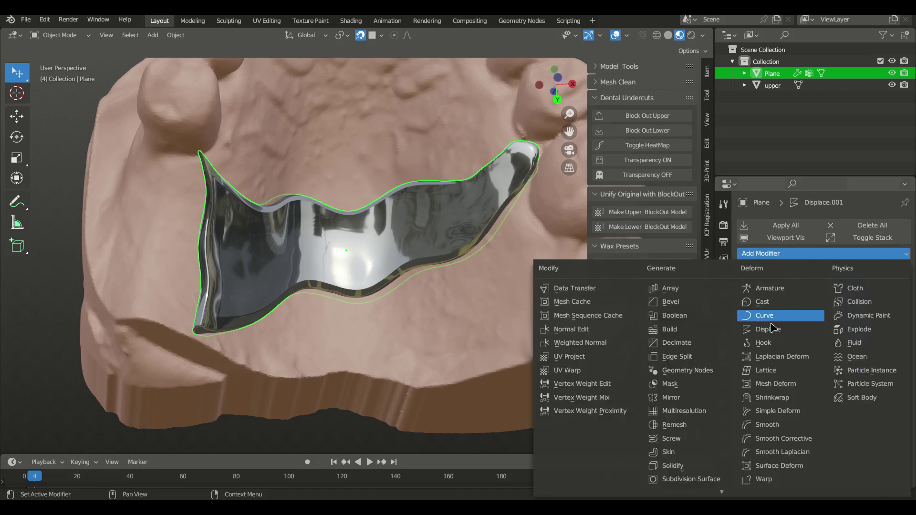
click(777, 330)
middle_drag(845, 429, 844, 407)
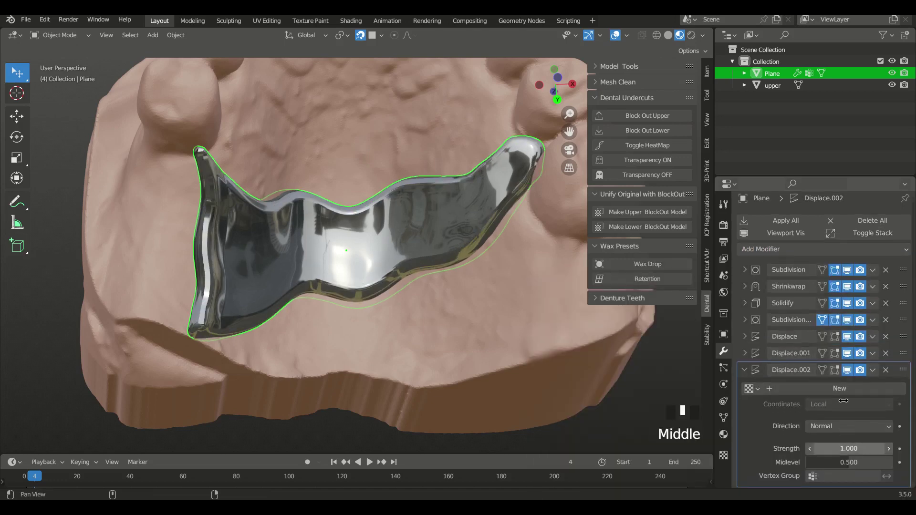
click(839, 476)
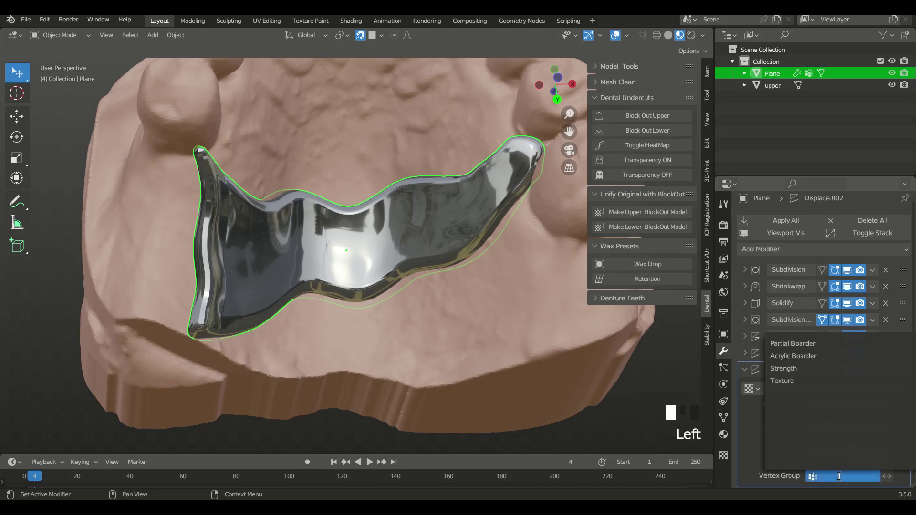
click(792, 369)
Step: Set the Strength group's displacement strength to 3.3 and inspect the raised centre ridge from several angles
middle_drag(653, 397, 527, 157)
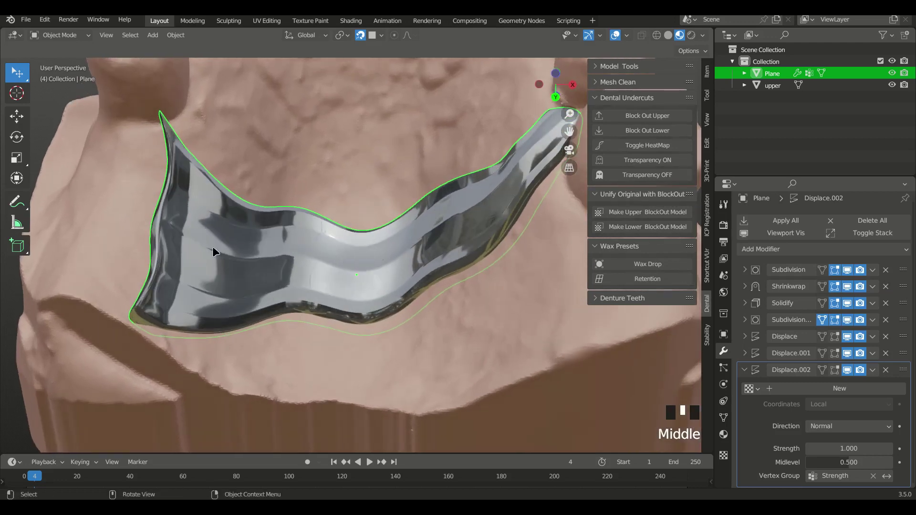
drag(852, 449, 864, 449)
middle_drag(339, 336, 431, 201)
middle_drag(286, 276, 368, 325)
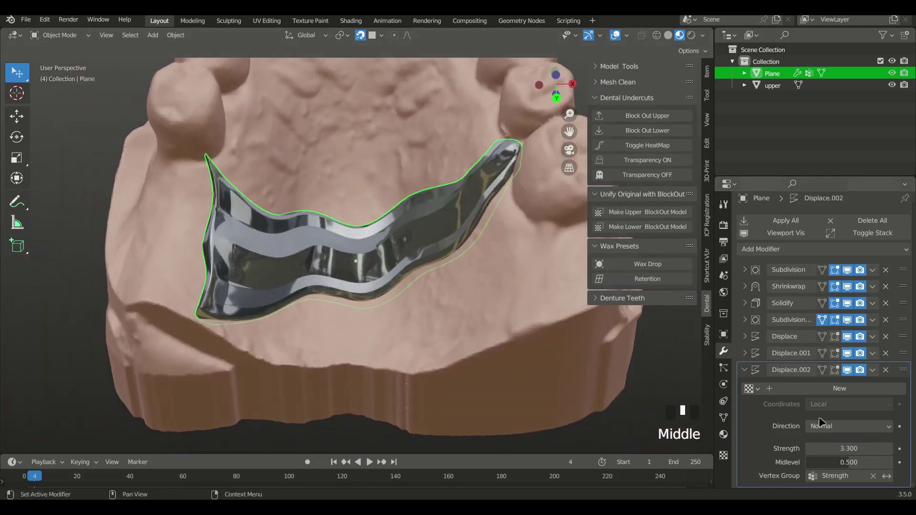
Step: Lower the Strength group's displacement strength to 0.8 and inspect the softened centre ridge of the strap
drag(857, 448, 833, 449)
middle_drag(458, 363, 474, 322)
ctrl+middle_drag(475, 322, 335, 300)
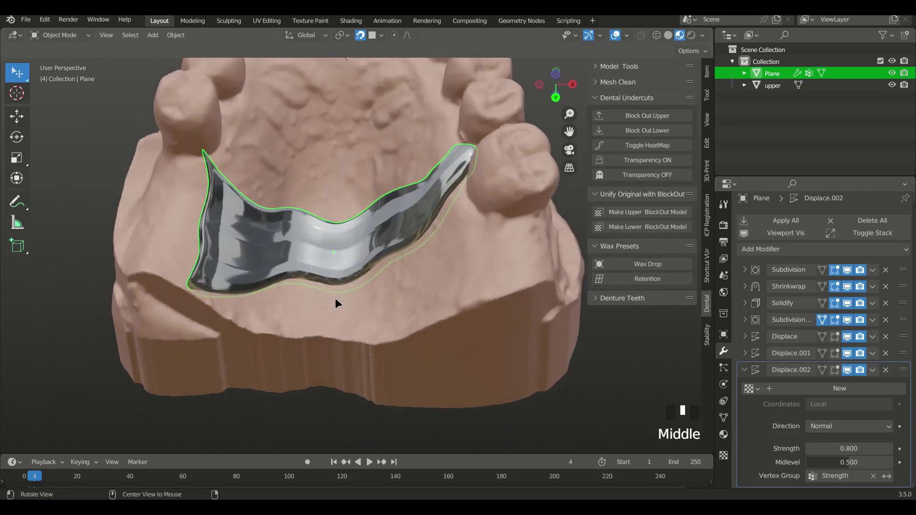
Step: Collapse the third Displace modifier and add a fourth one to the strap, limited to the Texture vertex group
click(745, 371)
middle_drag(598, 379, 620, 363)
click(826, 250)
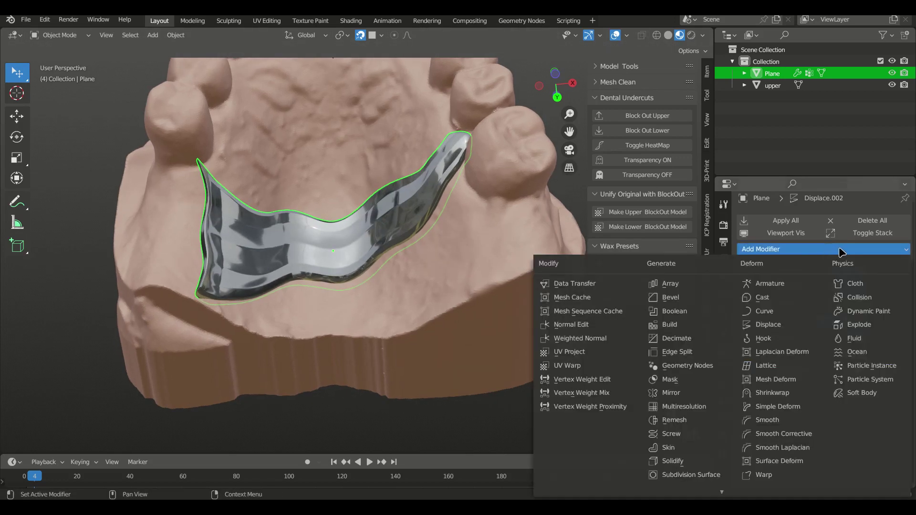
click(768, 325)
middle_drag(841, 363, 841, 347)
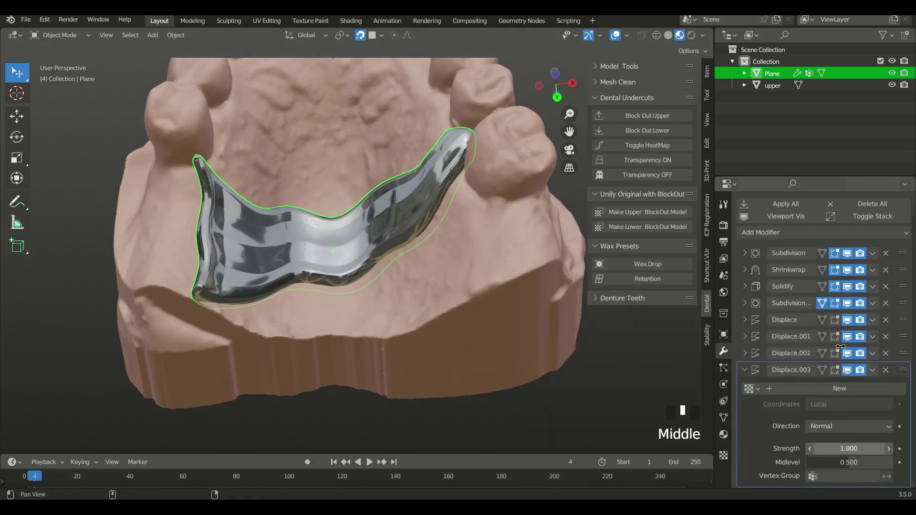
click(845, 476)
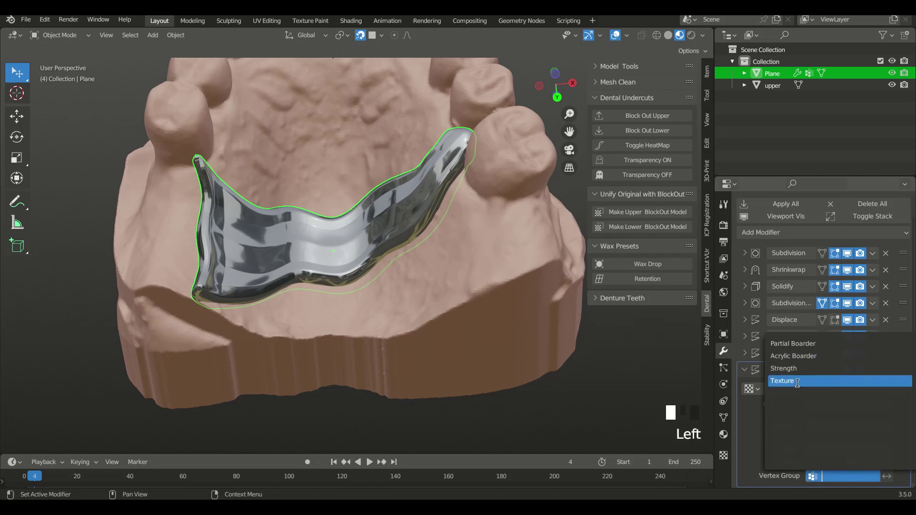
click(800, 381)
mouse_move(841, 460)
middle_down()
mouse_move(840, 488)
mouse_move(841, 464)
middle_up()
click(751, 388)
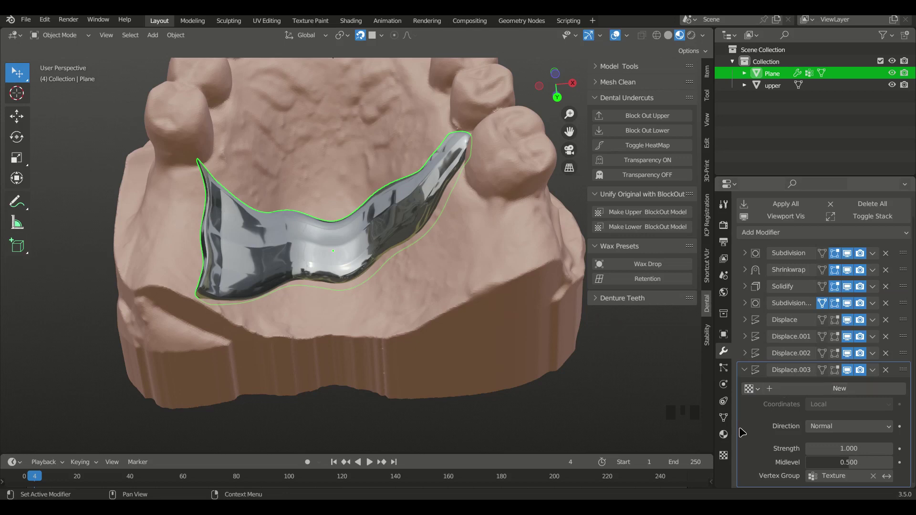
click(724, 456)
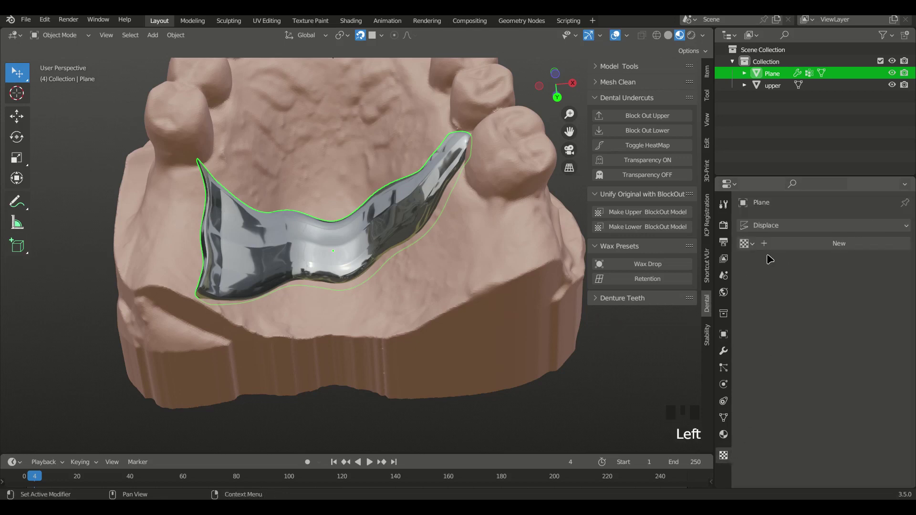
click(804, 245)
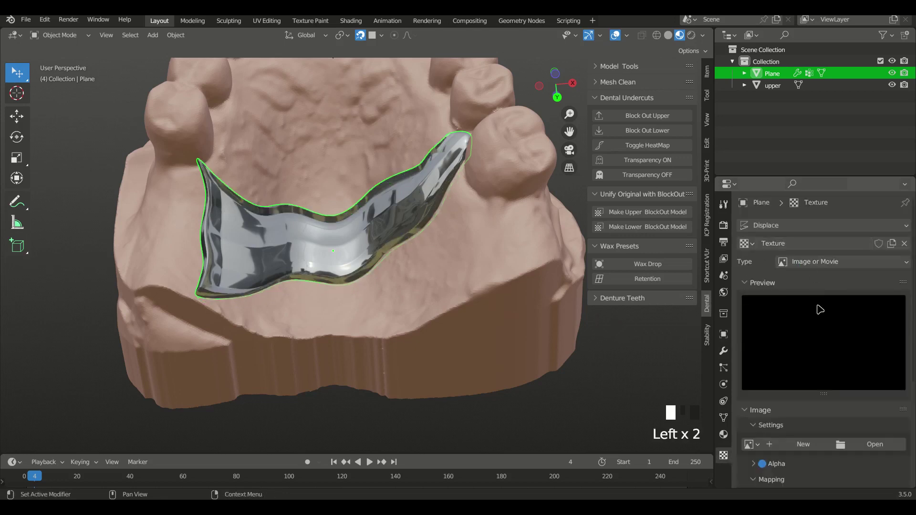
middle_drag(820, 455, 744, 361)
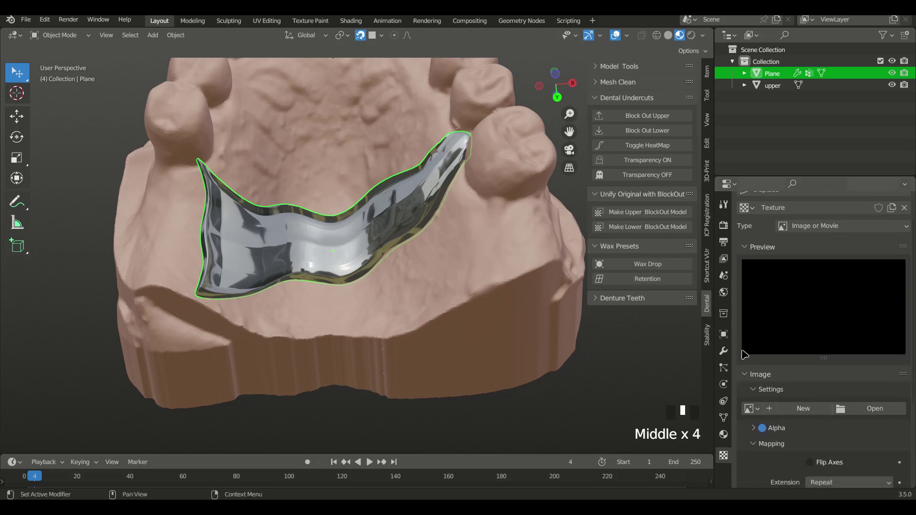
click(723, 351)
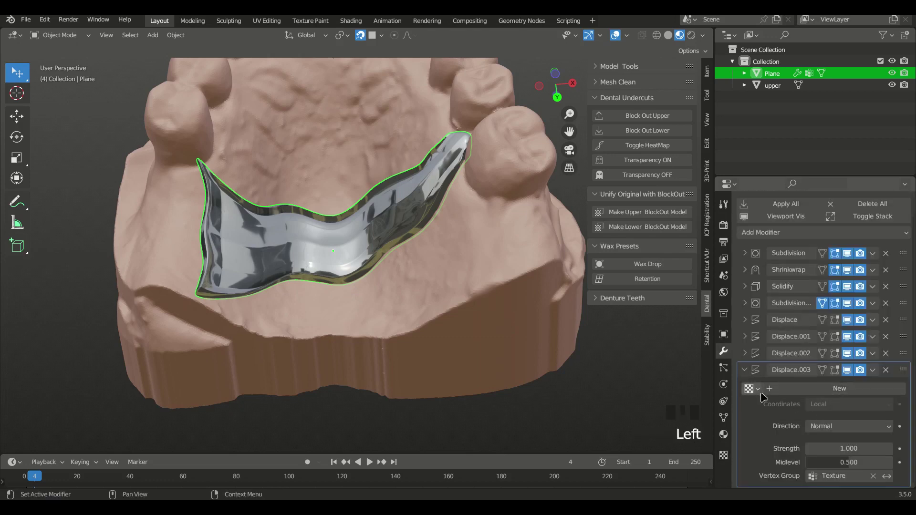
Step: Create a new texture, Texture.002, for the fourth Displace modifier and set its type to Voronoi
click(781, 392)
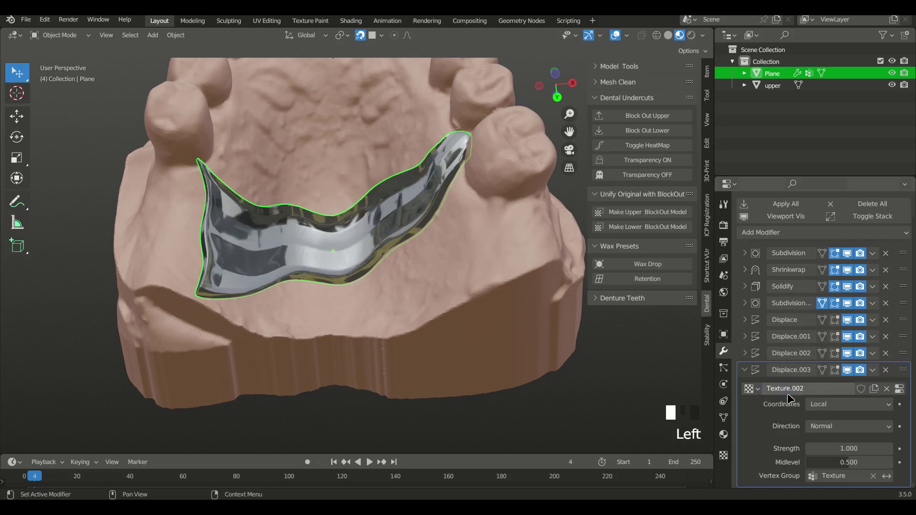
middle_drag(586, 377, 625, 388)
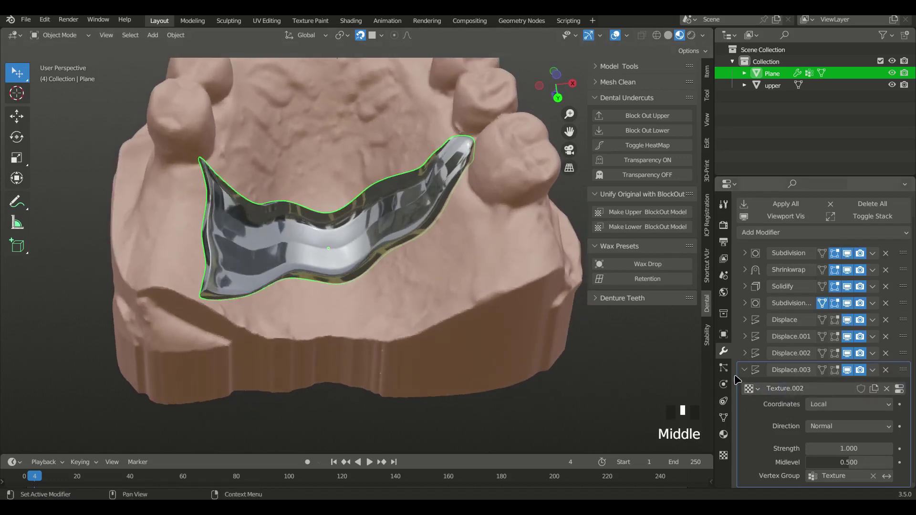
click(723, 456)
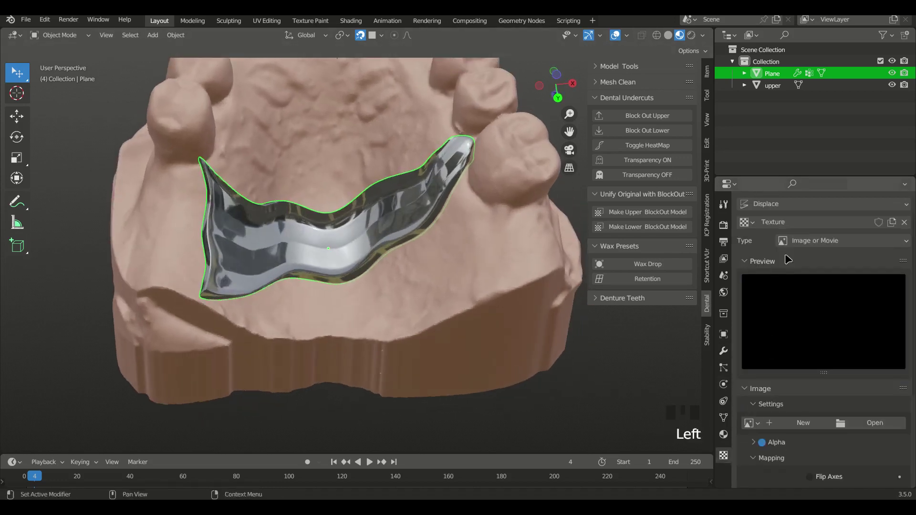
click(754, 223)
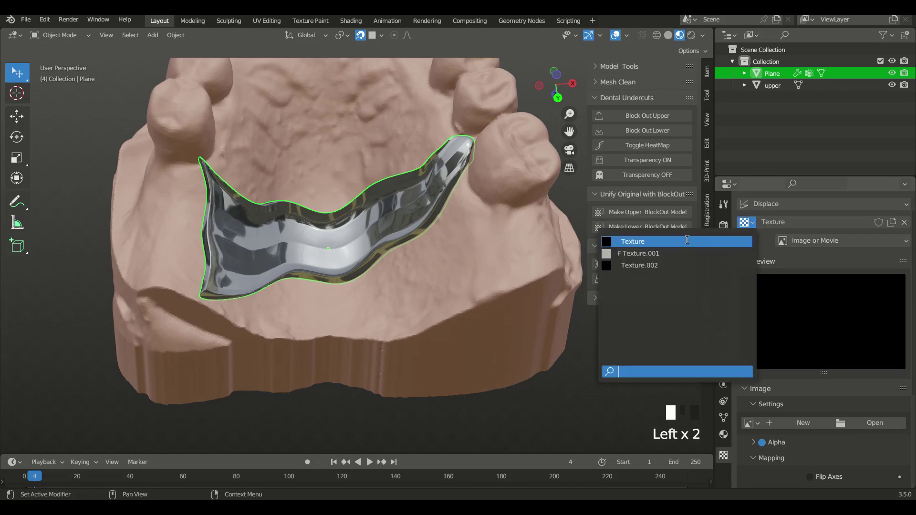
click(660, 268)
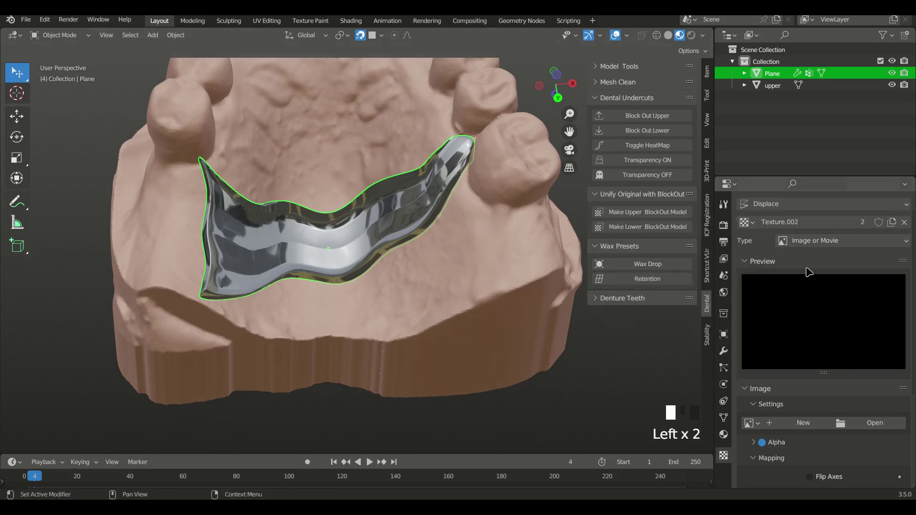
click(850, 245)
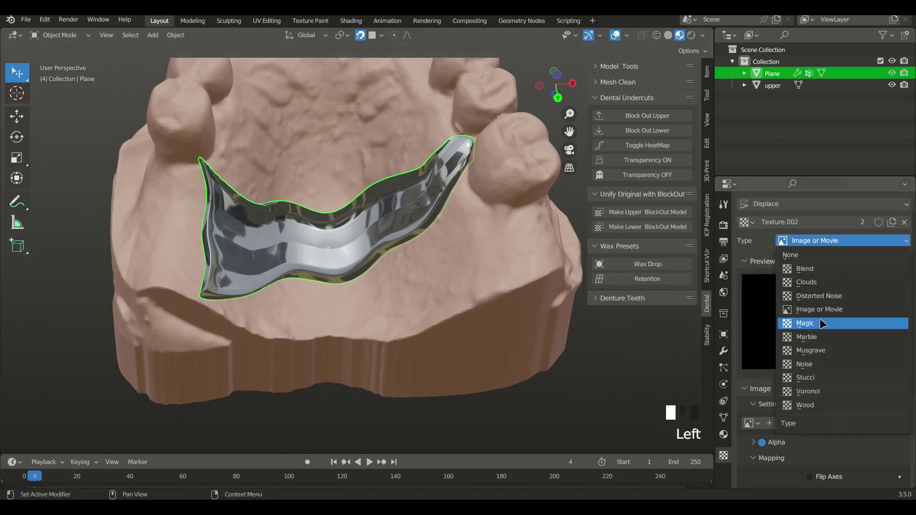
click(814, 392)
middle_drag(568, 356, 508, 340)
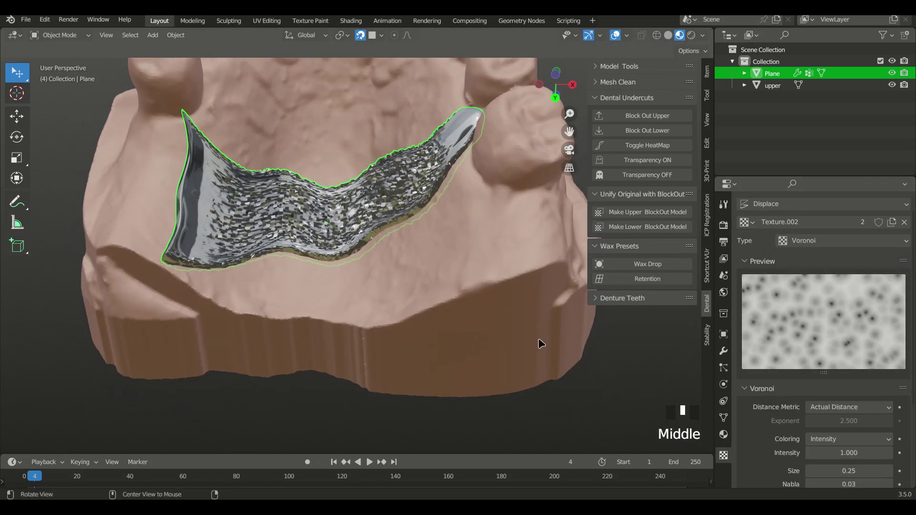
Step: Reselect the Texture vertex group for the fourth Displace modifier and remove the Voronoi texture from the first Displace modifier
click(723, 352)
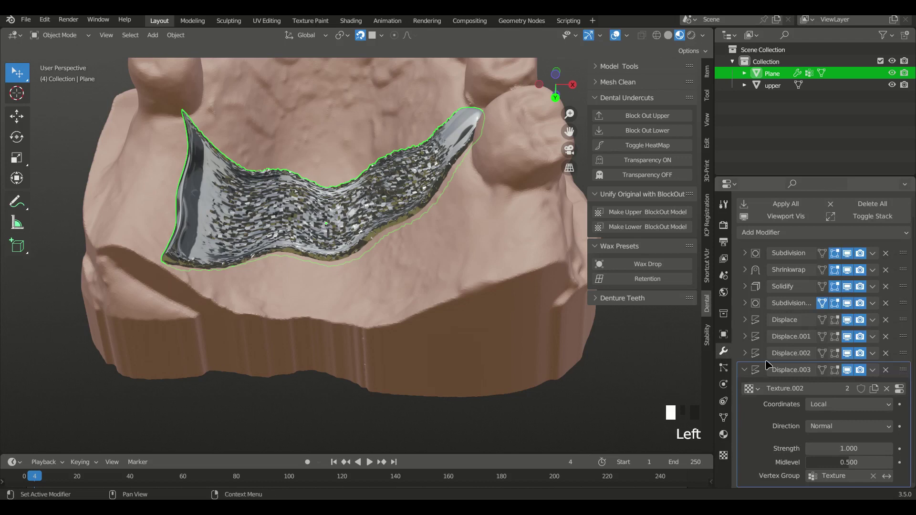
click(853, 477)
click(830, 380)
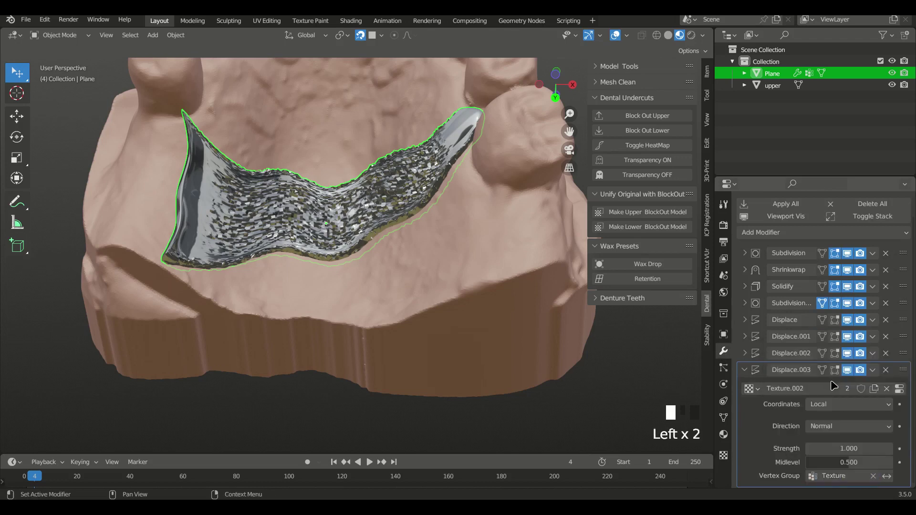
click(745, 319)
click(882, 340)
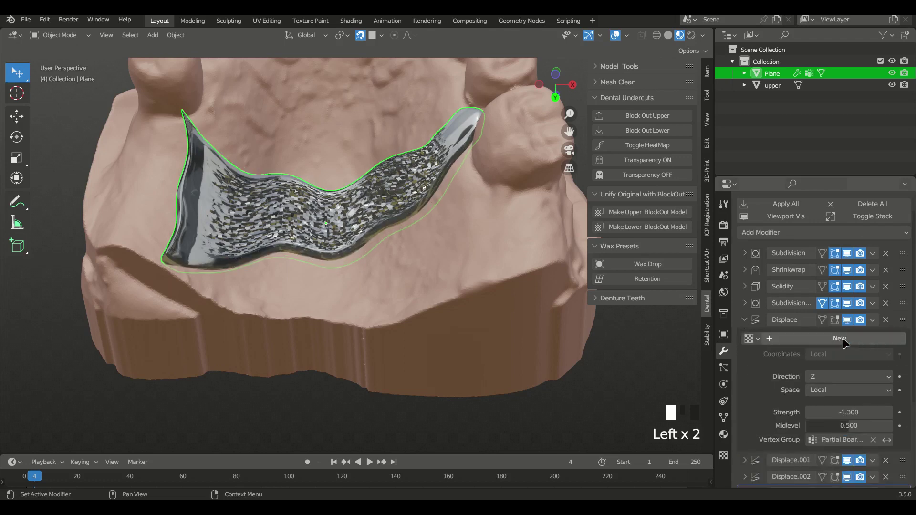
click(744, 320)
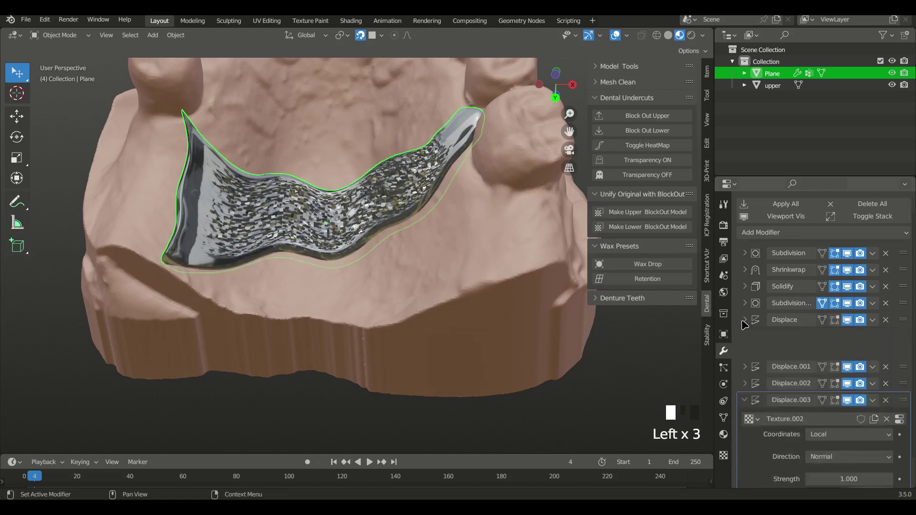
Step: Set the Texture group's displacement strength to 0.3 and midlevel to 0.092, then open the list of available displacement textures
middle_drag(538, 356, 388, 276)
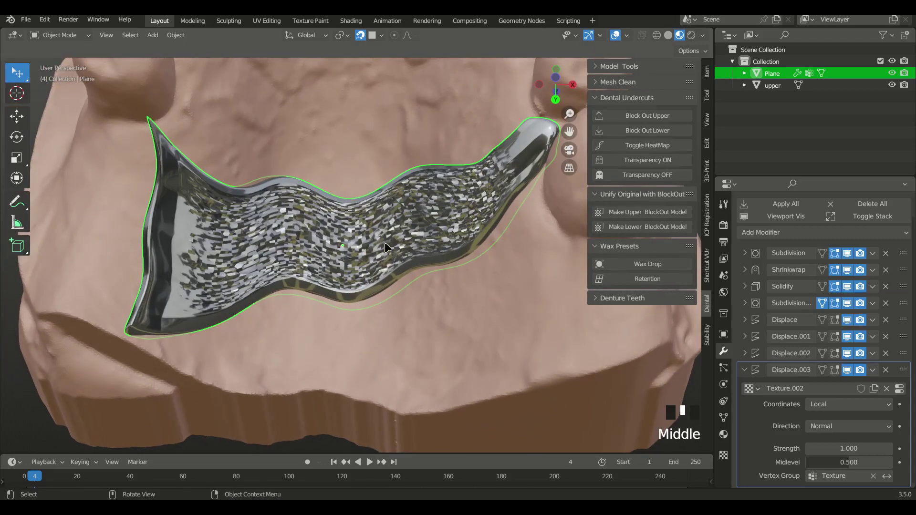
drag(856, 449, 817, 470)
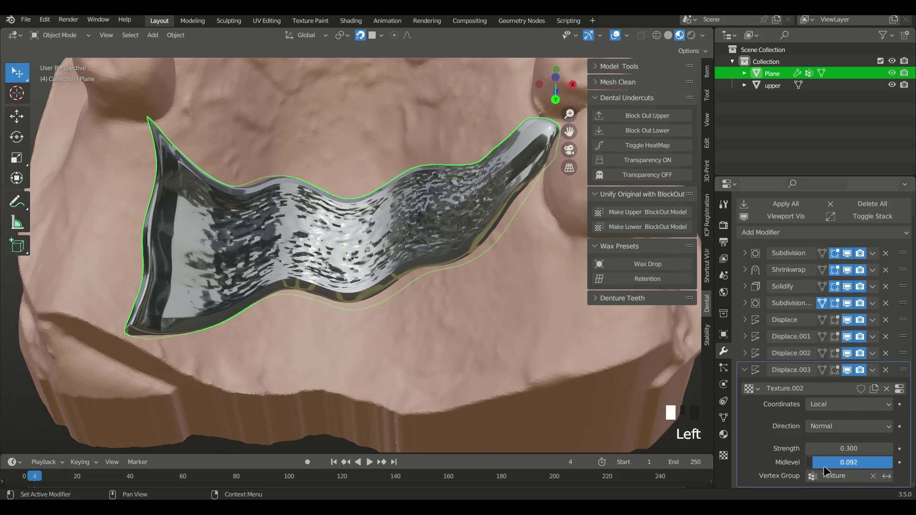
middle_drag(260, 377, 315, 369)
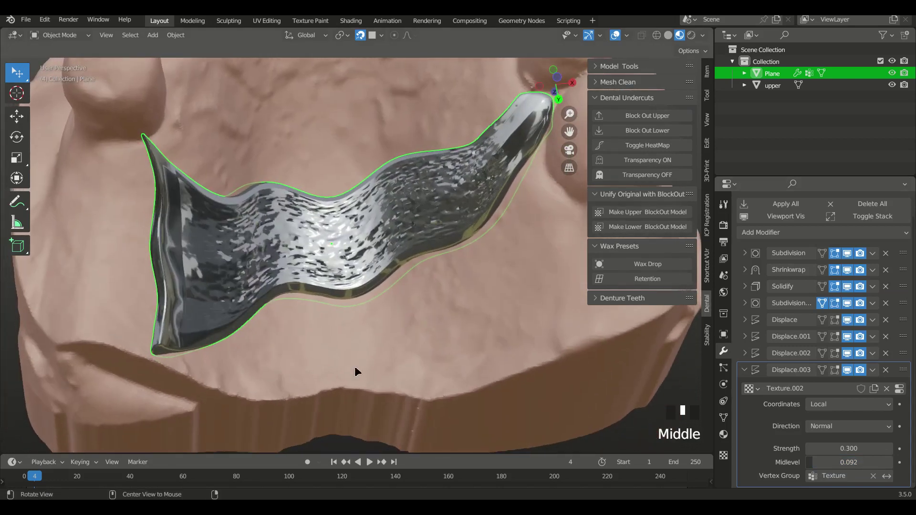
click(723, 455)
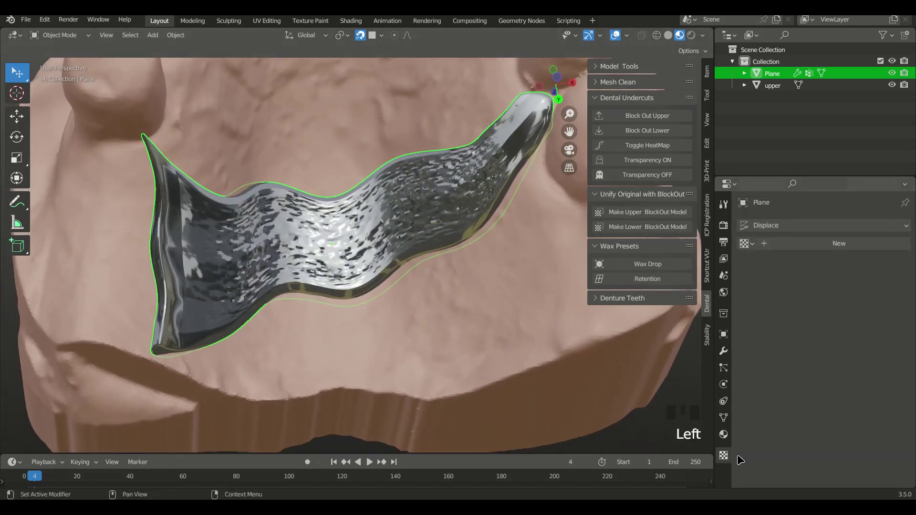
click(752, 244)
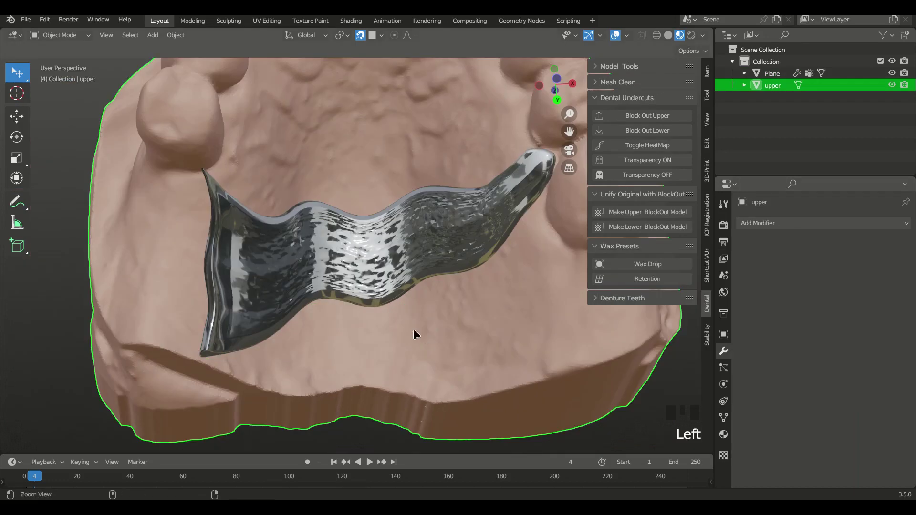
Step: Add a Retention wax preset and move it onto the ridge beside the strap's wide end, behind the last tooth
ctrl+middle_drag(413, 328, 586, 285)
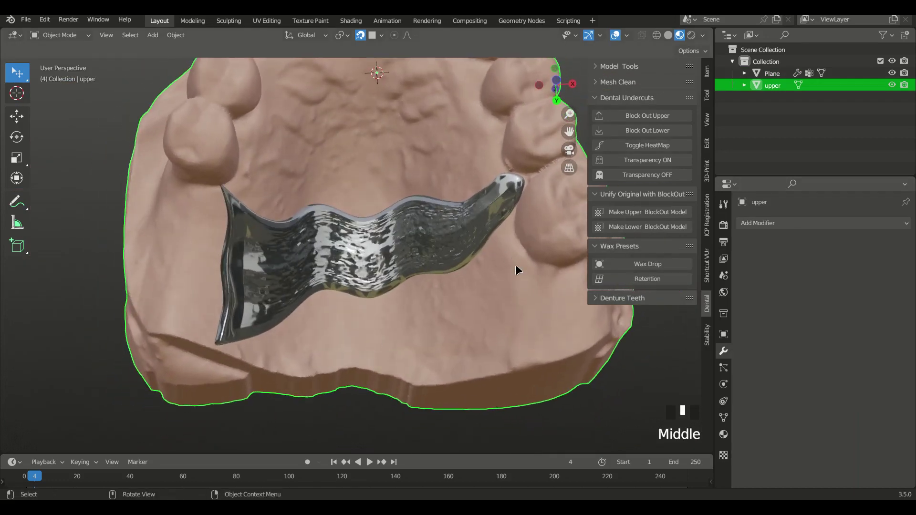
click(645, 279)
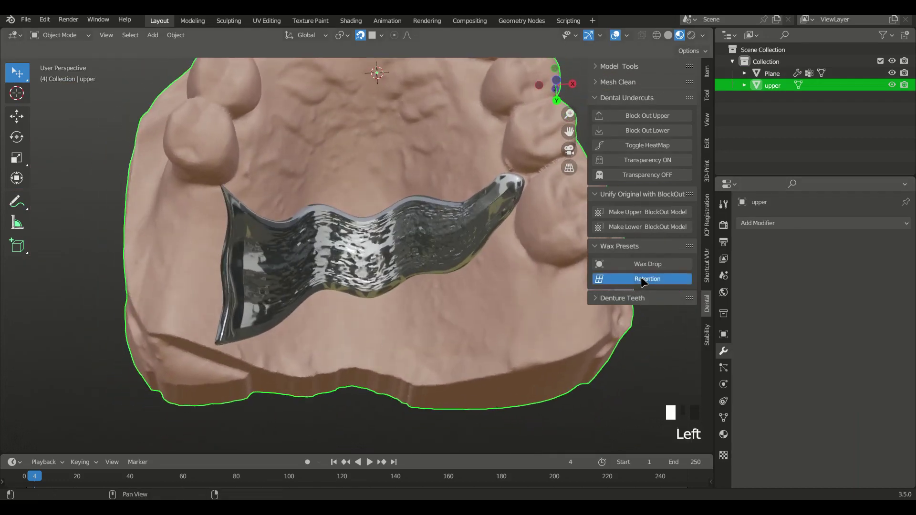
ctrl+middle_drag(411, 301, 363, 135)
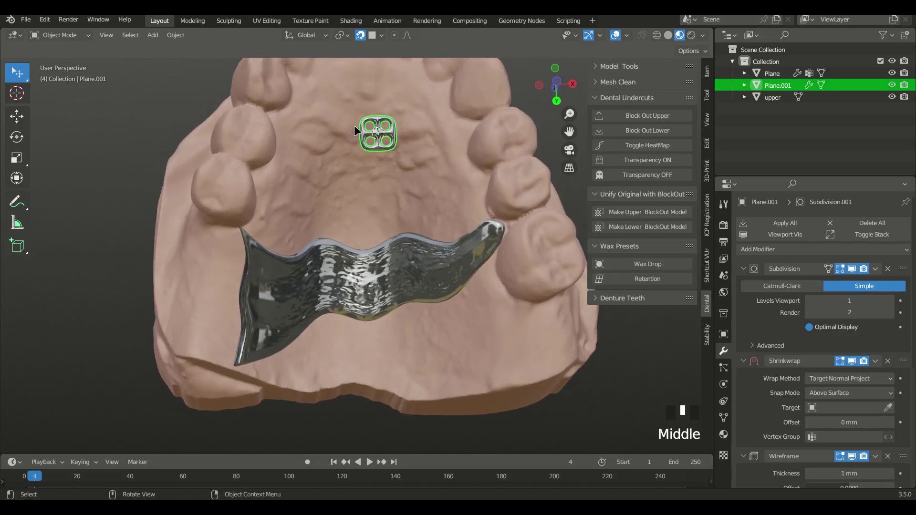
key(g)
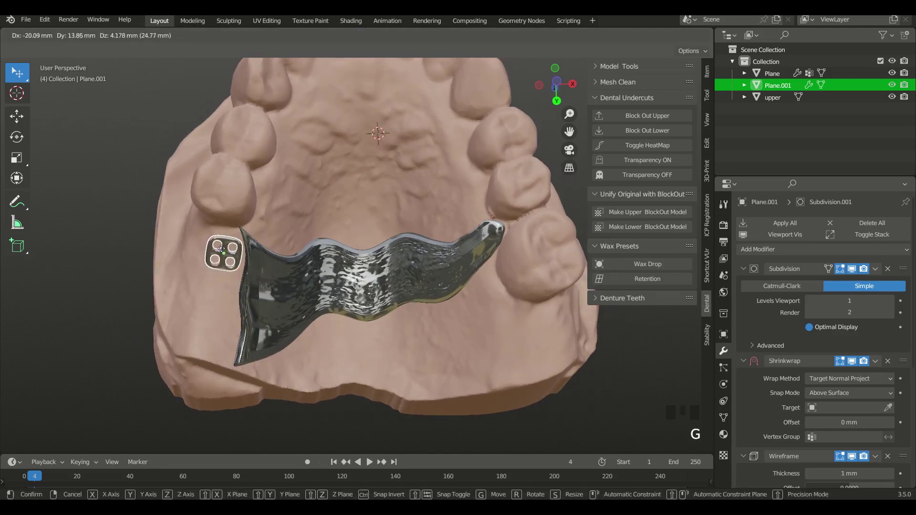
click(219, 254)
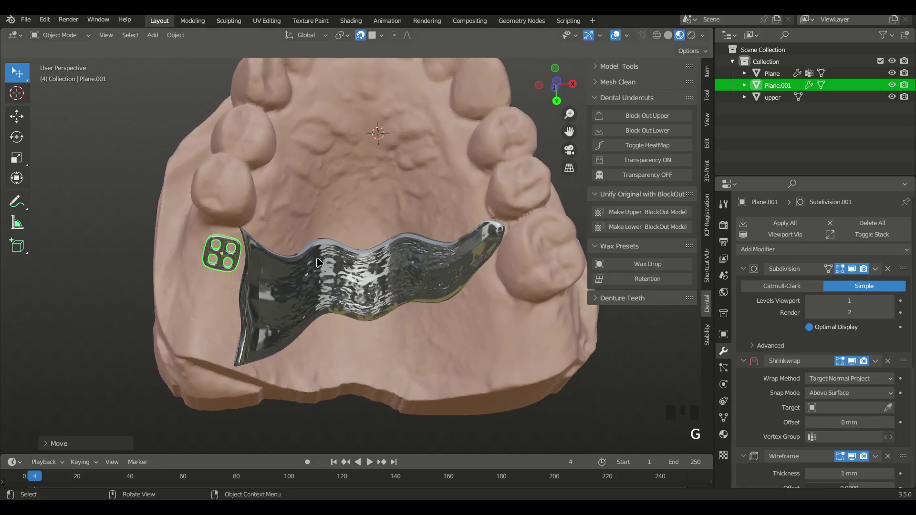
Step: Set the upper model as the retention mesh's Shrinkwrap target and inspect how it sits on the ridge
click(888, 408)
click(293, 222)
middle_drag(293, 222, 317, 294)
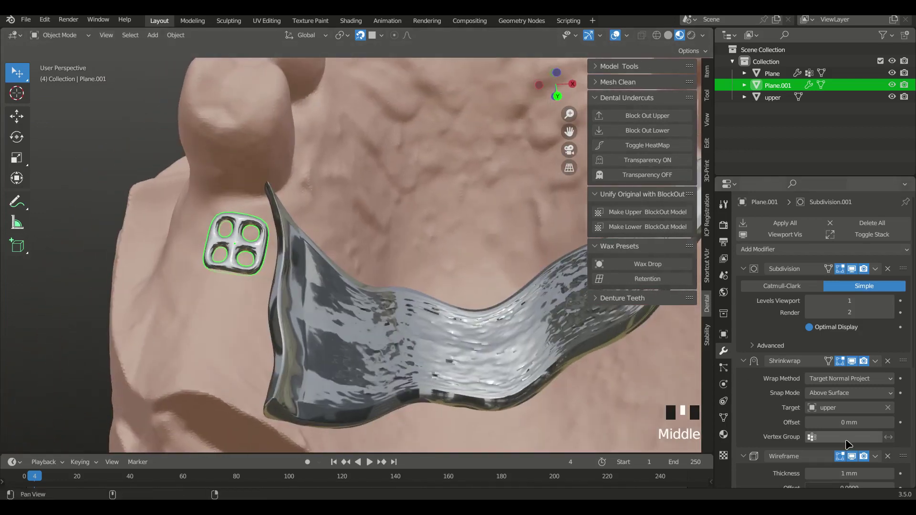
Step: Set the retention mesh's Wireframe thickness to 1.3 mm and its offset to 1, checking the mesh on the ridge
scroll(845, 315, down, 5)
scroll(845, 314, down, 2)
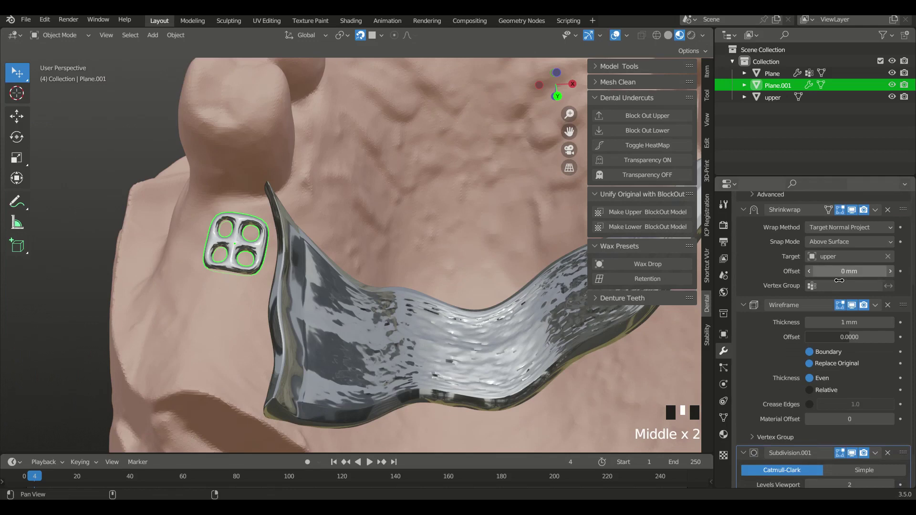
click(850, 323)
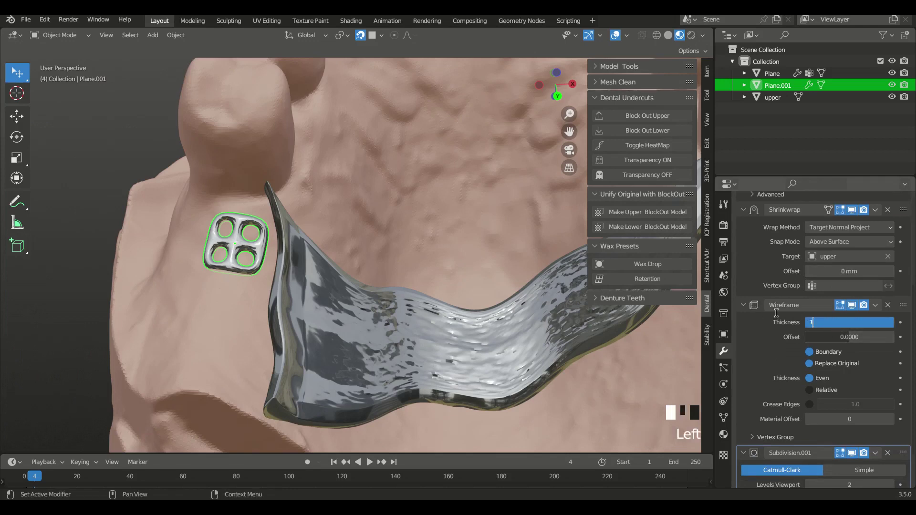
key(Return)
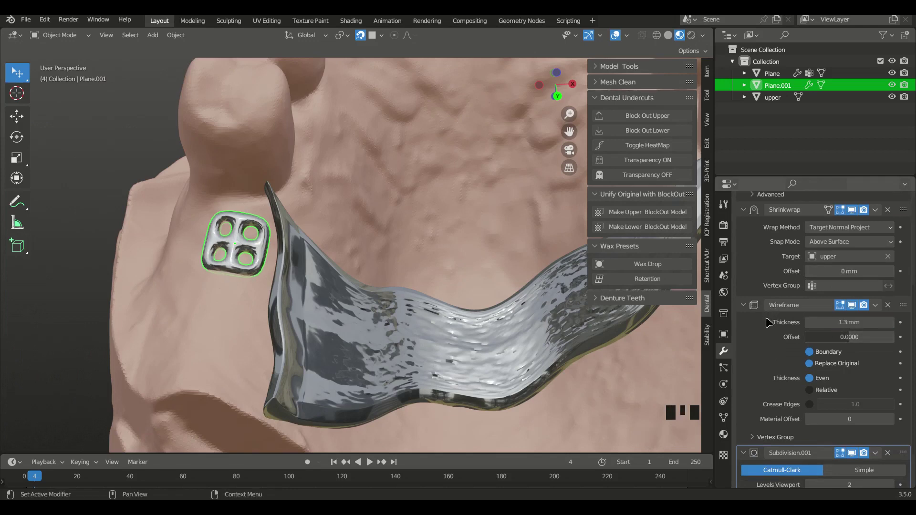
middle_drag(253, 342, 282, 343)
drag(838, 338, 893, 337)
middle_drag(466, 339, 287, 322)
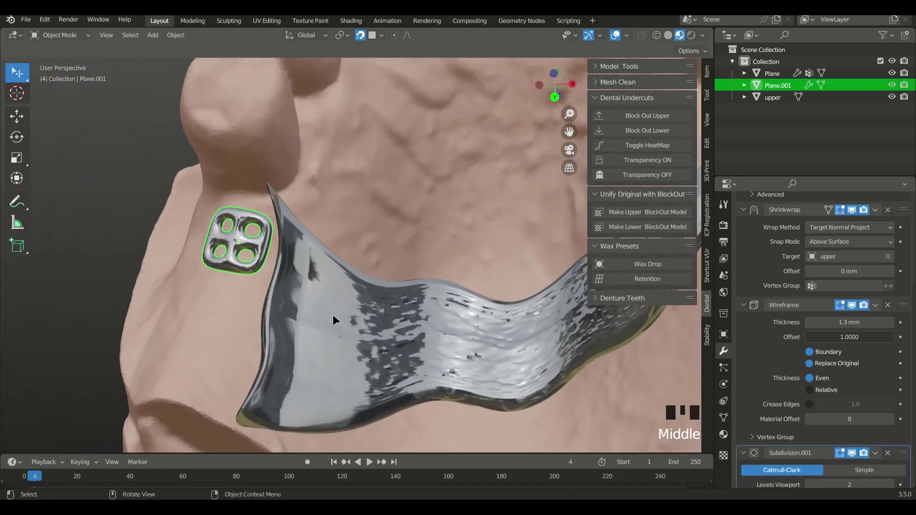
Step: Lift the retention mesh slightly off the ridge by setting its Shrinkwrap offset to 0.45 mm
middle_drag(802, 275, 811, 336)
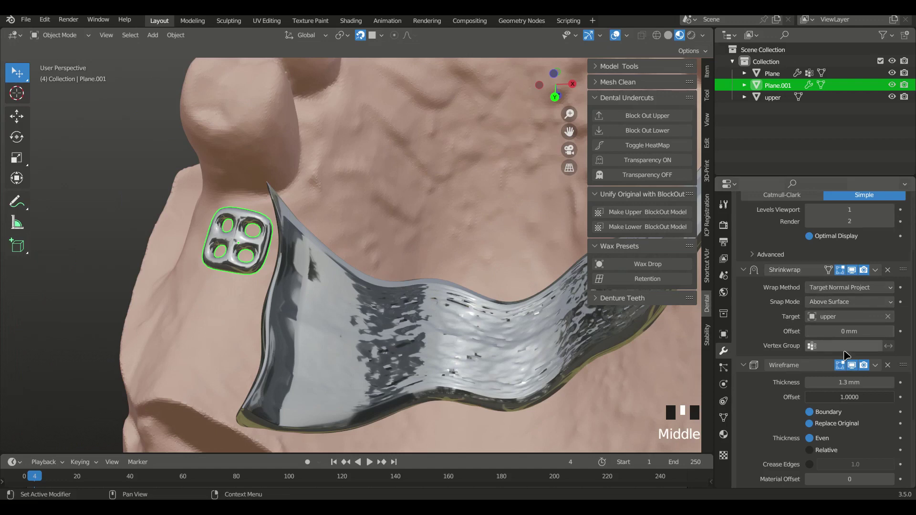
middle_drag(244, 326, 264, 253)
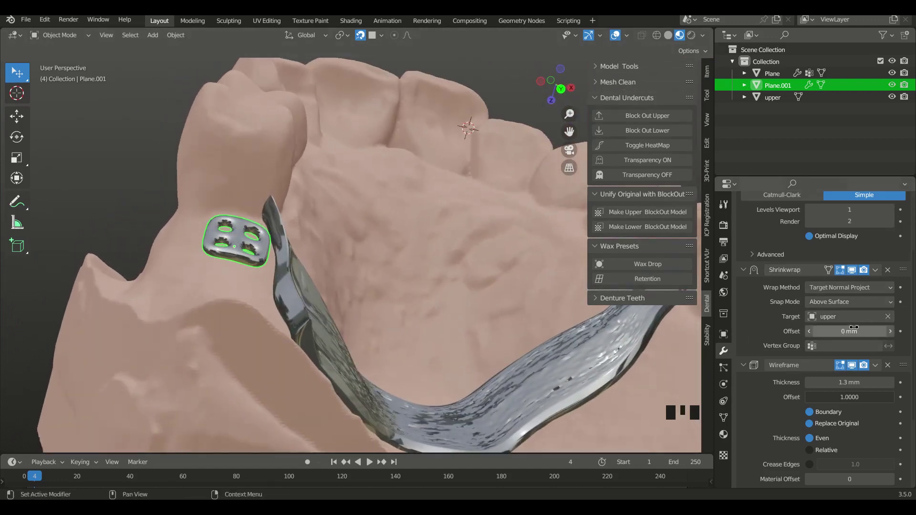
drag(848, 331, 864, 331)
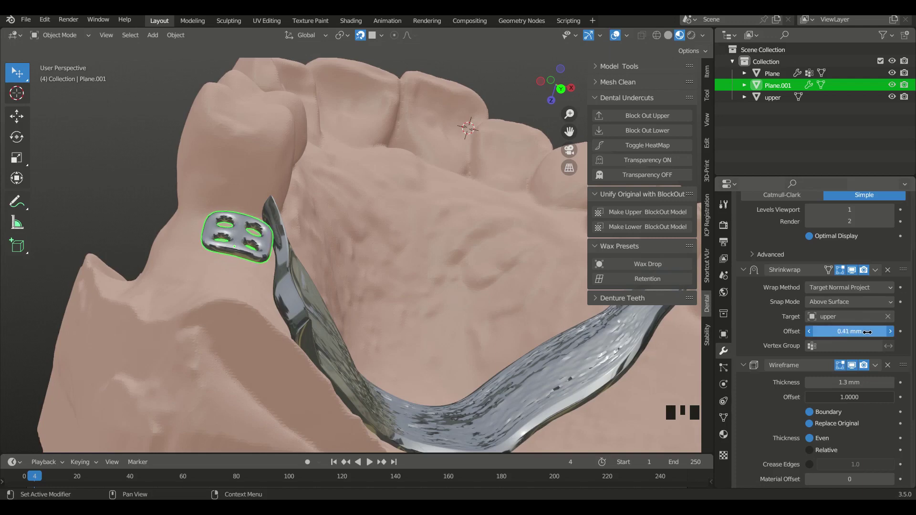
drag(869, 332, 864, 332)
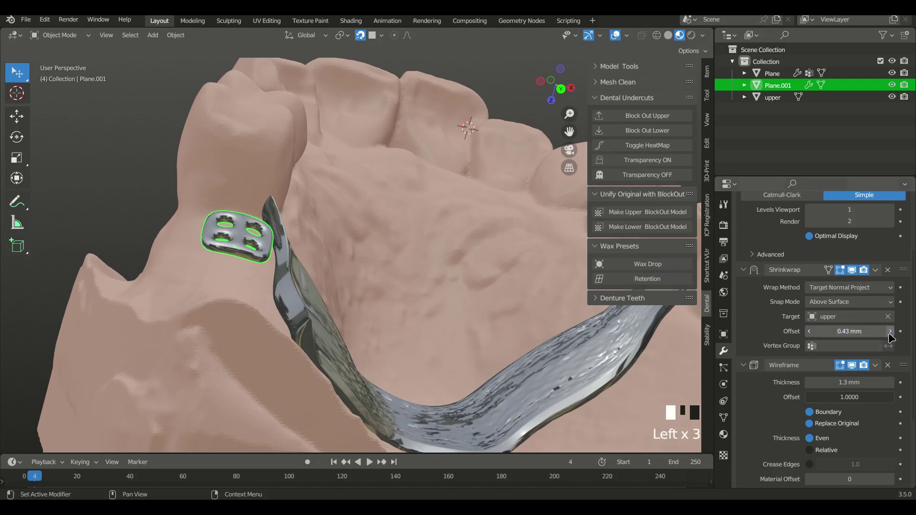
Step: Edit the retention mesh and reposition its corner vertices to widen it behind the last tooth and along the strap's side
middle_drag(305, 315, 235, 271)
middle_drag(160, 295, 385, 296)
key(Tab)
key(KP_5)
ctrl+middle_drag(319, 305, 292, 267)
middle_drag(292, 267, 272, 246)
click(258, 214)
middle_drag(259, 214, 273, 226)
drag(272, 214, 272, 192)
drag(264, 277, 282, 333)
ctrl+middle_drag(282, 329, 314, 295)
drag(244, 235, 242, 282)
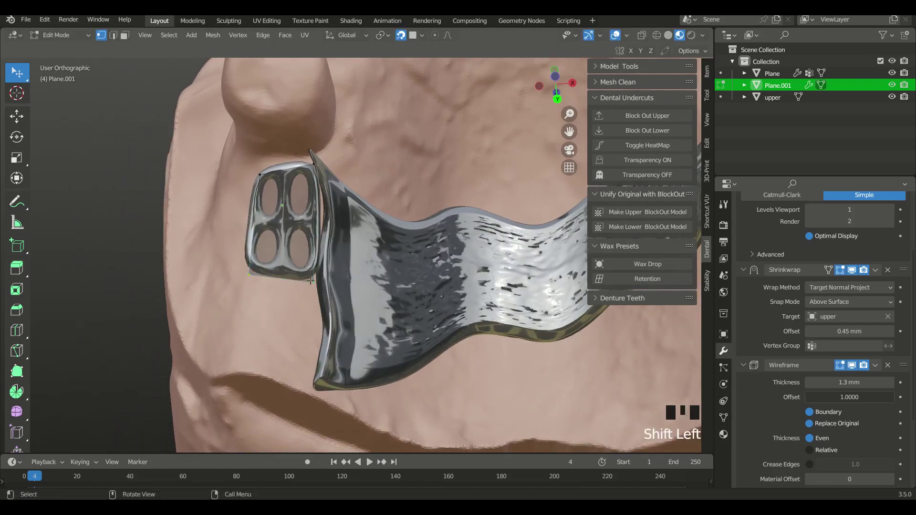
Step: Extrude the retention mesh's free rear edge to the strap's rear corner and adjust the new corner vertices
key(e)
click(311, 375)
middle_drag(313, 375, 306, 376)
drag(315, 382, 318, 380)
drag(249, 368, 252, 352)
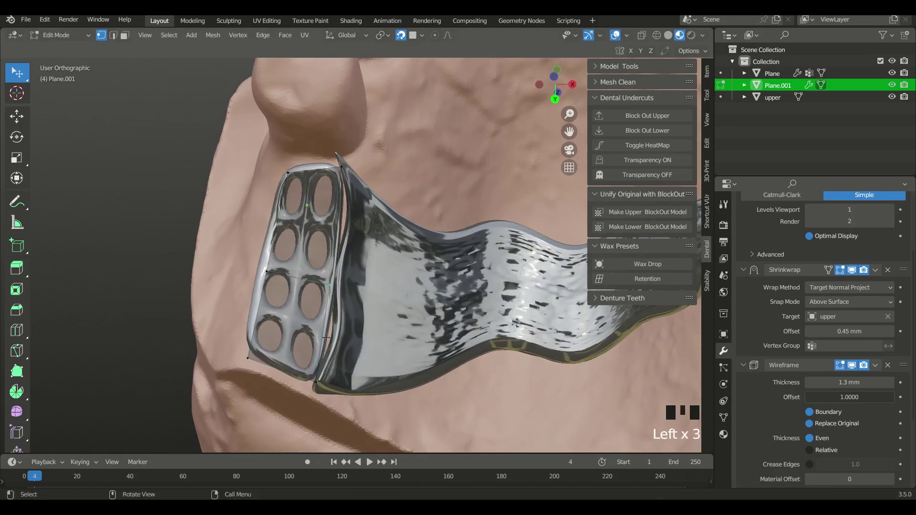
Step: Try to add a loop cut across the rear section of the retention mesh
click(333, 289)
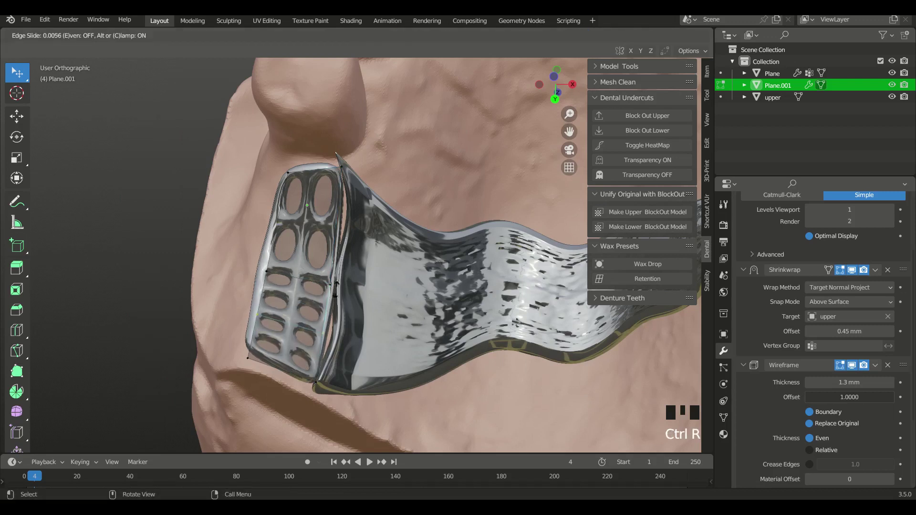
click(333, 296)
drag(326, 337, 337, 336)
key(ctrl+z)
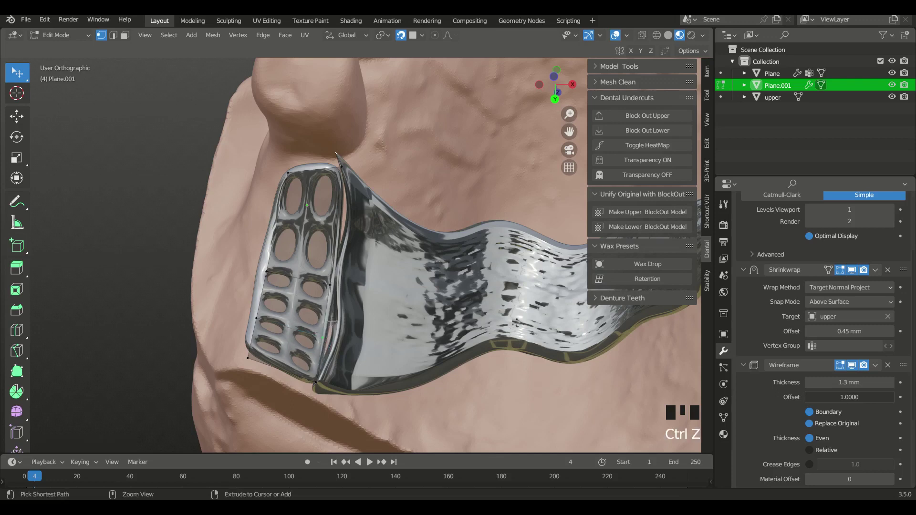
key(ctrl+z)
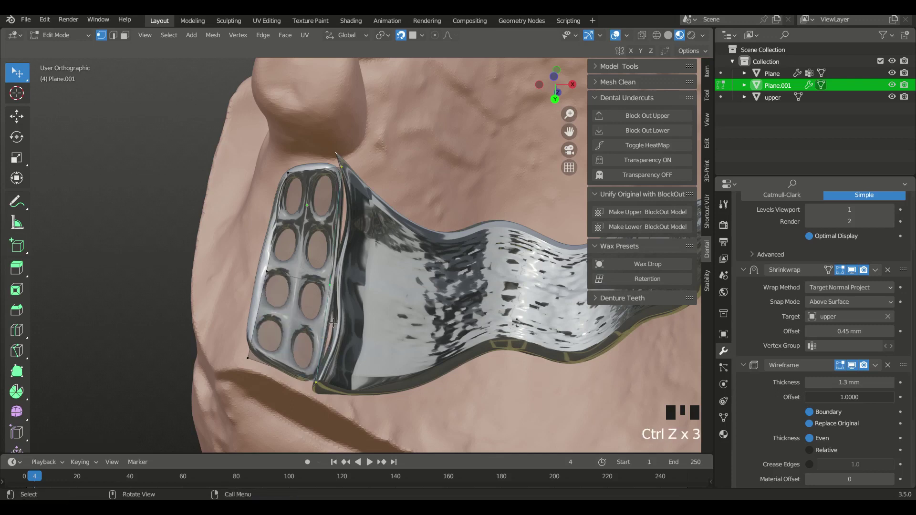
Step: Subdivide the retention mesh's strap-side edges and move the new vertices up against the strap's border
right_click(344, 230)
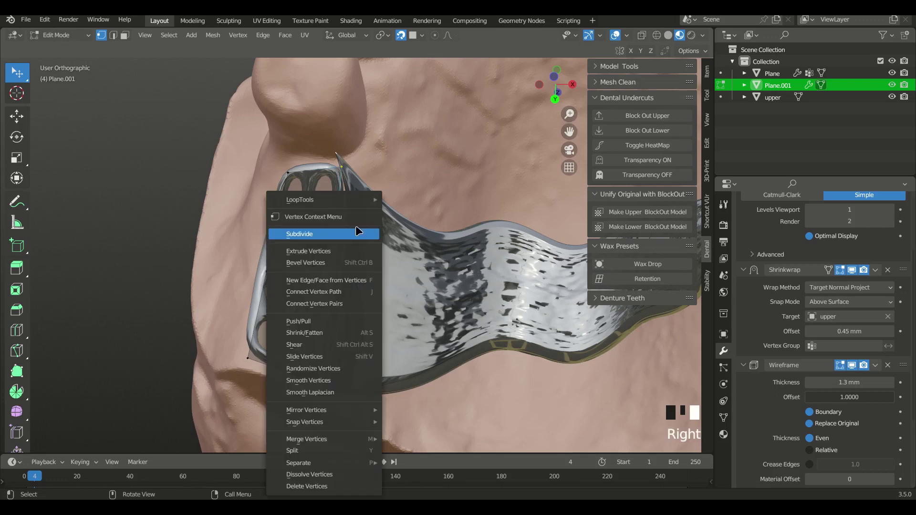
click(323, 234)
drag(344, 228, 357, 222)
drag(335, 327, 349, 326)
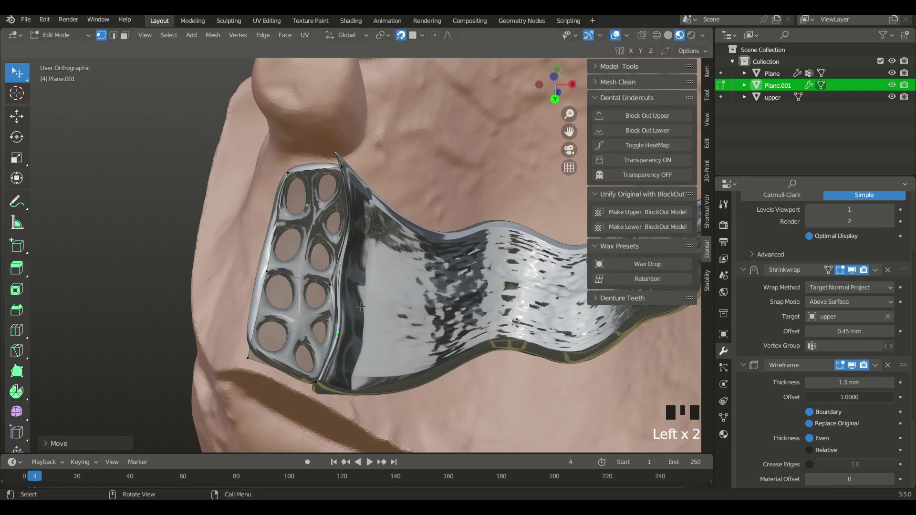
Step: Fine-tune the retention mesh's outer vertices so its shape follows the ridge beside the strap
ctrl+middle_drag(414, 298, 368, 284)
drag(286, 274, 285, 273)
mouse_move(330, 242)
ctrl+middle_down()
mouse_move(327, 234)
mouse_move(326, 245)
ctrl+middle_up()
drag(270, 340, 276, 338)
mouse_move(334, 296)
ctrl+middle_down()
mouse_move(439, 255)
mouse_move(429, 267)
mouse_move(321, 299)
ctrl+middle_up()
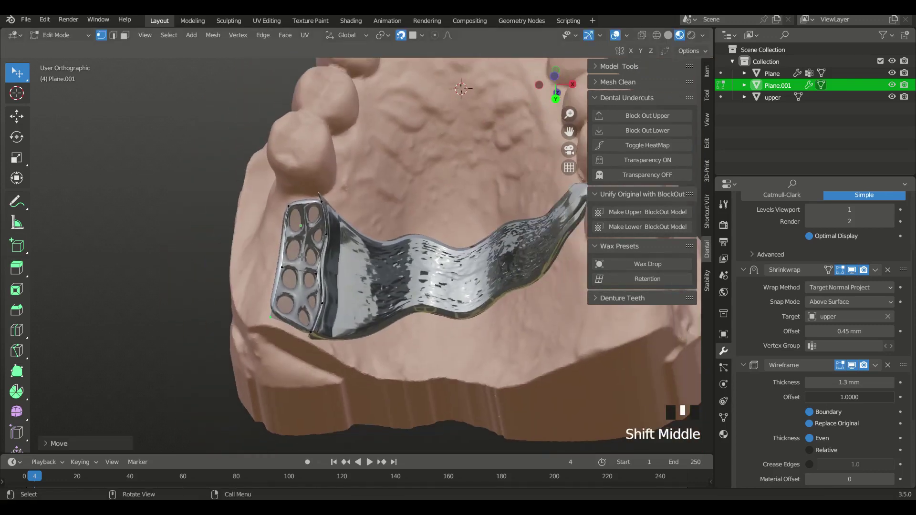
Step: Try other Subdivision viewport levels on the retention mesh, including 0, and return the level to 1
middle_drag(773, 262, 817, 276)
click(809, 275)
ctrl+middle_drag(391, 286, 417, 297)
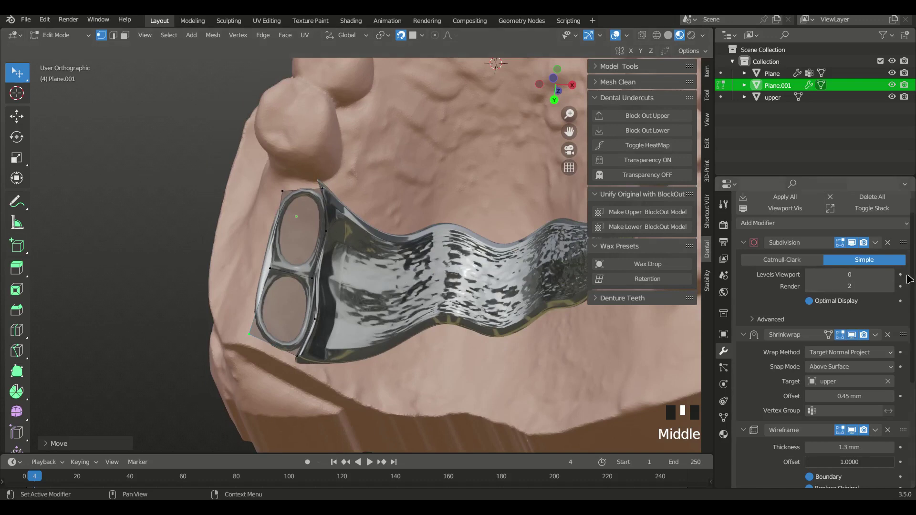
click(890, 276)
middle_drag(400, 320, 429, 263)
click(809, 274)
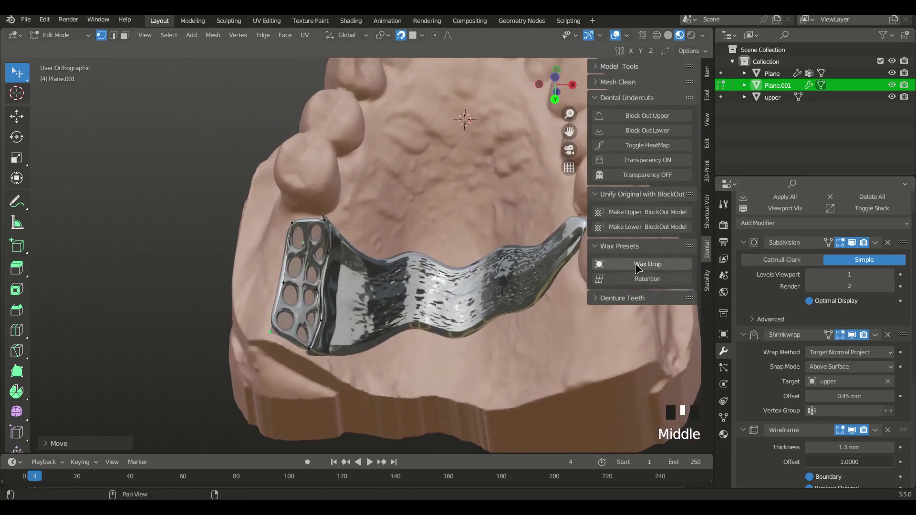
Step: Add a Wax Drop preset and move it onto the back of the last tooth above the retention mesh
key(Tab)
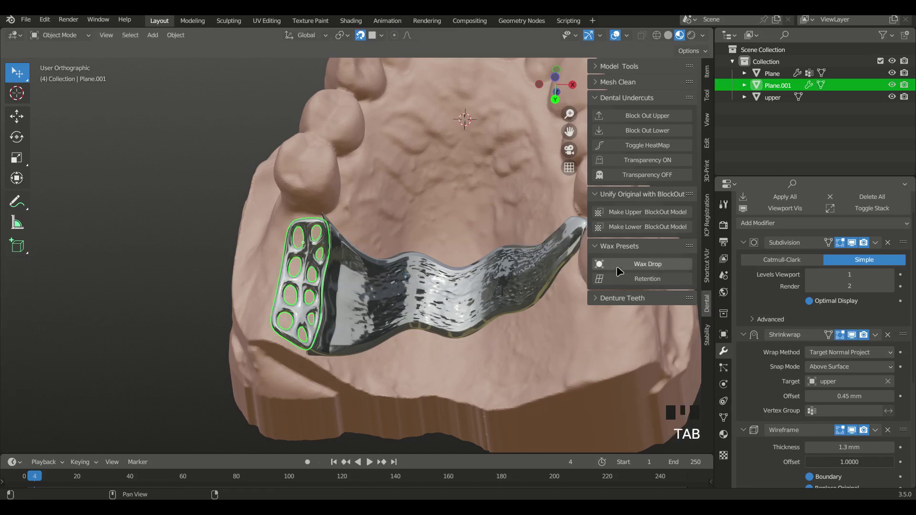
click(625, 265)
scroll(467, 185, down, 3)
shift+middle_drag(468, 184, 419, 195)
key(g)
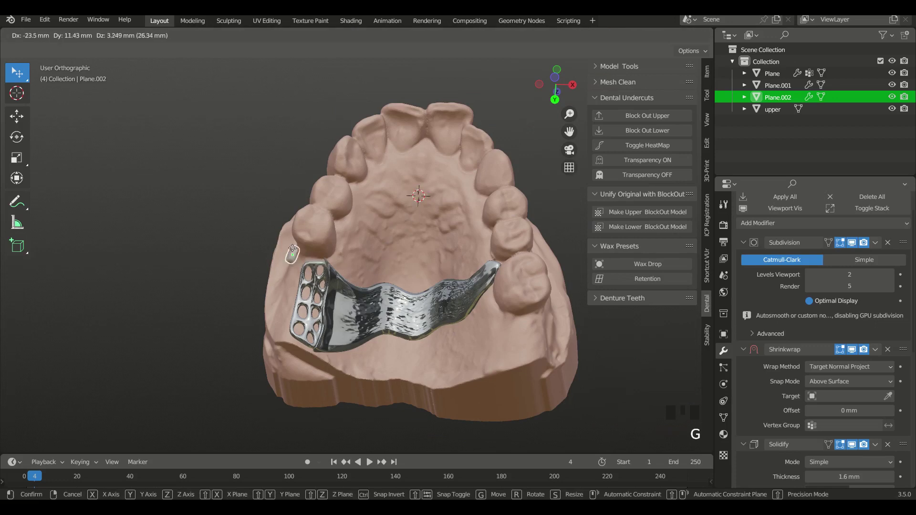
click(315, 249)
middle_drag(350, 323, 320, 242)
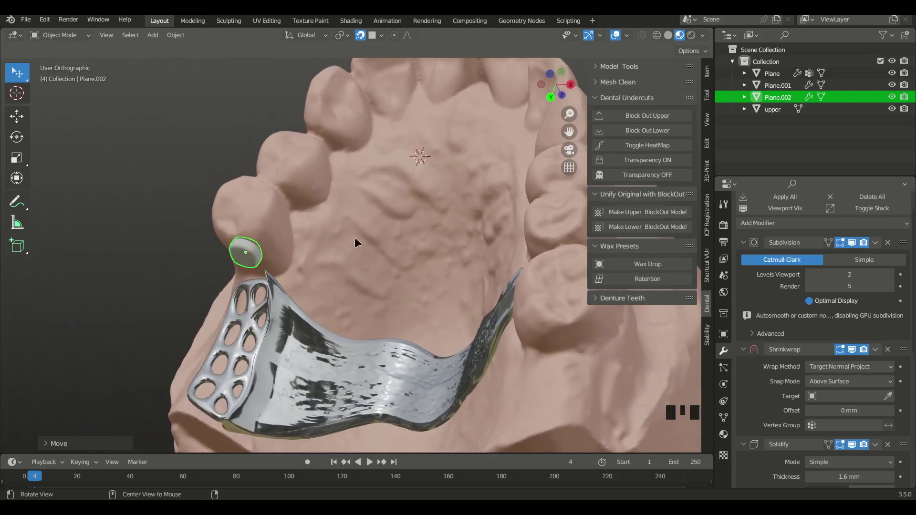
Step: Extrude the wax drop's edge around the palatal side of the last tooth and reposition the band's vertices against it
middle_drag(332, 292, 304, 262)
key(Tab)
key(e)
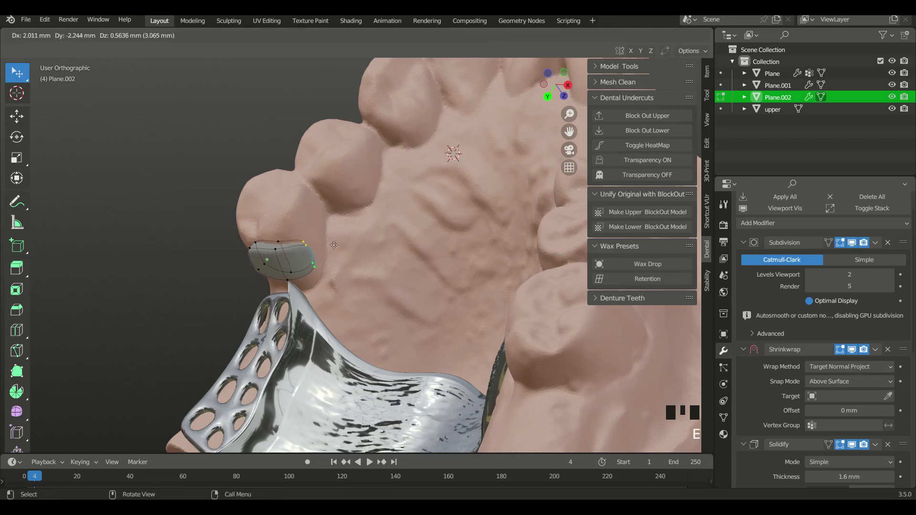
click(327, 242)
key(e)
key(KP_5)
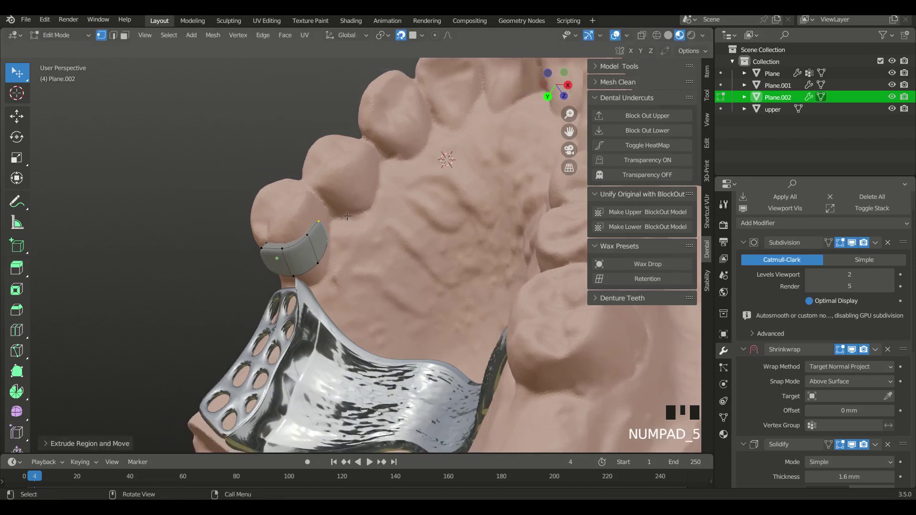
middle_drag(346, 216, 408, 312)
drag(281, 245, 240, 258)
drag(308, 234, 309, 240)
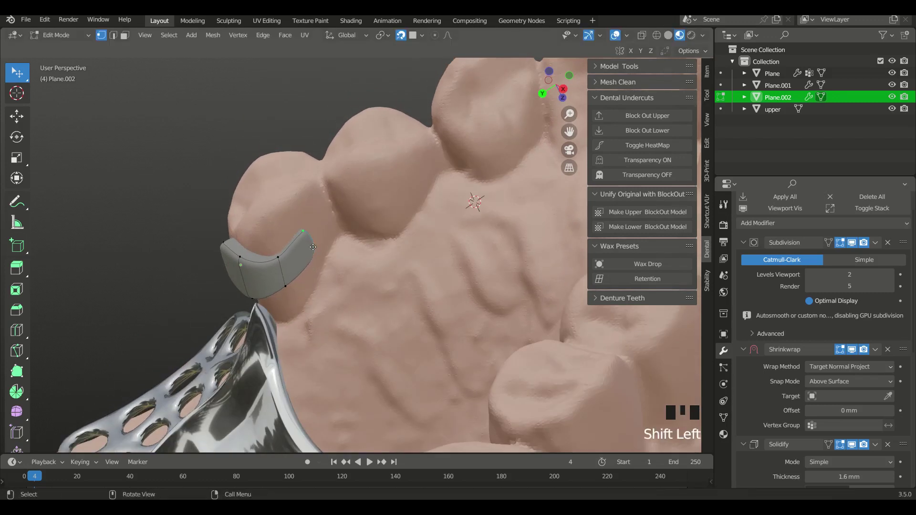
Step: Extrude another segment of the palatal clasp arm and adjust its vertices to follow the tooth's contour
key(e)
click(322, 225)
drag(312, 212, 319, 212)
drag(325, 246, 324, 244)
drag(286, 285, 295, 289)
middle_drag(295, 290, 265, 295)
drag(265, 295, 261, 272)
Step: Extrude the wax band's opposite end across the back of the last tooth toward its cheek side
click(289, 272)
middle_drag(288, 272, 312, 262)
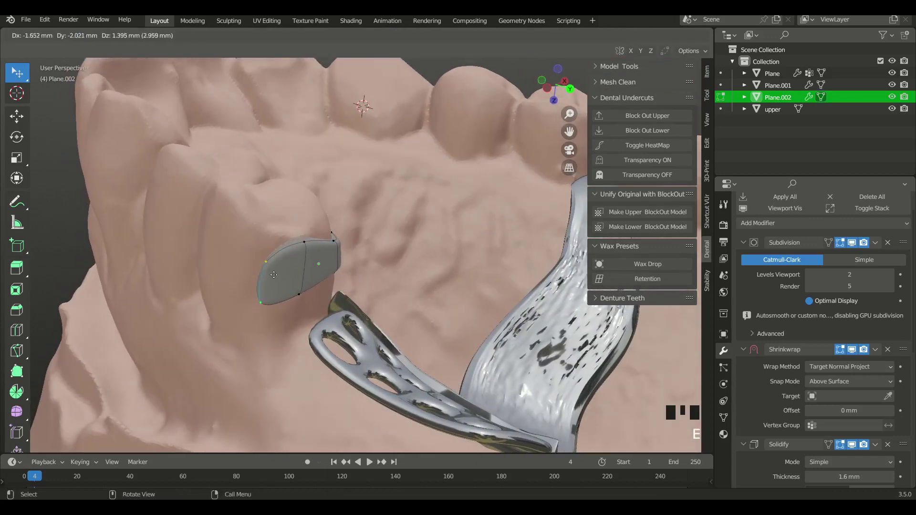
click(276, 272)
drag(298, 251, 294, 271)
middle_drag(284, 282, 280, 280)
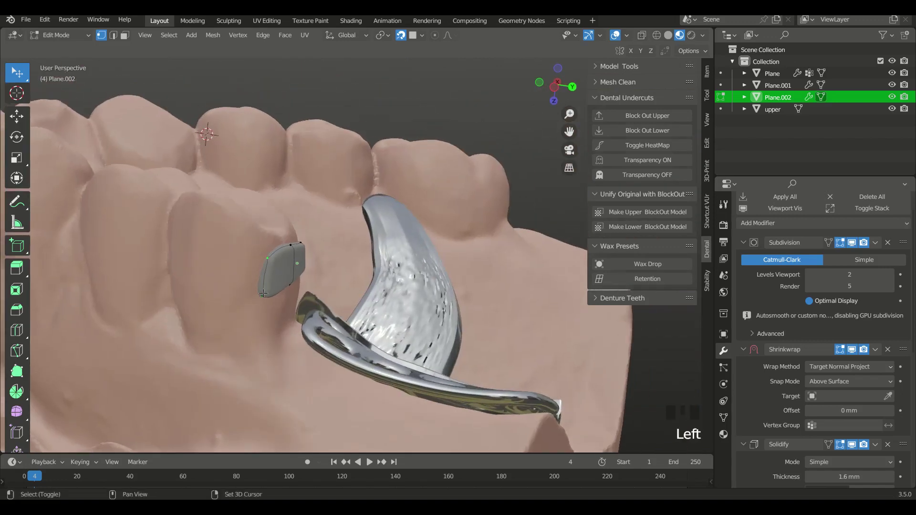
key(e)
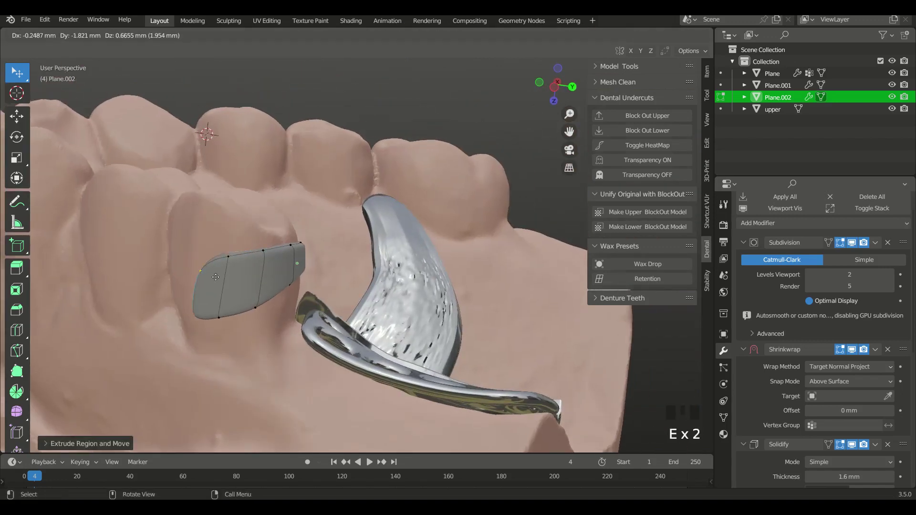
drag(236, 260, 227, 285)
Step: Reposition the vertices of the cheek-side clasp arm to narrow it and curve it around the tooth
middle_drag(281, 334, 368, 316)
drag(185, 282, 184, 300)
middle_drag(282, 308, 224, 307)
ctrl+middle_drag(225, 307, 224, 270)
shift+middle_drag(224, 269, 268, 290)
drag(273, 288, 265, 269)
middle_drag(239, 307, 297, 306)
shift+middle_drag(296, 306, 267, 312)
drag(244, 354, 212, 323)
drag(238, 300, 235, 311)
drag(281, 299, 278, 314)
drag(238, 306, 238, 307)
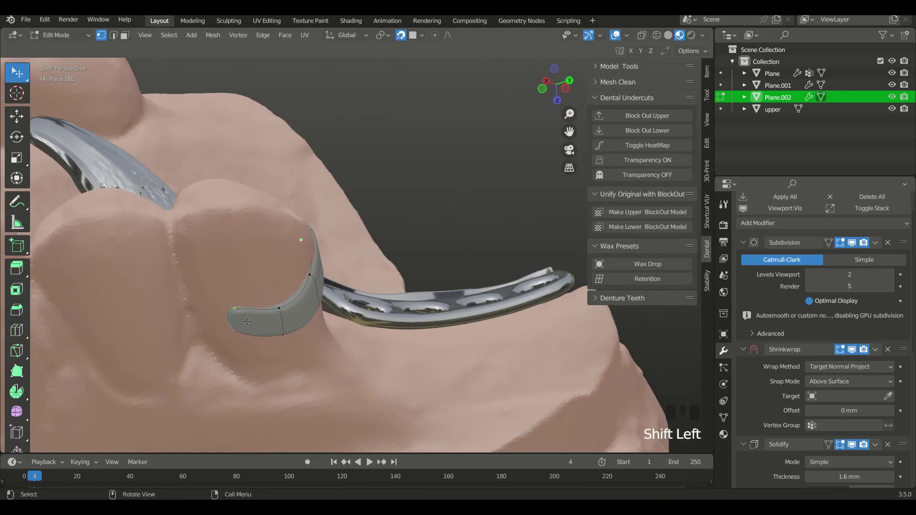
Step: Extrude a tip segment on the cheek-side clasp arm and adjust its end vertices
key(e)
click(222, 297)
drag(224, 299, 230, 306)
Step: Add a loop cut through the middle of the clasp band behind the tooth and reposition the neighbouring upper vertices
middle_drag(230, 305, 337, 306)
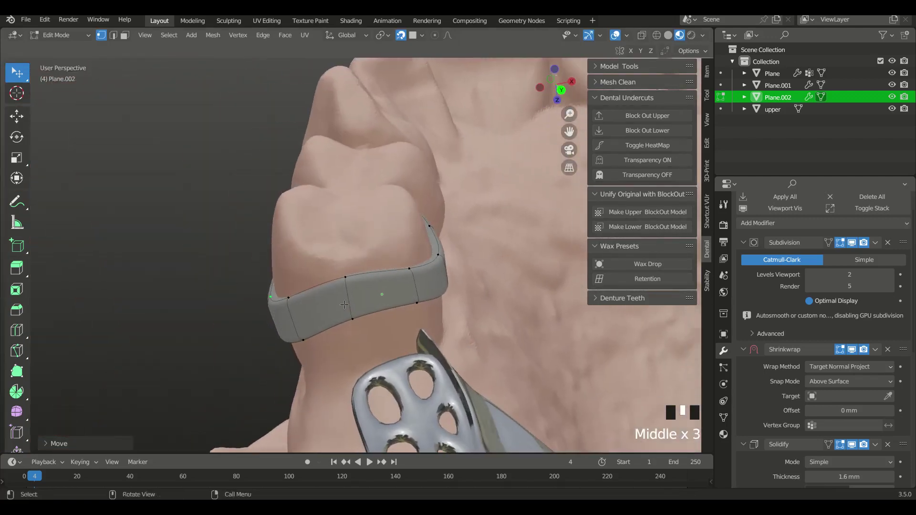
click(388, 285)
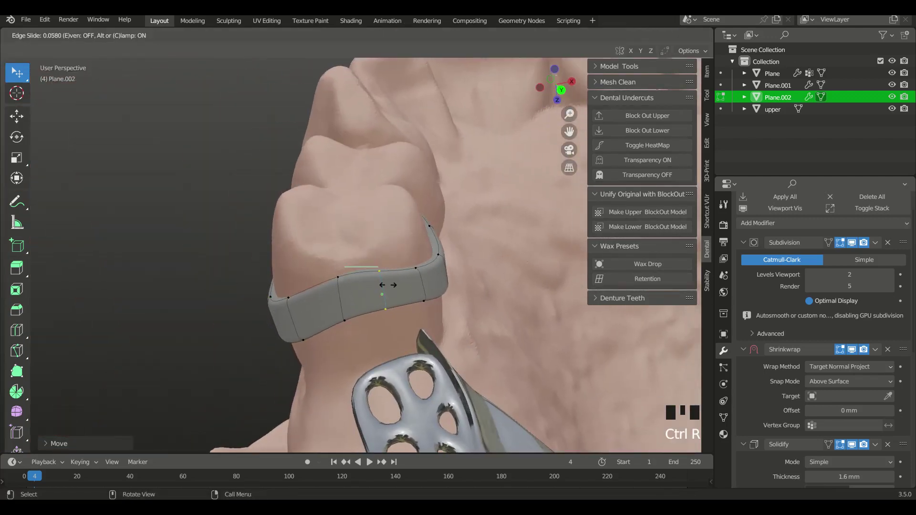
click(340, 280)
ctrl+middle_drag(344, 281, 379, 271)
drag(380, 271, 377, 263)
Step: Extrude the band's upper middle edge twice onto the tooth's chewing surface to form an occlusal rest
middle_drag(377, 264, 388, 292)
key(e)
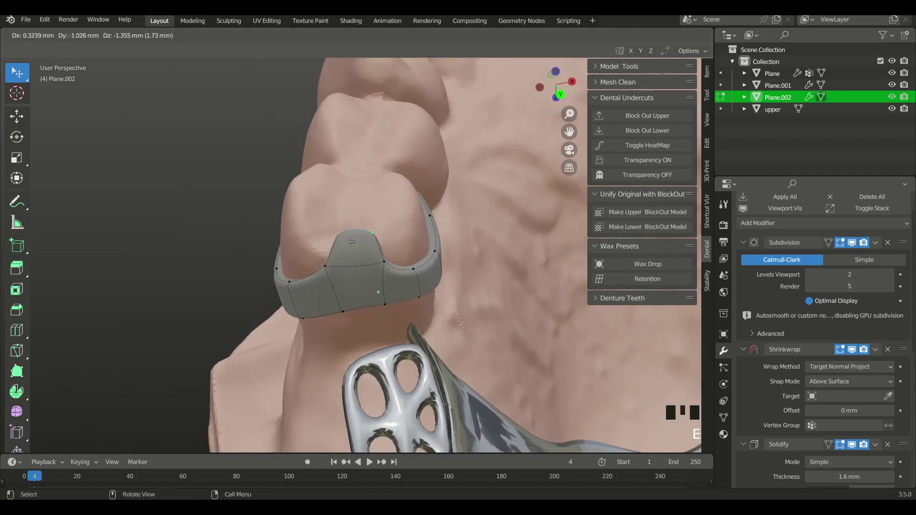
click(340, 238)
key(e)
drag(329, 236, 322, 237)
Step: Reposition the vertices at the base of the occlusal rest and along the band's lower middle edge
drag(324, 268, 317, 271)
drag(383, 264, 384, 263)
ctrl+middle_drag(376, 273, 355, 276)
click(353, 275)
drag(352, 276, 353, 276)
ctrl+middle_drag(354, 276, 397, 265)
drag(397, 264, 400, 264)
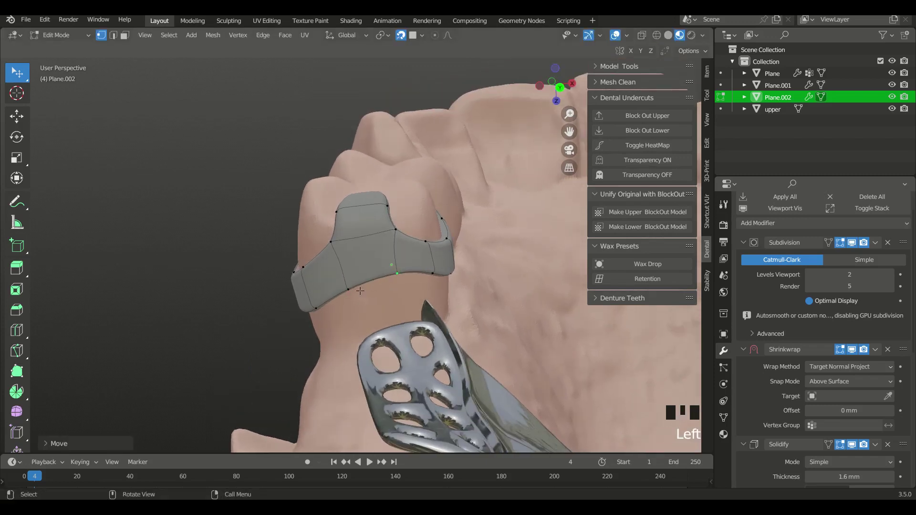
Step: Extrude the band's lower middle edge twice down to the retention mesh to form a connector, and adjust its end
key(e)
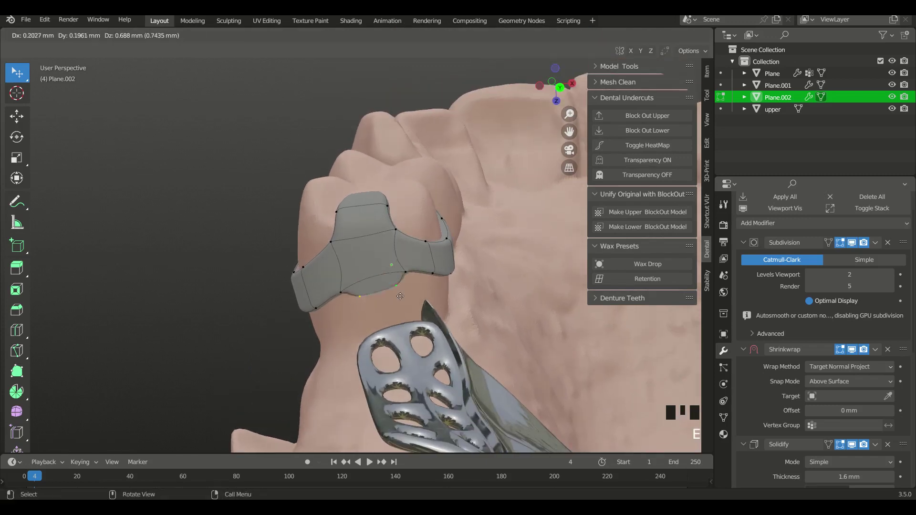
click(403, 302)
key(e)
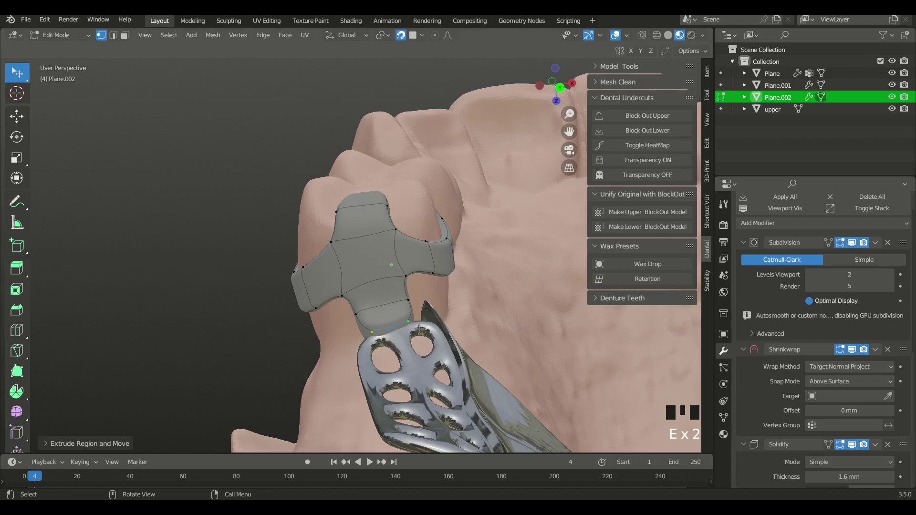
middle_drag(420, 328, 419, 319)
drag(419, 319, 346, 334)
Step: Fatten the clasp outward by about 0.66 mm at the edge where the occlusal rest meets the band
ctrl+middle_drag(347, 334, 342, 251)
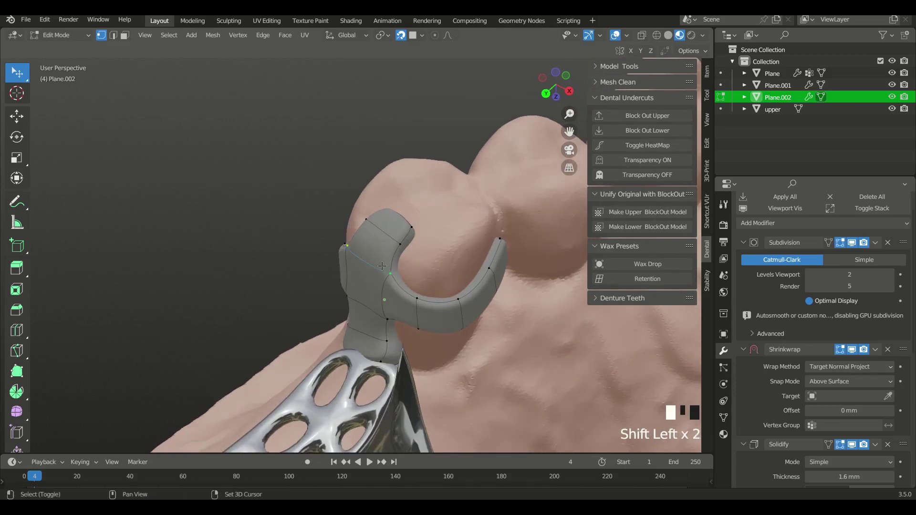
key(alt+s)
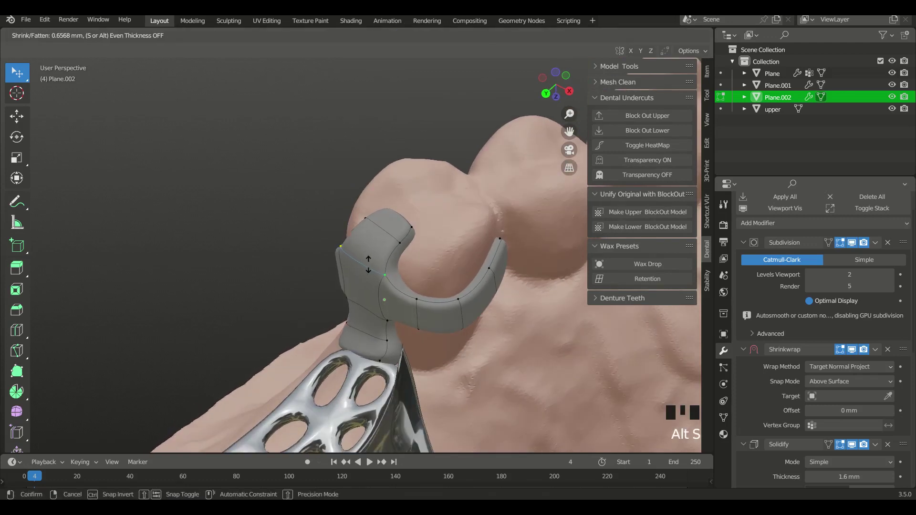
click(366, 264)
Step: Move the vertices of the palatal clasp arm to taper it and refine its curve around the tooth
middle_drag(366, 264, 429, 260)
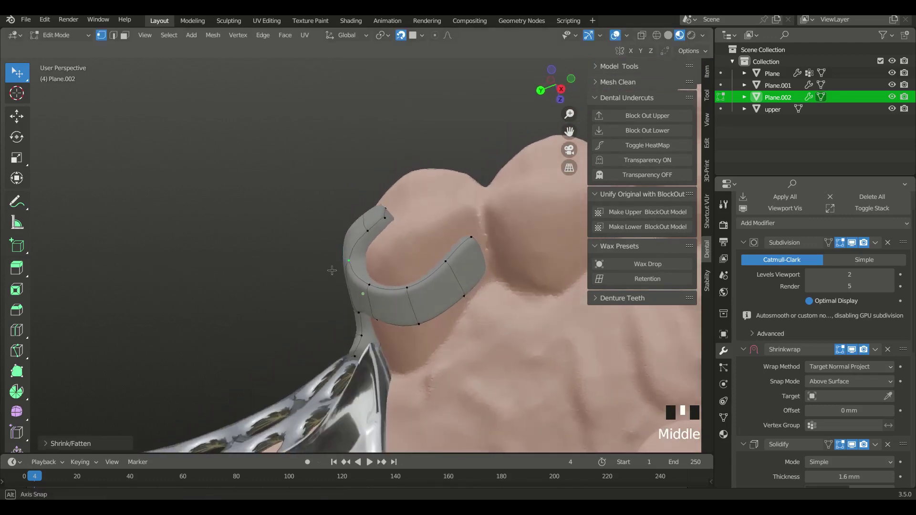
click(445, 259)
click(465, 296)
click(465, 296)
click(466, 296)
click(426, 321)
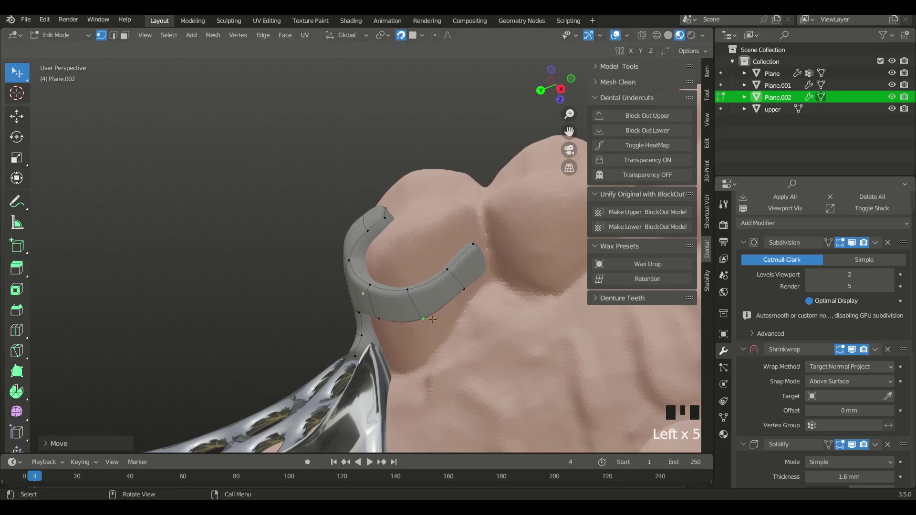
mouse_move(490, 269)
middle_down()
mouse_move(470, 262)
mouse_move(483, 268)
middle_up()
drag(483, 268, 484, 269)
middle_drag(483, 270, 461, 297)
drag(463, 310, 463, 311)
ctrl+middle_drag(463, 310, 378, 245)
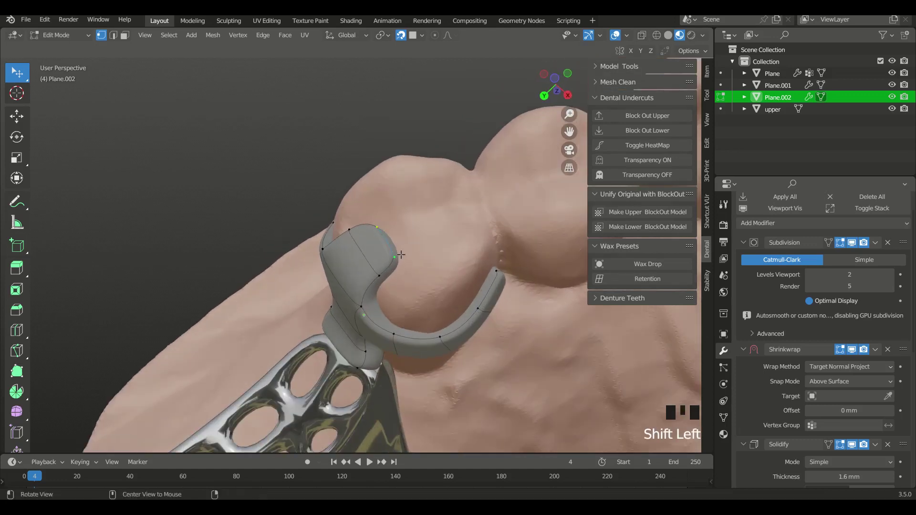
Step: Shrink/Fatten the vertices at the occlusal rest's tip by about -0.63 mm, and adjust the pair of vertices behind them the same way
key(alt+s)
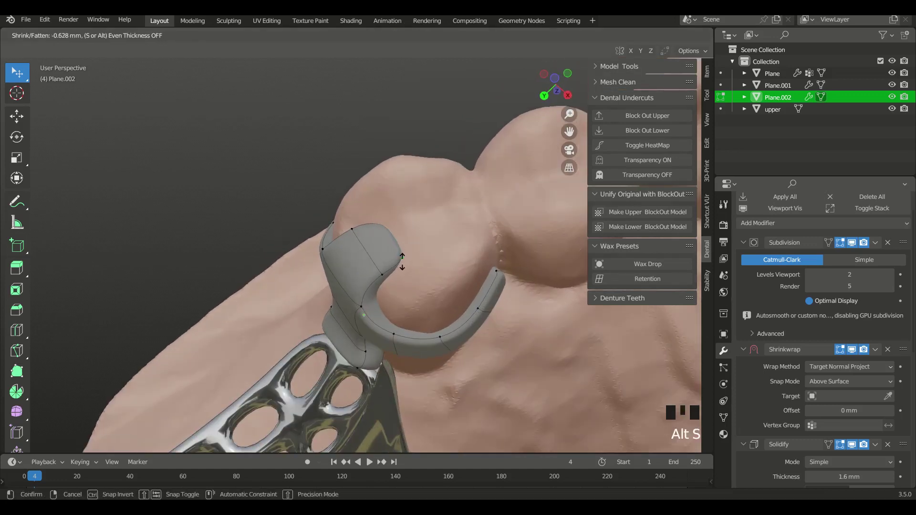
click(402, 261)
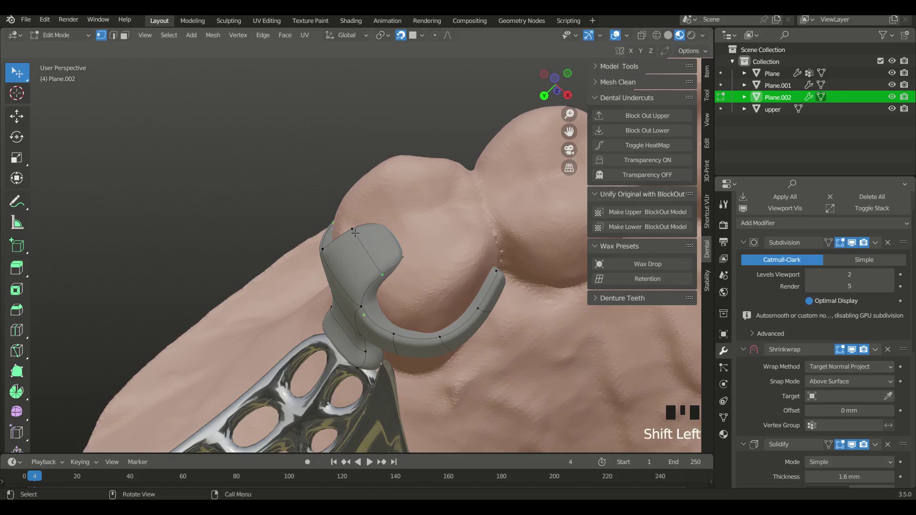
key(alt+s)
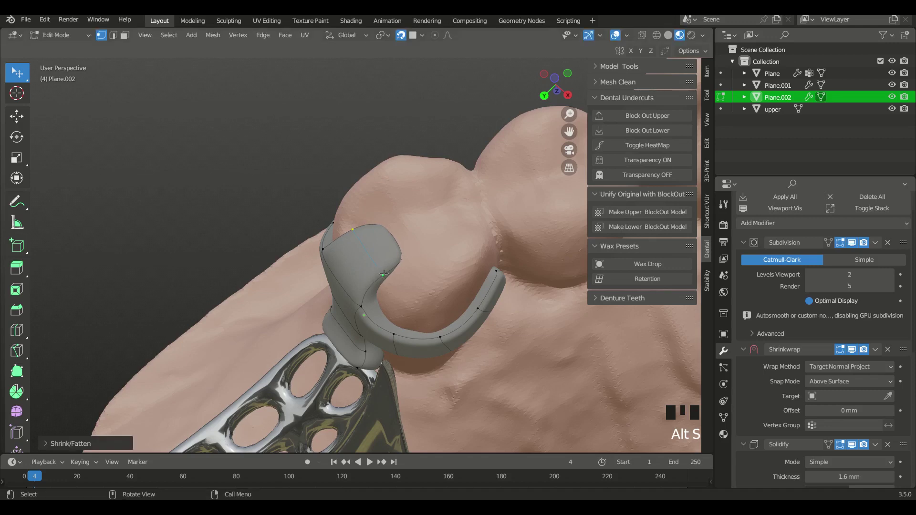
Step: Reveal the clasp's hidden vertices in wireframe shading, reposition them around the tooth, and restore the shaded display
middle_drag(428, 311, 363, 372)
ctrl+middle_drag(362, 372, 303, 281)
click(344, 319)
key(shift+z)
key(g)
middle_drag(322, 327, 332, 293)
drag(332, 293, 333, 291)
click(322, 303)
middle_drag(314, 303, 316, 368)
drag(316, 368, 317, 387)
drag(317, 387, 319, 383)
key(shift+z)
middle_drag(319, 376, 328, 305)
Step: Reposition several vertices along the clasp's band and arm to even out their curve around the tooth
shift+middle_drag(328, 305, 382, 223)
drag(358, 280, 359, 285)
middle_drag(360, 288, 393, 328)
drag(392, 329, 393, 323)
middle_drag(394, 323, 432, 330)
drag(434, 335, 434, 324)
drag(448, 288, 450, 275)
drag(432, 330, 443, 318)
drag(447, 286, 452, 278)
click(446, 304)
Step: Set upper as the clasp's Shrinkwrap target and set its Solidify thickness to 2.3 mm
middle_drag(446, 304, 334, 305)
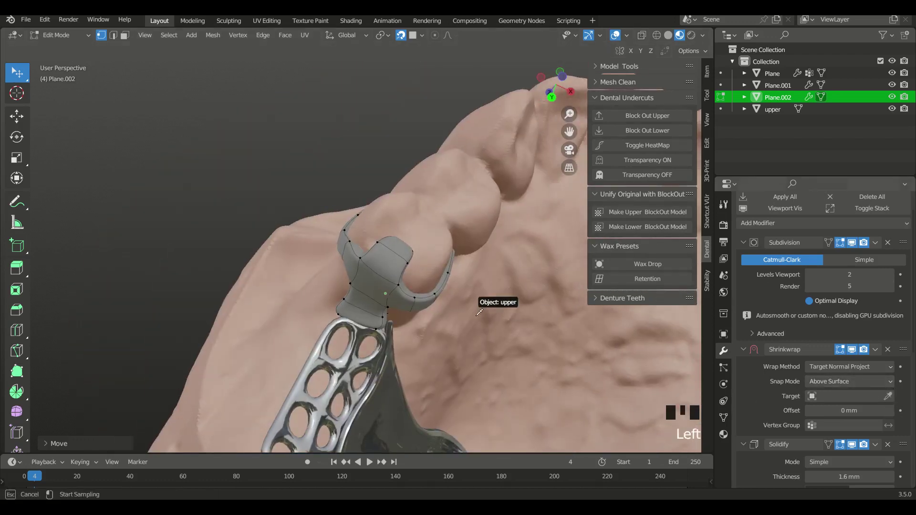
middle_drag(451, 363, 405, 284)
middle_drag(852, 437, 849, 346)
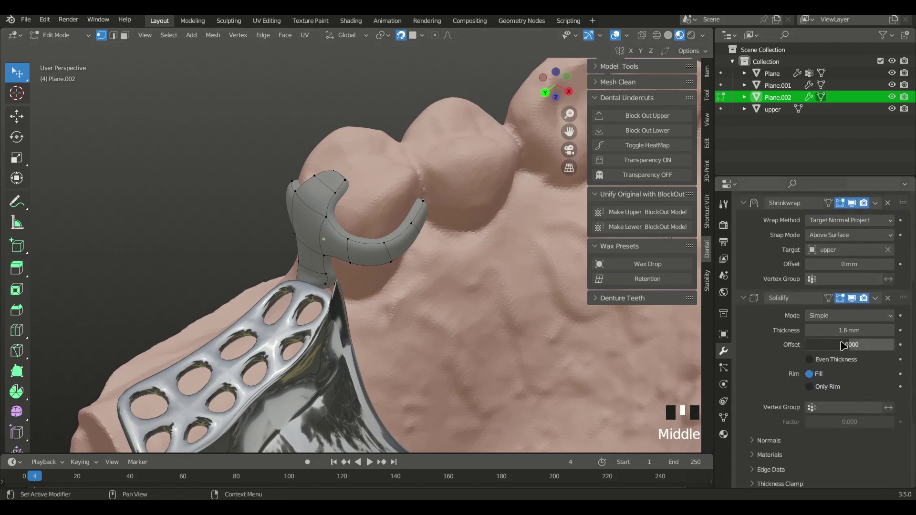
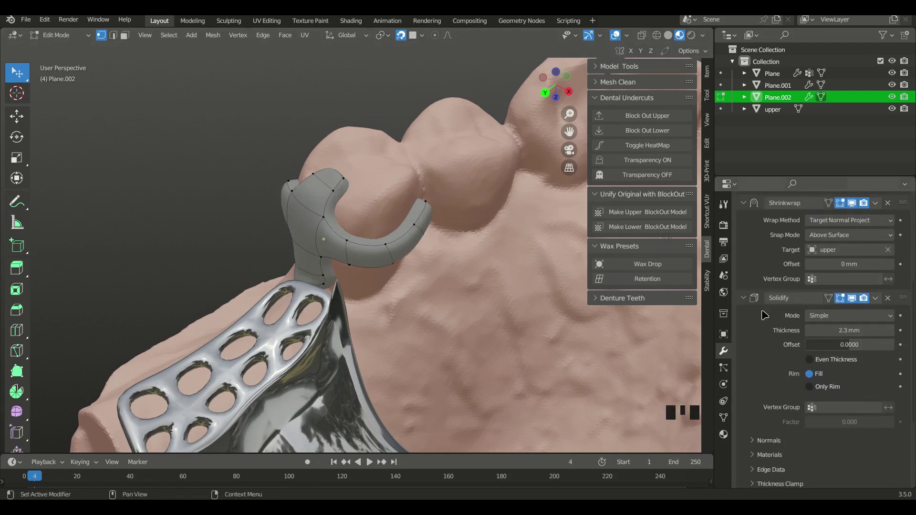
Step: Assign the existing material MaterialName.020 to the clasp in place of its current material
middle_drag(347, 275, 377, 255)
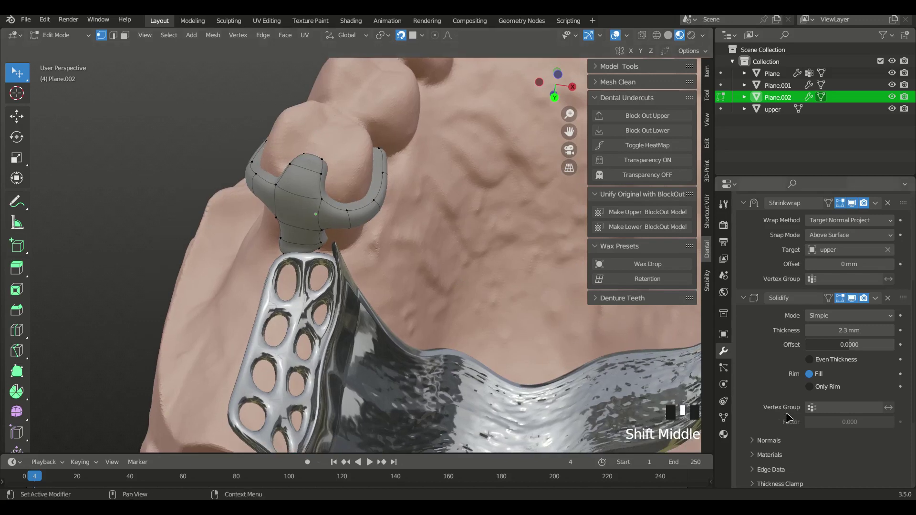
click(723, 435)
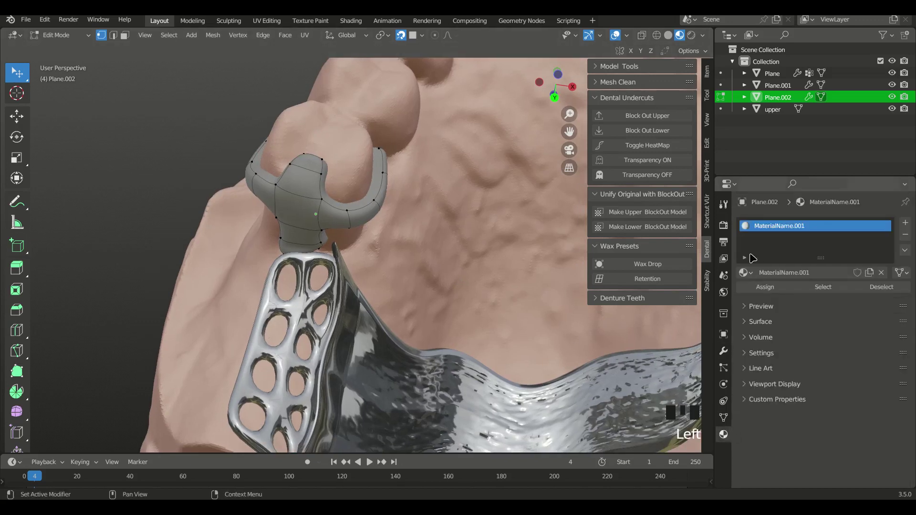
click(745, 273)
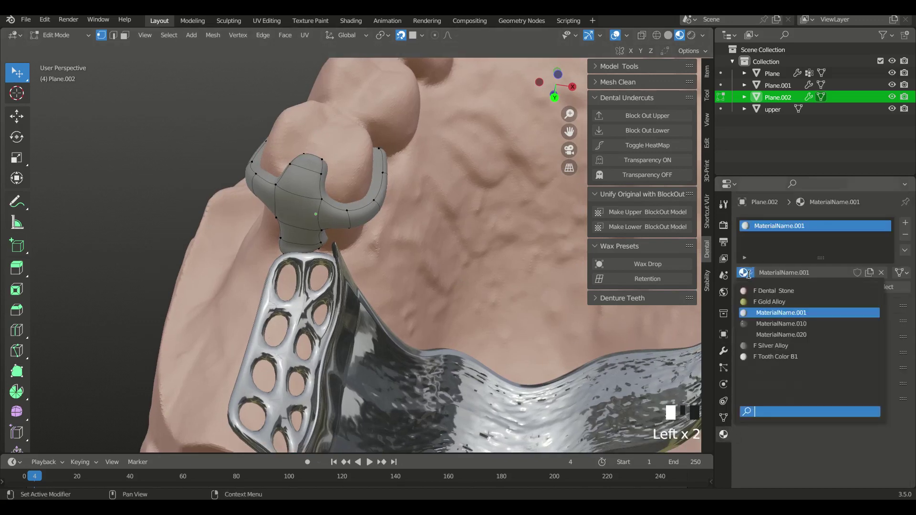
click(755, 335)
Step: Fine-tune the vertices of the clasp's body and connector from several views, and return to Object Mode
middle_drag(424, 320, 343, 279)
drag(329, 276, 342, 279)
middle_drag(342, 279, 332, 237)
drag(331, 236, 338, 234)
ctrl+middle_drag(338, 234, 307, 226)
drag(305, 227, 306, 225)
middle_drag(306, 225, 276, 330)
drag(276, 330, 275, 333)
ctrl+middle_drag(275, 333, 382, 336)
key(Tab)
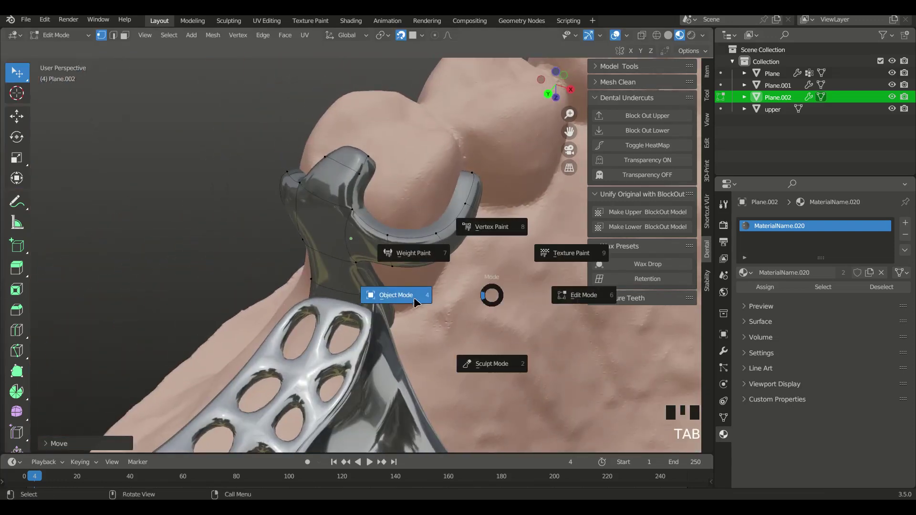
mouse_move(413, 296)
ctrl+middle_down()
mouse_move(411, 330)
mouse_move(454, 314)
mouse_move(460, 378)
mouse_move(343, 342)
mouse_move(450, 336)
mouse_move(439, 293)
mouse_move(407, 296)
ctrl+middle_up()
Step: Edit the retention mesh in orthographic view and move its two corner vertices nearest the clasp up to meet the connector
click(421, 332)
click(345, 343)
key(Tab)
ctrl+middle_drag(441, 355, 412, 313)
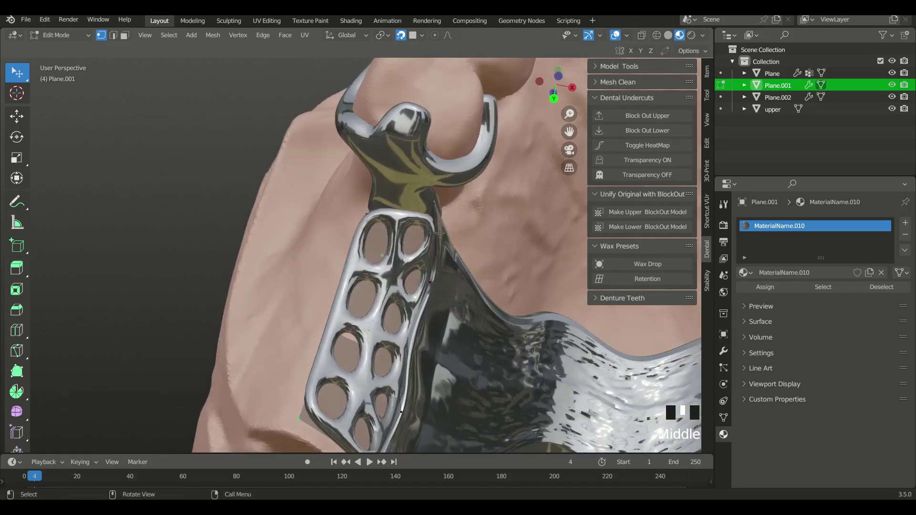
key(KP_5)
ctrl+middle_drag(428, 281, 410, 230)
drag(388, 172, 392, 169)
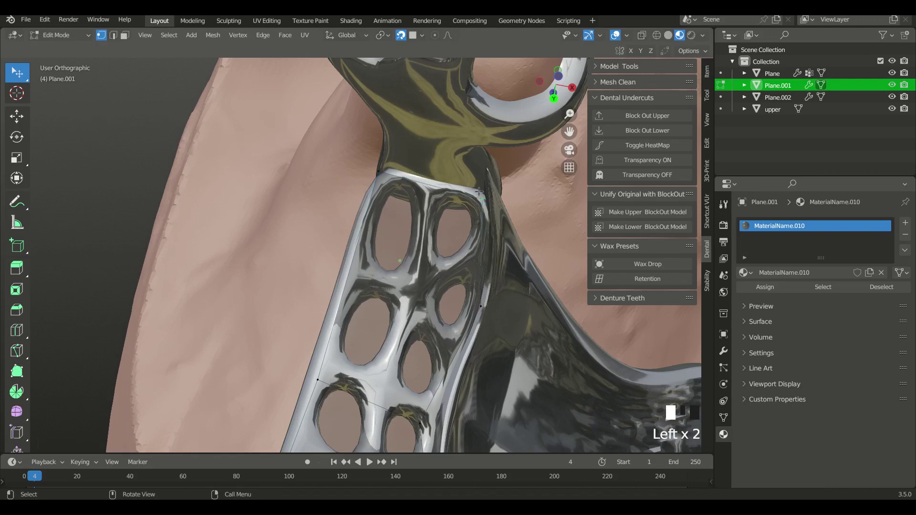
drag(482, 199, 485, 193)
middle_drag(493, 244, 432, 310)
Step: Switch the palatal strap to Sculpt Mode and set the Grab brush's strength to 1
key(Tab)
click(501, 305)
key(Tab)
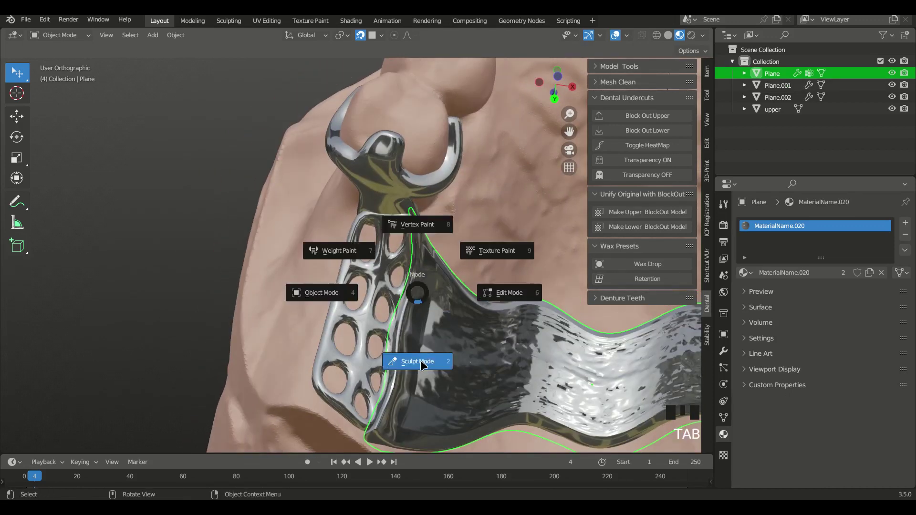
click(422, 365)
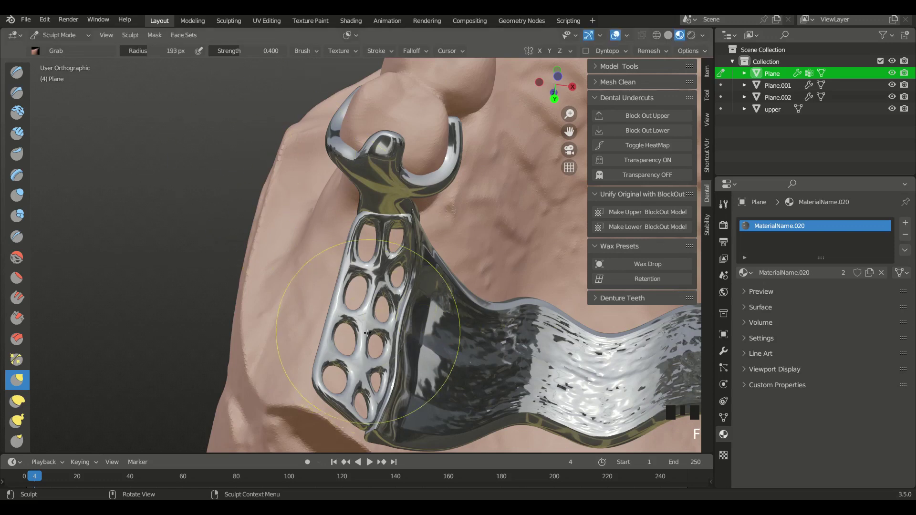
right_click(330, 324)
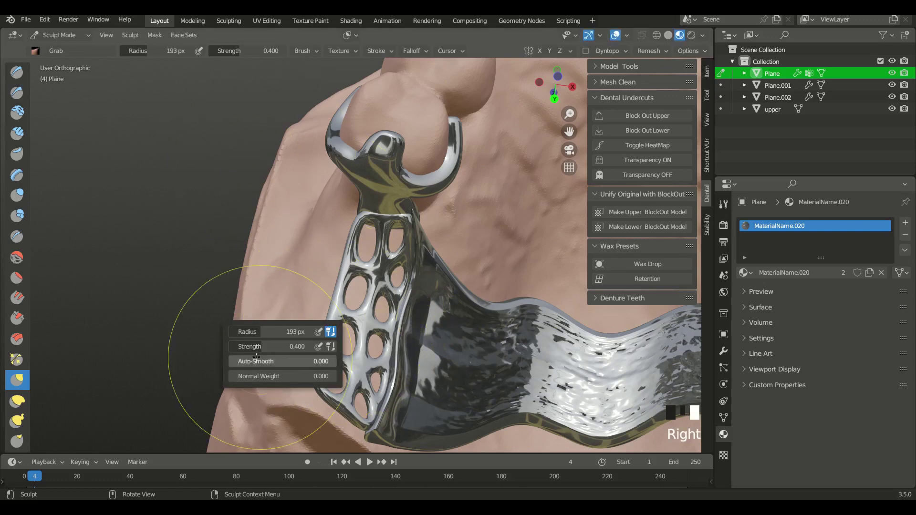
Step: Reshape the palatal strap's corner beside the retention mesh and clasp connector with the Grab brush
mouse_move(423, 315)
middle_down()
mouse_move(417, 220)
mouse_move(447, 211)
mouse_move(431, 223)
mouse_move(440, 201)
mouse_move(477, 217)
mouse_move(435, 208)
middle_up()
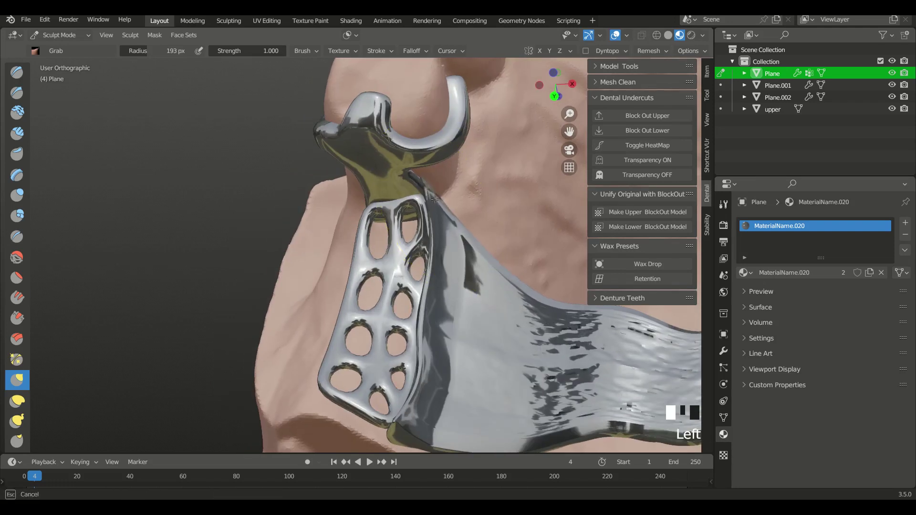
middle_drag(427, 217, 429, 214)
click(428, 215)
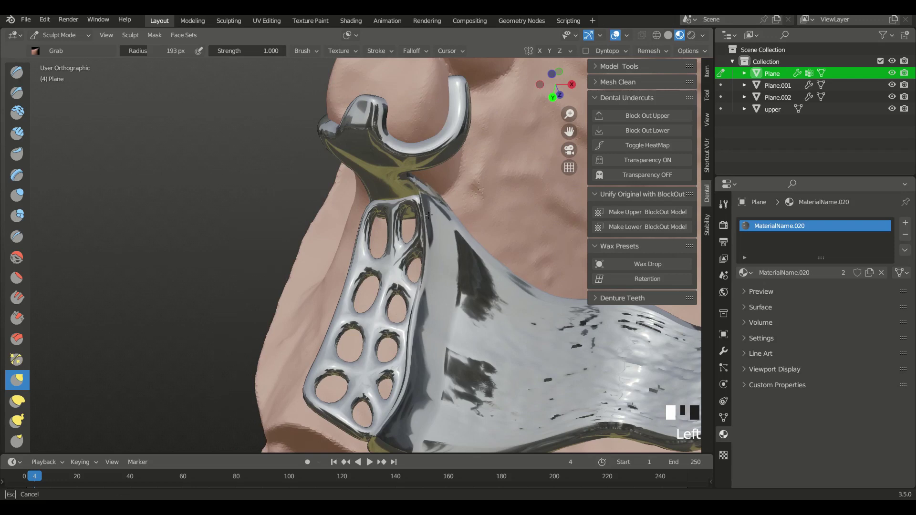
middle_drag(441, 252, 470, 226)
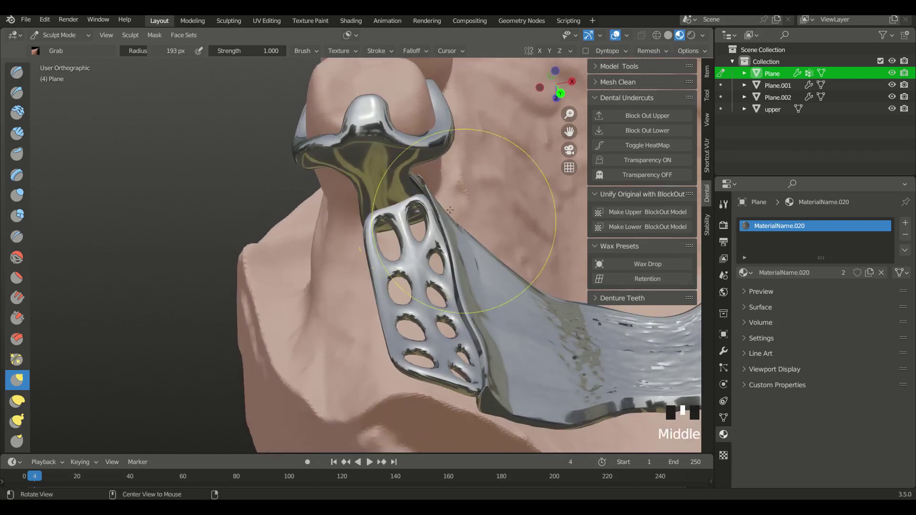
middle_drag(483, 272, 454, 317)
Step: Switch sculpting to the retention mesh, adjust its outer edge with the Grab brush, and return to Object Mode
key(Tab)
click(394, 288)
mouse_move(394, 288)
middle_down()
mouse_move(407, 271)
mouse_move(388, 273)
mouse_move(411, 251)
middle_up()
click(388, 294)
key(Tab)
click(404, 326)
ctrl+middle_drag(429, 307, 412, 217)
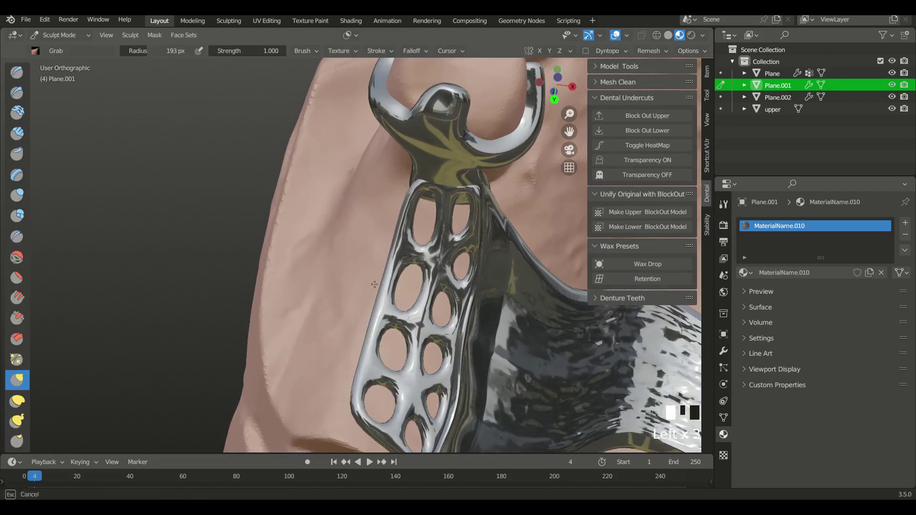
drag(390, 299, 397, 258)
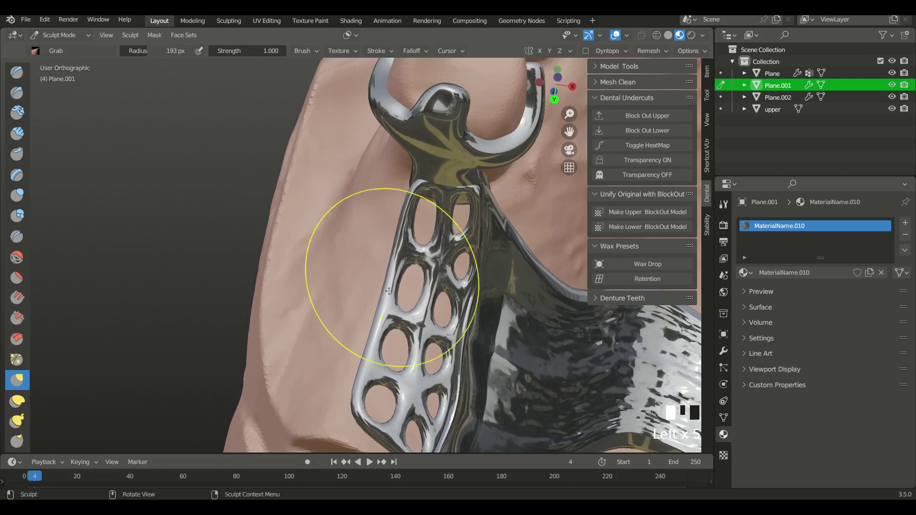
ctrl+middle_drag(418, 316, 439, 235)
key(Tab)
Step: Add a Tube object from the dental model tools for a second clasp
middle_drag(373, 262, 403, 304)
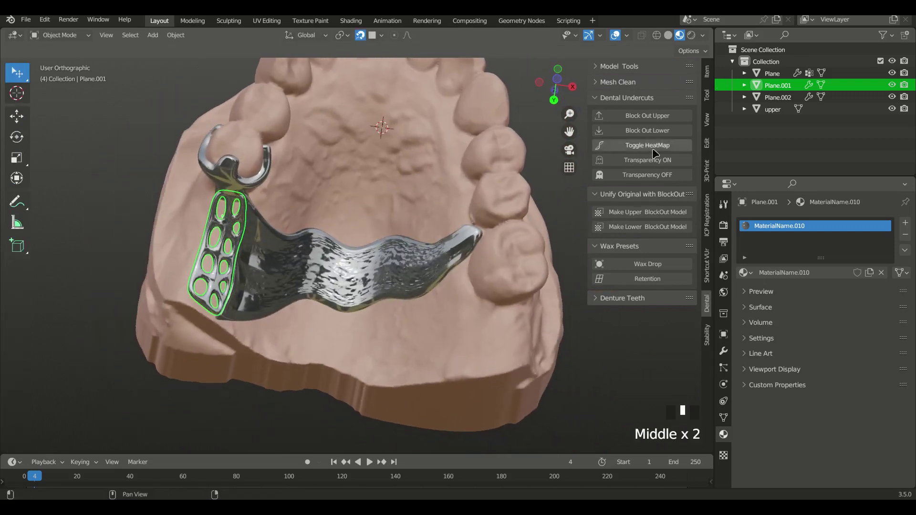
shift+middle_drag(472, 313, 410, 264)
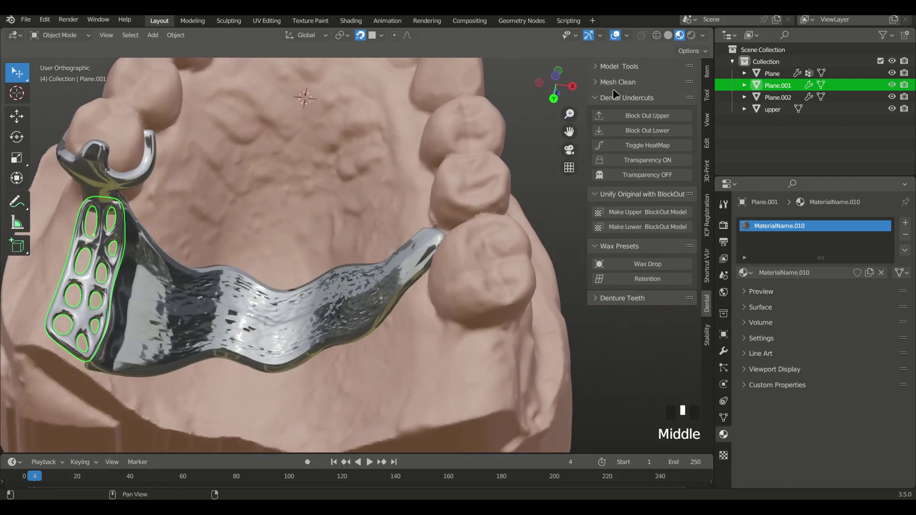
click(599, 69)
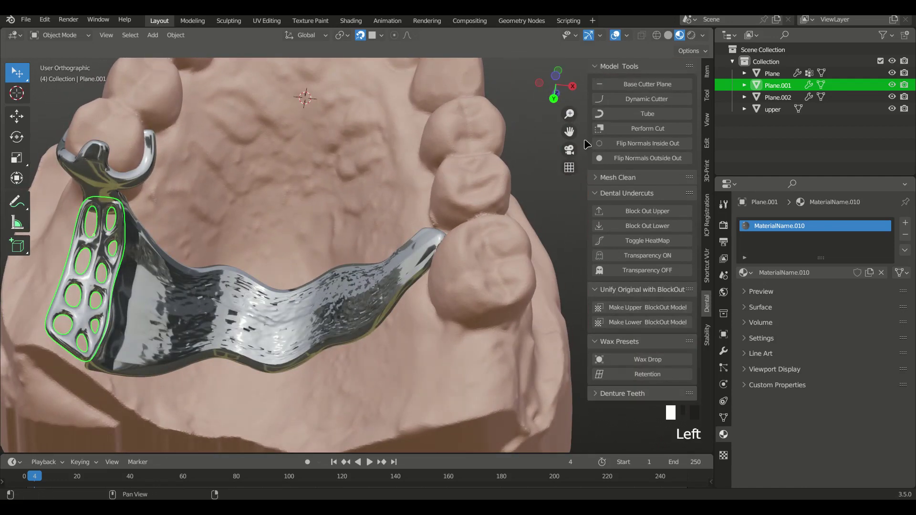
click(643, 118)
middle_drag(388, 180, 420, 212)
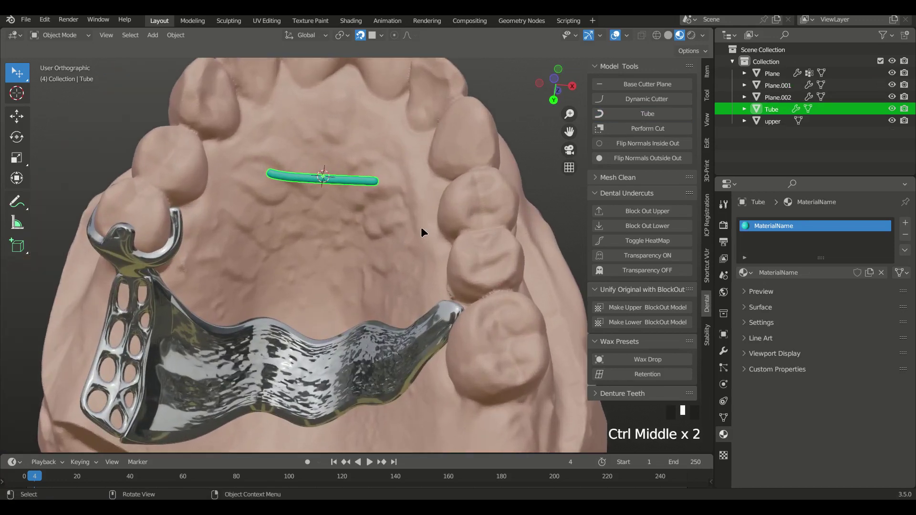
Step: Edit the tube and move its vertices from the palate onto the tooth in front of the last molar
key(Tab)
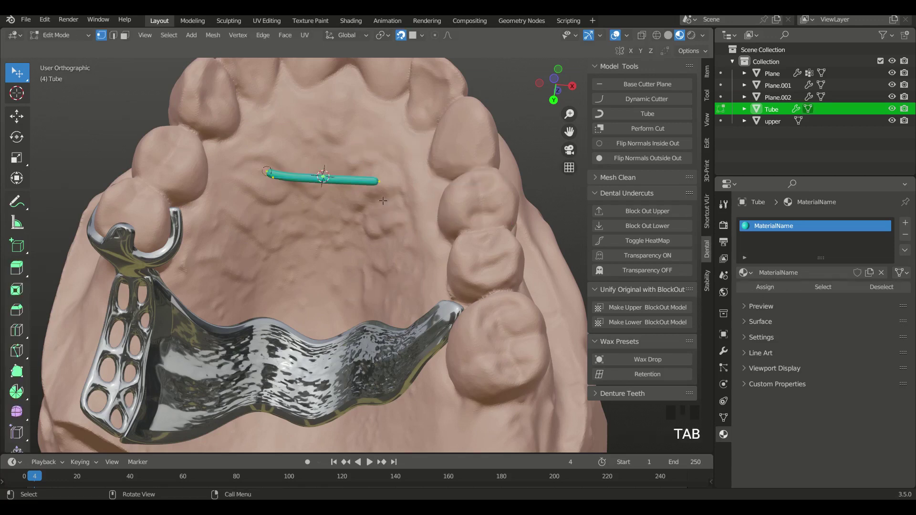
drag(375, 189, 390, 246)
drag(331, 210, 347, 237)
drag(401, 250, 432, 241)
middle_drag(432, 241, 390, 227)
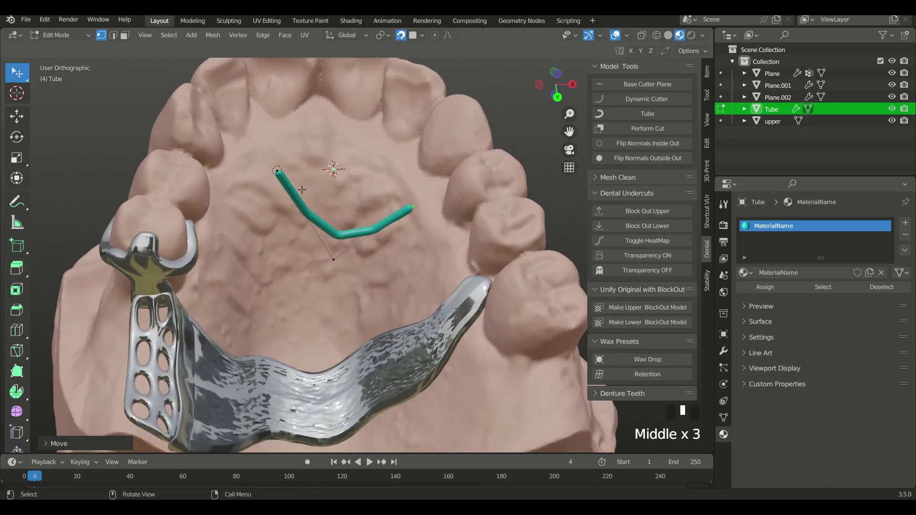
drag(304, 201, 330, 220)
drag(493, 266, 515, 272)
drag(333, 259, 456, 235)
drag(412, 207, 484, 247)
Step: Refine the tube's vertices against the tooth and extrude its palatal end along the tooth's palatal side
middle_drag(484, 246, 465, 224)
drag(465, 224, 432, 206)
middle_drag(432, 206, 410, 210)
drag(410, 210, 404, 209)
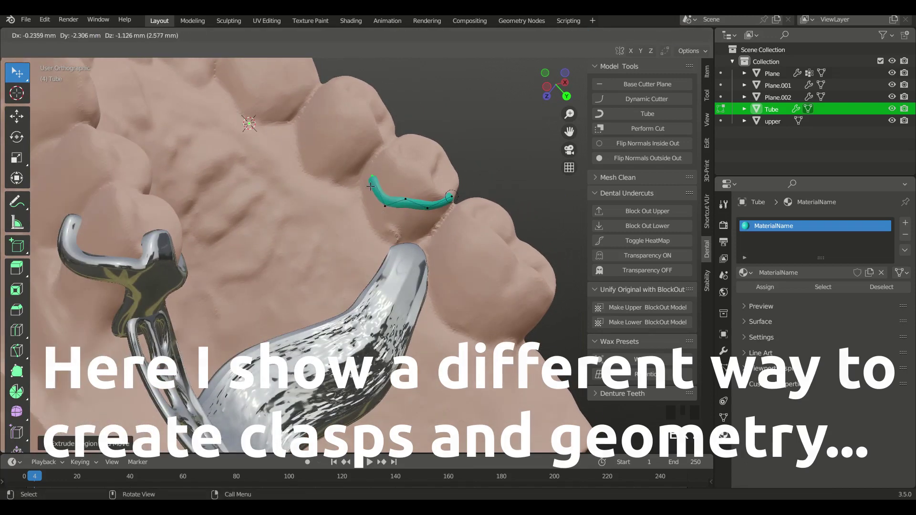
click(370, 188)
middle_drag(370, 188, 396, 238)
Step: Extrude the tube's other end several times to wrap it around the buccal side of the tooth
key(e)
click(430, 197)
key(e)
click(400, 236)
key(e)
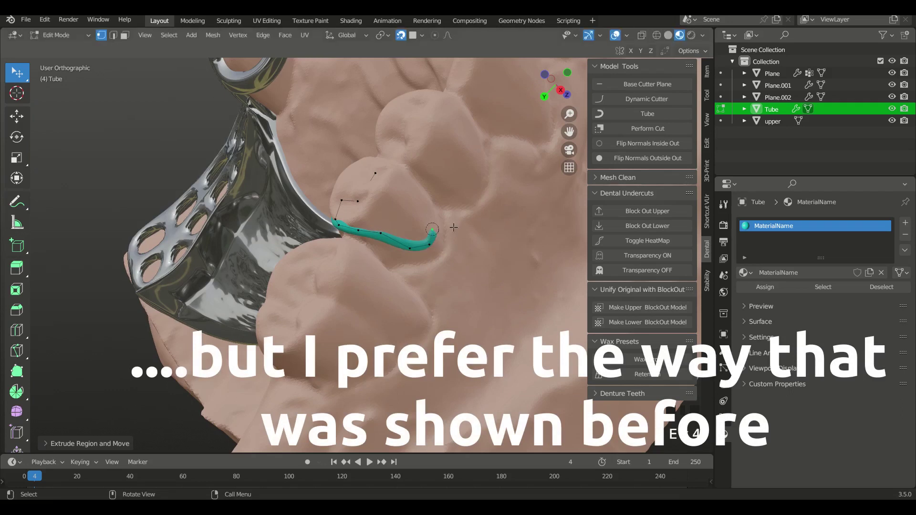
middle_drag(490, 278, 421, 265)
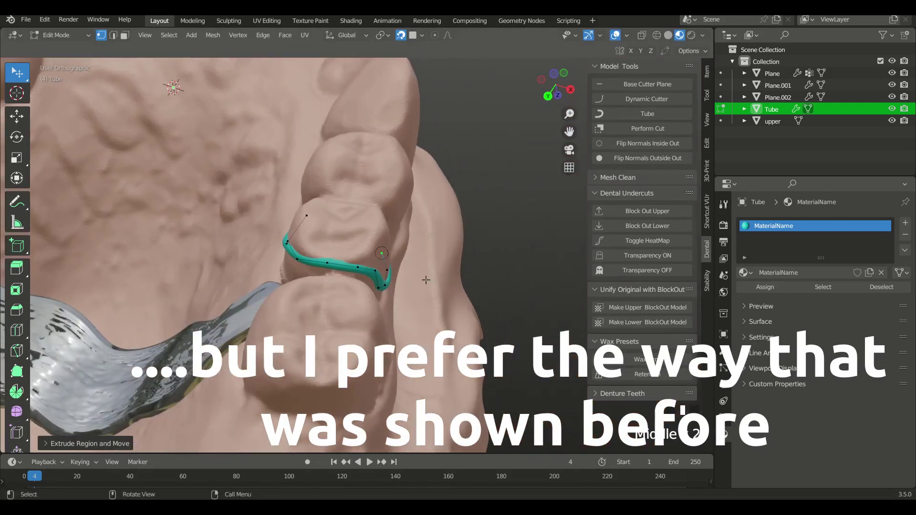
Step: Enlarge the tube's skin radius at all vertices to thicken the clasp, and return to Object Mode
key(a)
click(422, 231)
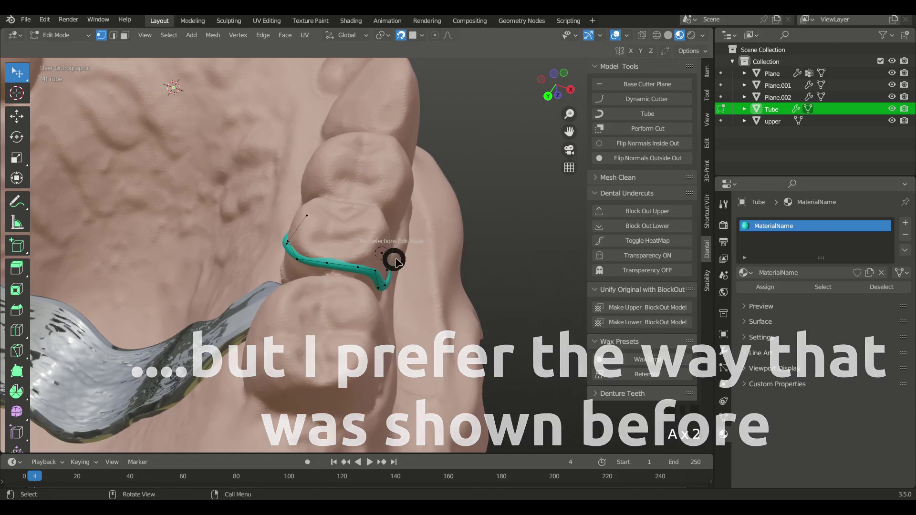
middle_drag(425, 249, 446, 273)
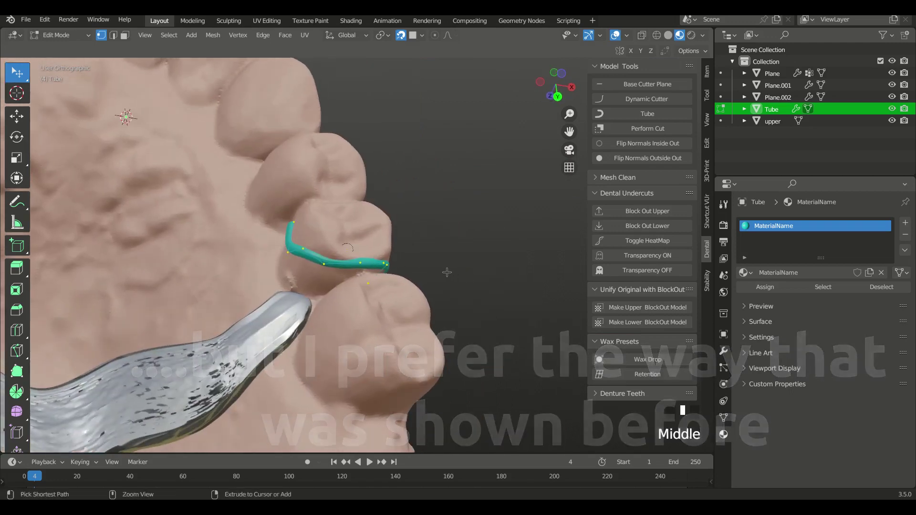
key(ctrl+a)
click(527, 280)
middle_drag(267, 205, 282, 82)
shift+middle_drag(354, 286, 475, 302)
key(Tab)
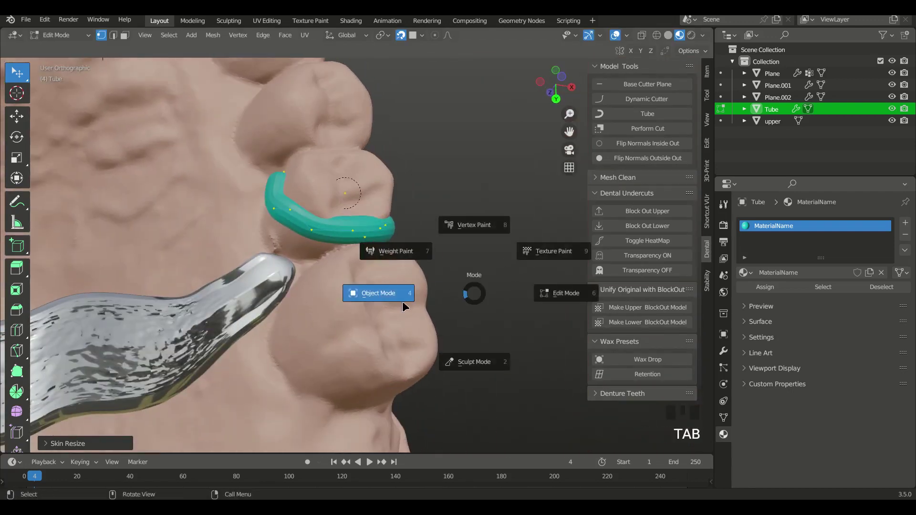
middle_drag(441, 289, 358, 273)
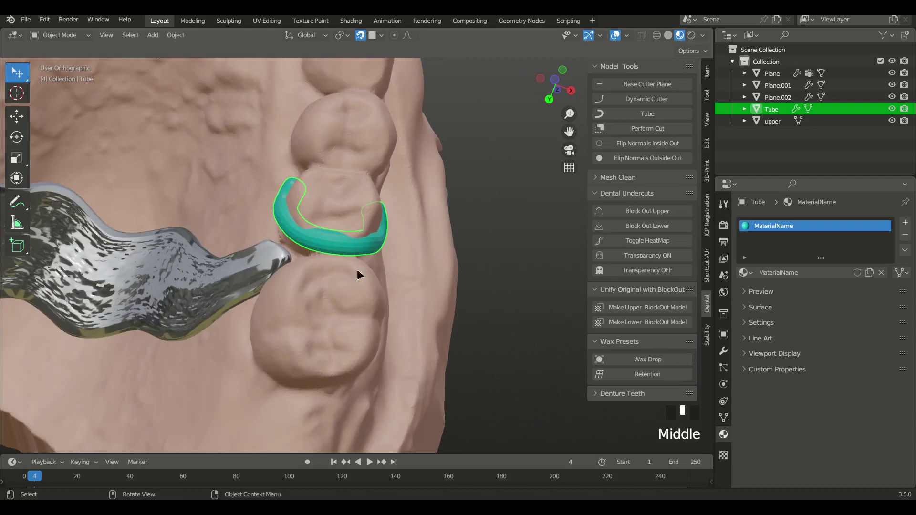
Step: Set upper as the tube's Shrinkwrap target and switch the tube back to Edit Mode
click(724, 352)
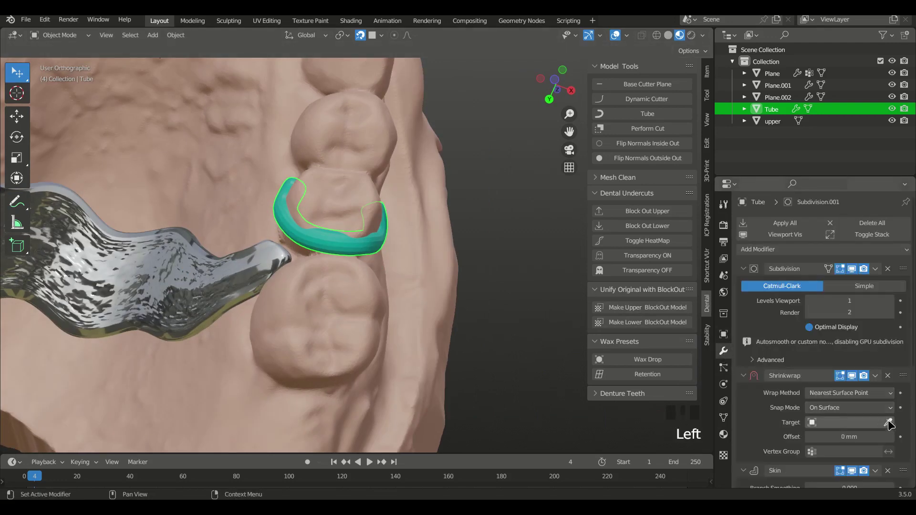
click(418, 252)
middle_drag(418, 253, 302, 241)
key(Tab)
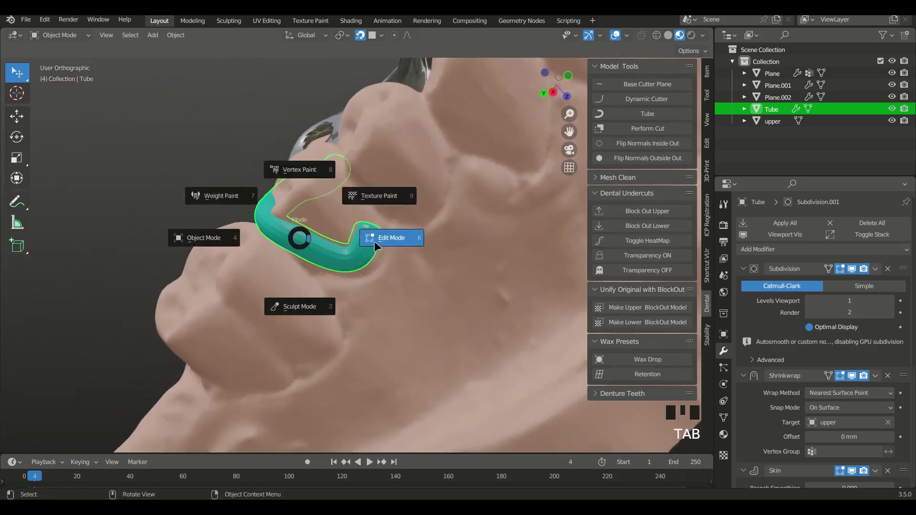
Step: Adjust the tube's vertices near its buccal end and reduce the skin radius there to taper the clasp tip
middle_drag(368, 244, 347, 275)
drag(365, 250, 371, 258)
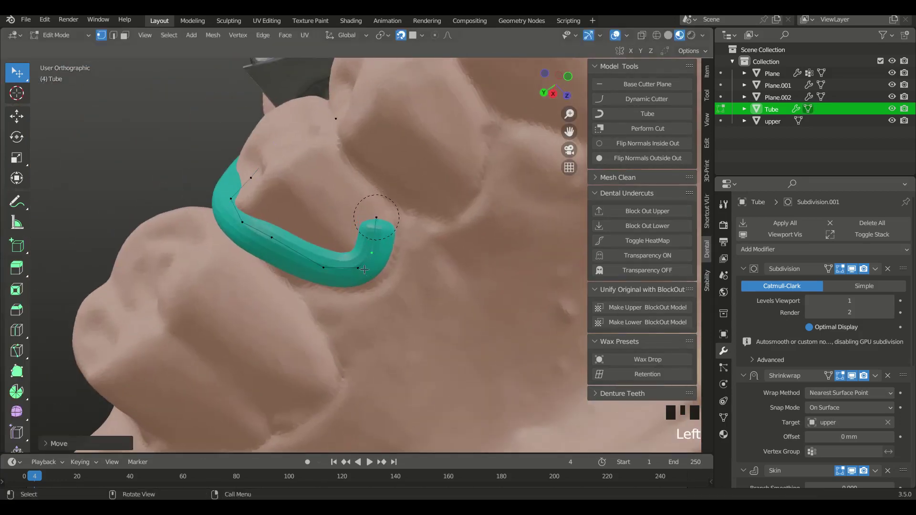
key(ctrl+a)
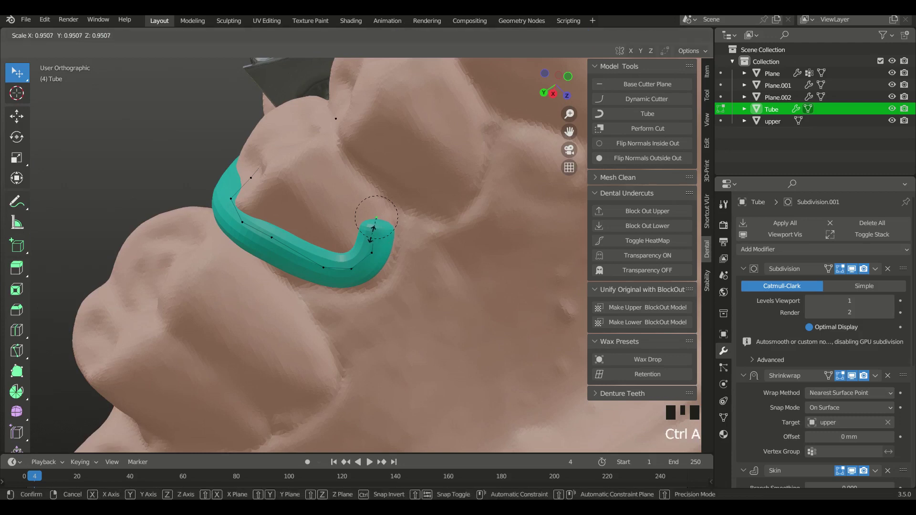
click(368, 222)
key(ctrl+a)
click(377, 260)
Step: Fatten the tube where it passes between the teeth and scale those vertices' skin radius by about 1.3
scroll(375, 248, up, 2)
key(alt+s)
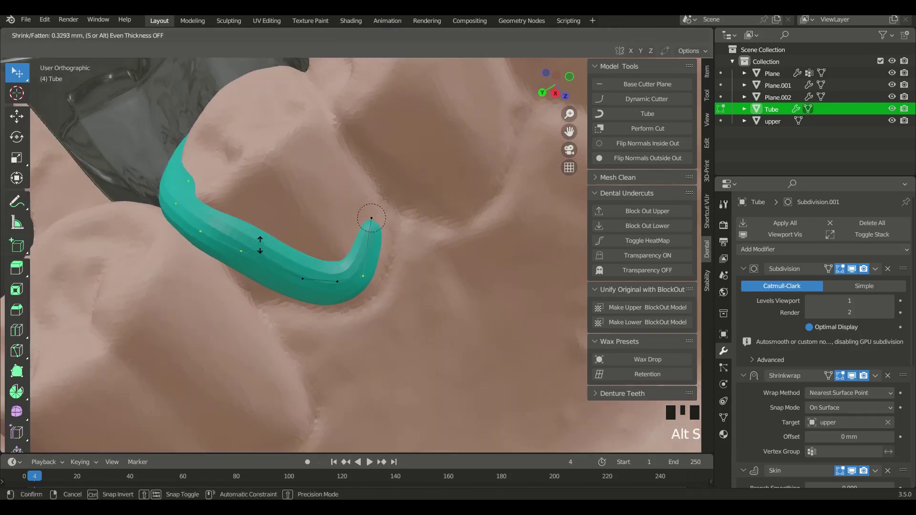
click(257, 249)
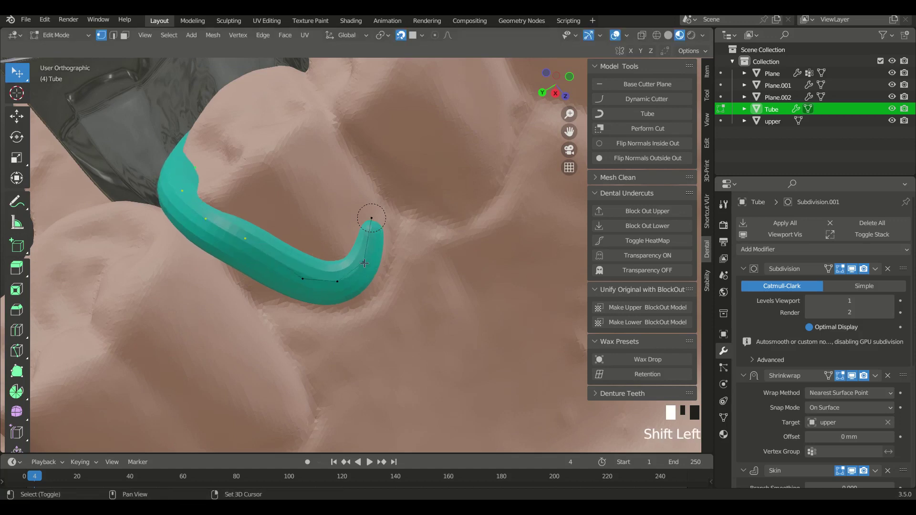
key(ctrl+a)
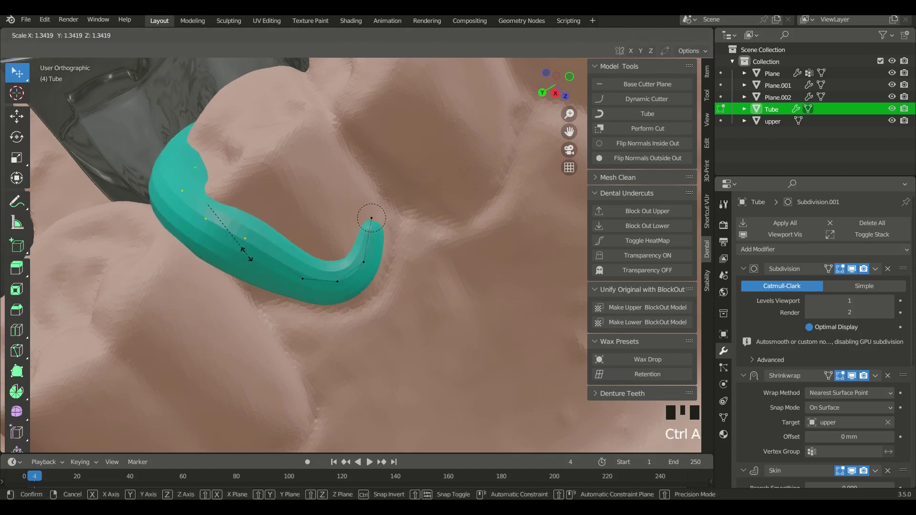
click(241, 253)
ctrl+middle_drag(241, 253, 367, 282)
Step: Nudge a crossing vertex and reduce the palatal end vertex's skin radius to taper that clasp tip
drag(189, 218, 190, 234)
middle_drag(190, 233, 120, 210)
click(126, 210)
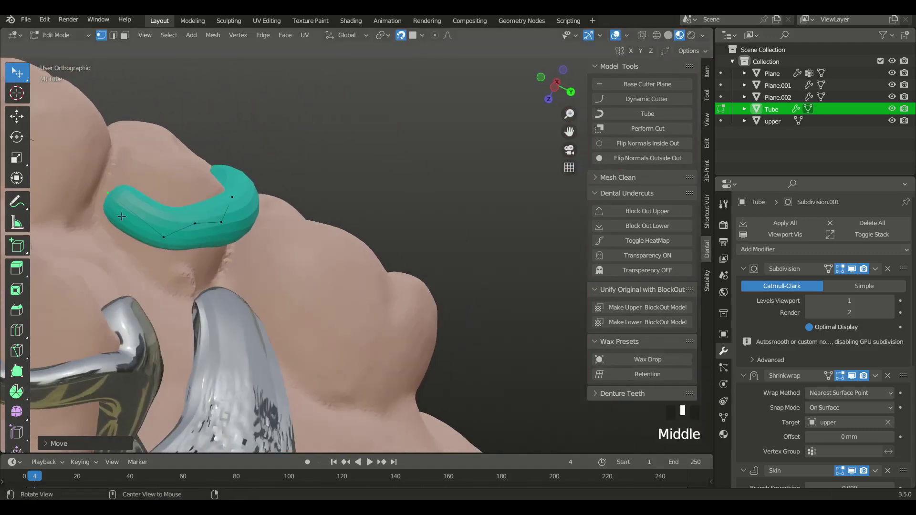
key(ctrl+a)
click(117, 201)
Step: Reposition the vertices of the clasp's palatal arm to smooth its curve along the tooth
drag(162, 235, 146, 220)
drag(185, 238, 179, 250)
key(super)
key(super)
ctrl+middle_drag(290, 268, 289, 255)
middle_drag(289, 255, 331, 259)
drag(246, 248, 242, 238)
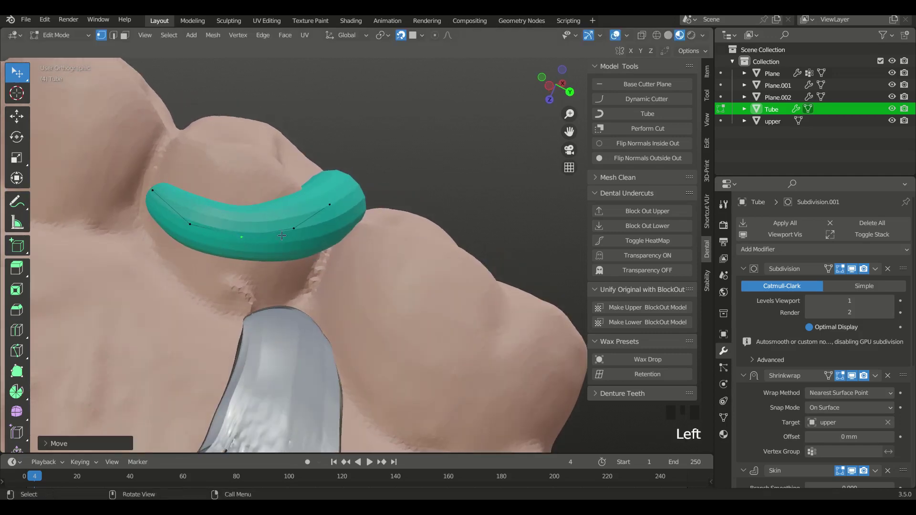
middle_drag(259, 237, 290, 244)
drag(296, 232, 300, 238)
ctrl+middle_drag(300, 248, 350, 207)
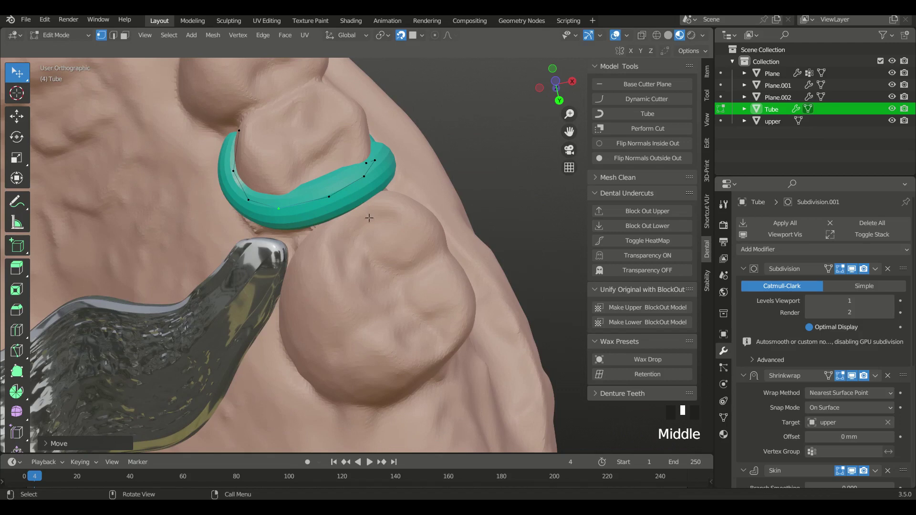
Step: Duplicate all the tube's vertices, rotate the copy to face the opposite way, and move it onto the neighbouring molar
key(a)
key(a)
middle_drag(378, 187, 370, 260)
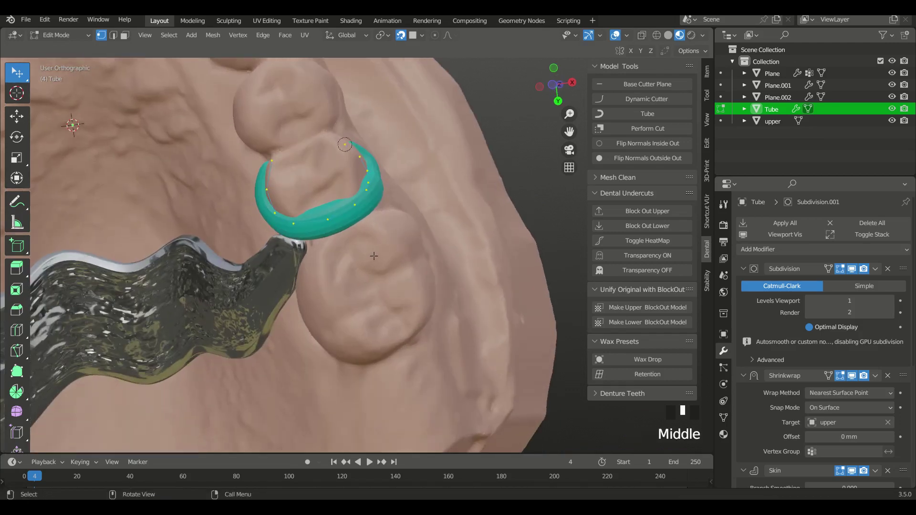
key(shift+d)
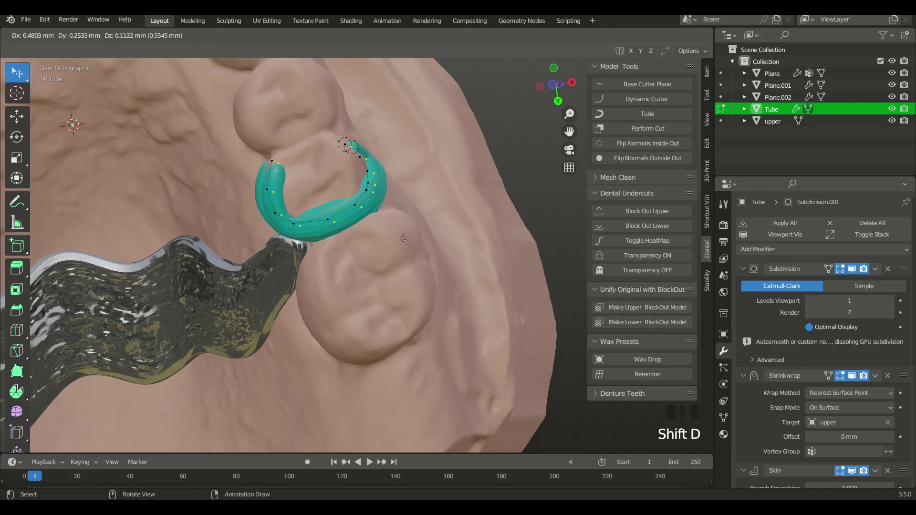
right_click(403, 238)
key(r)
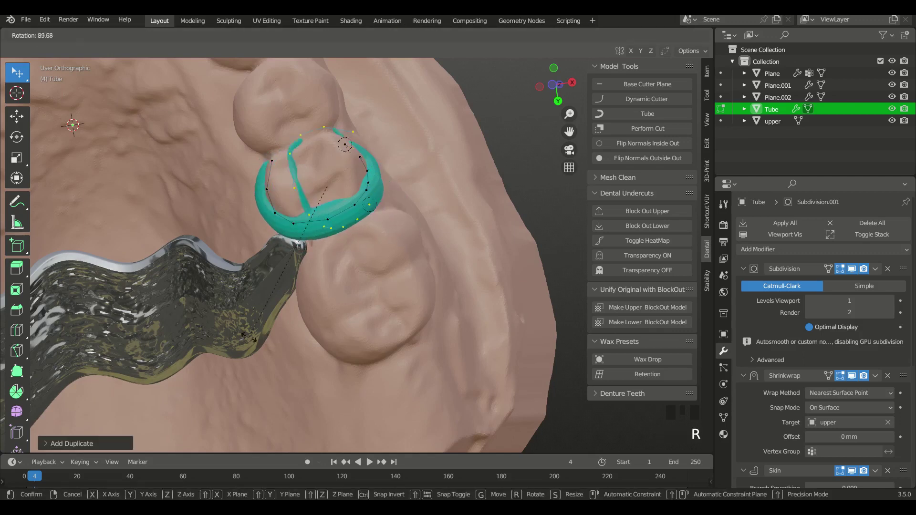
click(221, 129)
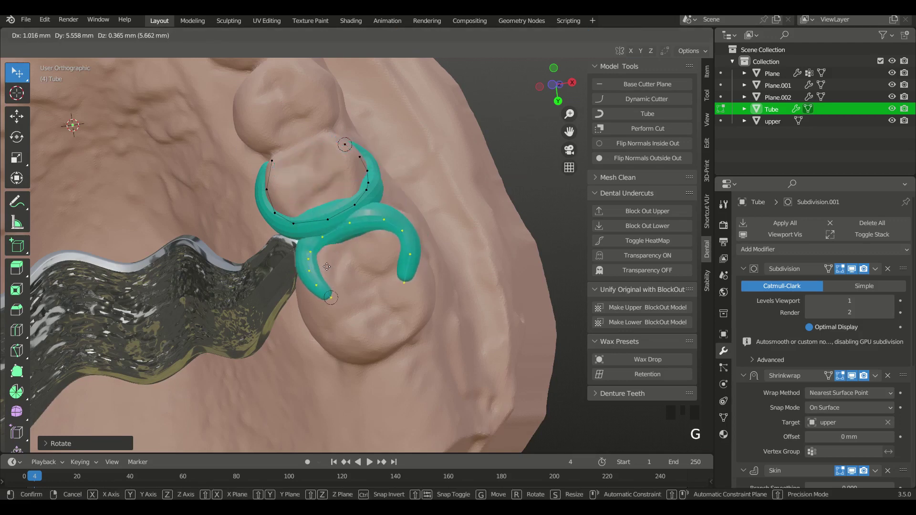
click(324, 262)
Step: Move the duplicated clasp's palatal vertices so that its arm wraps around the molar's palatal side
middle_drag(353, 307, 406, 260)
drag(408, 240, 391, 338)
drag(370, 238, 369, 322)
middle_drag(376, 320, 391, 310)
drag(414, 315, 436, 304)
drag(384, 328, 396, 298)
middle_drag(396, 297, 362, 286)
drag(348, 260, 343, 224)
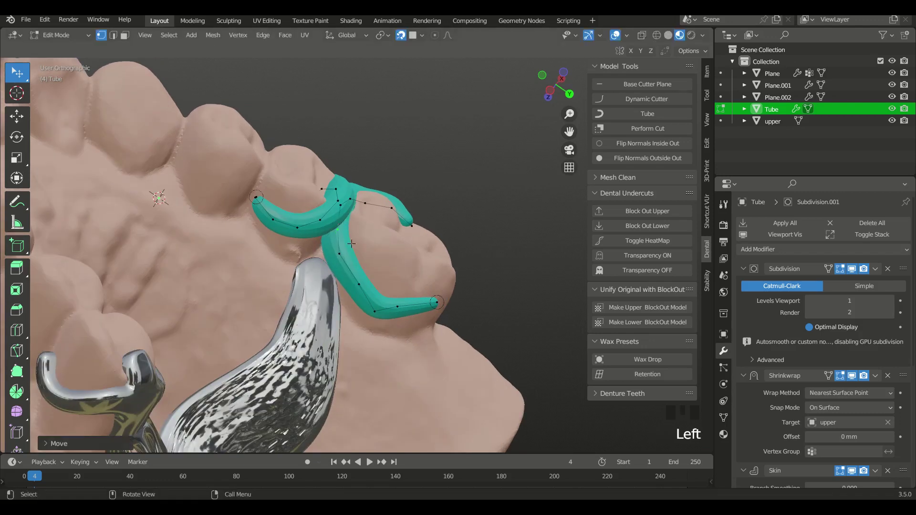
drag(359, 285, 360, 257)
drag(375, 311, 412, 308)
Step: Move the duplicated clasp's buccal vertices so that its other arm follows the molar's buccal surface
ctrl+middle_drag(412, 309, 277, 268)
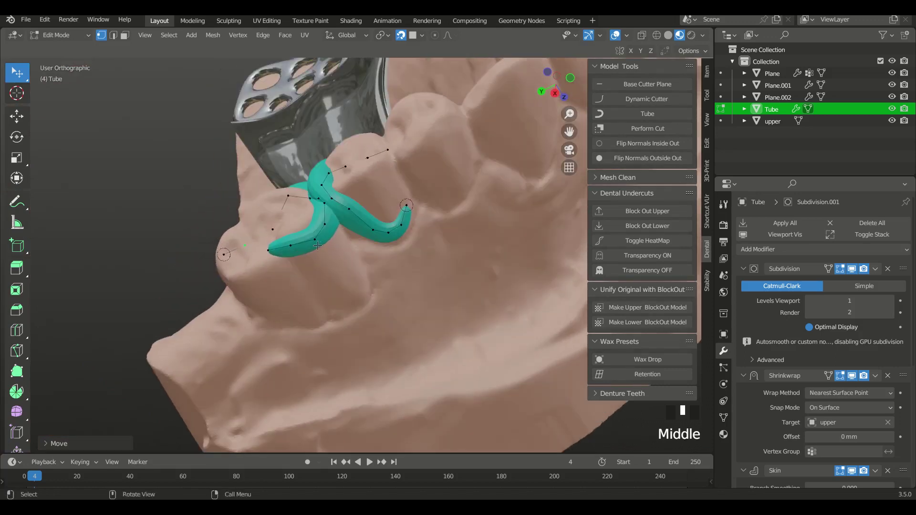
click(295, 261)
drag(295, 261, 279, 277)
drag(277, 279, 256, 293)
middle_drag(256, 293, 341, 258)
click(316, 270)
drag(342, 257, 341, 245)
middle_drag(341, 244, 334, 197)
click(319, 283)
drag(320, 282, 329, 231)
middle_drag(329, 231, 457, 290)
Step: Assign the metallic MaterialName.010 material to the tube clasps
middle_drag(857, 411, 839, 338)
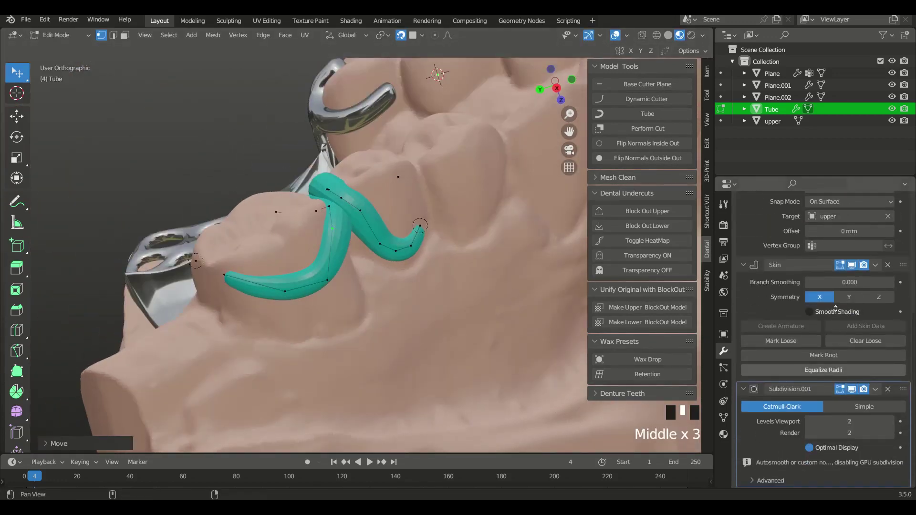
middle_drag(477, 238, 311, 258)
click(724, 434)
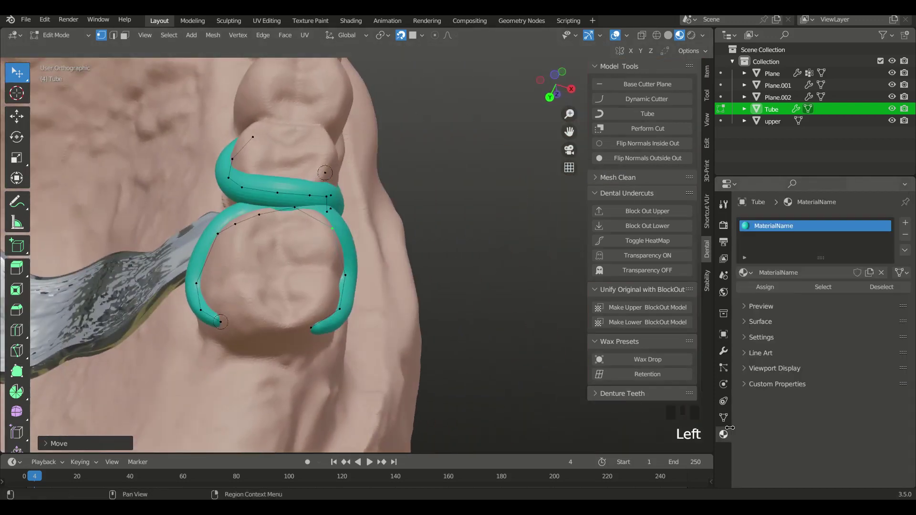
click(746, 273)
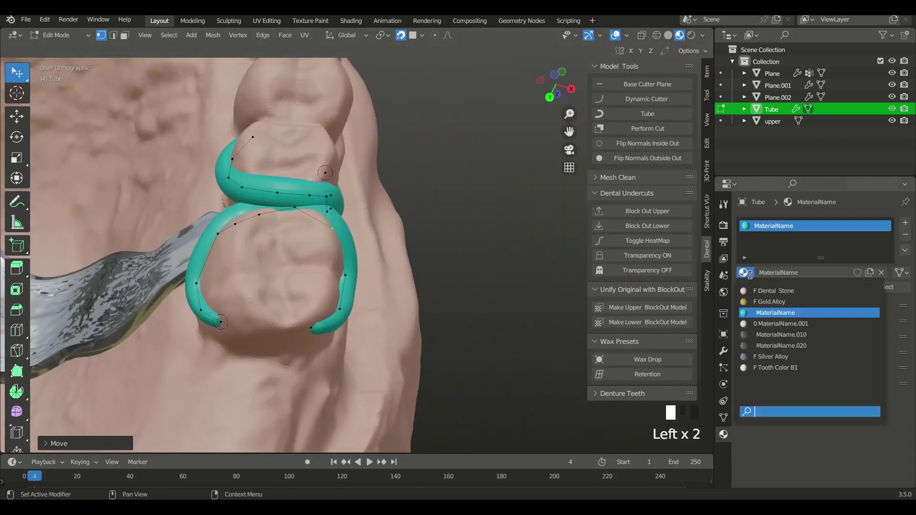
click(760, 335)
Step: Fine-tune the vertices where the two clasps run side by side between the teeth
middle_drag(362, 296, 350, 215)
drag(350, 215, 354, 210)
middle_drag(352, 205, 382, 190)
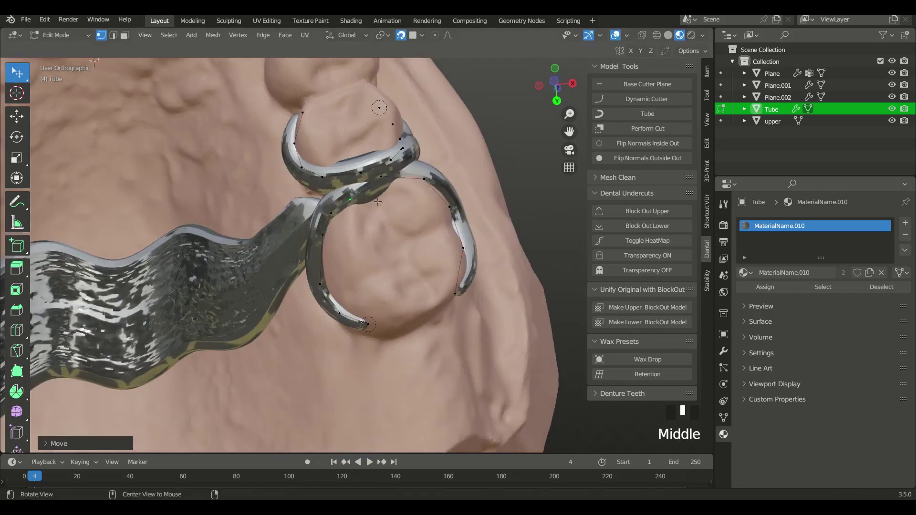
drag(381, 190, 383, 186)
middle_drag(382, 186, 384, 158)
drag(384, 157, 384, 154)
middle_drag(384, 155, 367, 234)
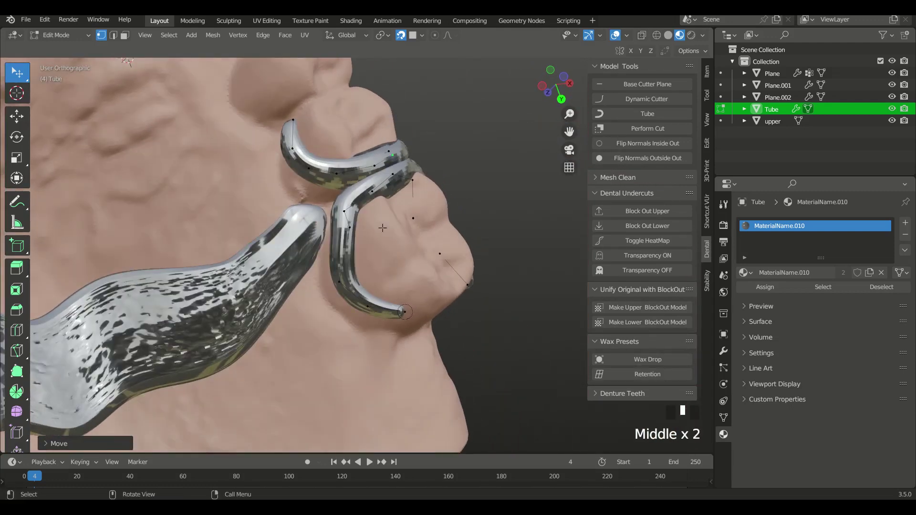
Step: Scale the skin radius of all the tube's vertices by about 1.2 to thicken both clasps
key(a)
key(a)
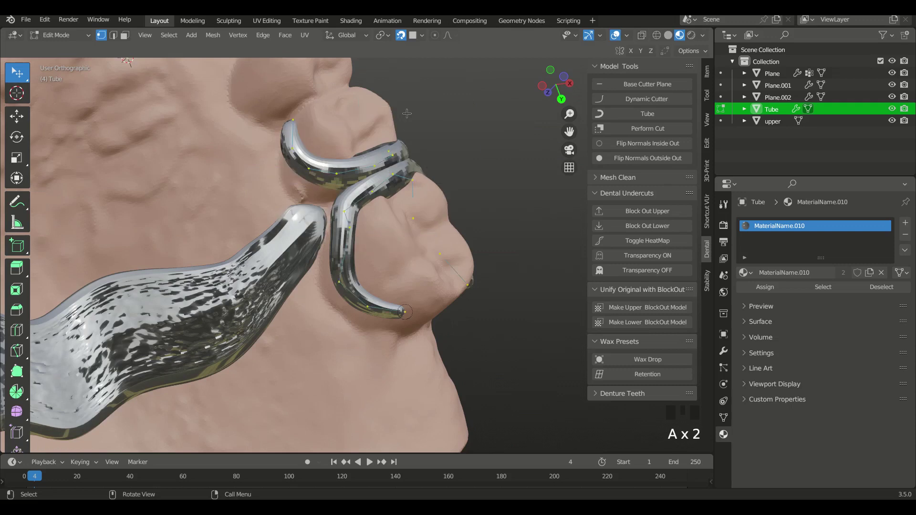
key(ctrl+a)
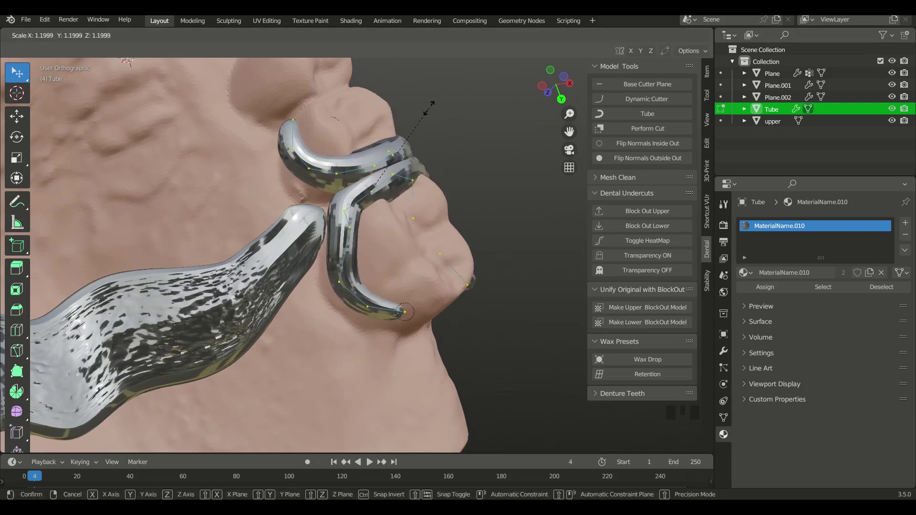
click(425, 109)
middle_drag(411, 270, 339, 214)
Step: Return to Object Mode and shade the tube smooth
key(Tab)
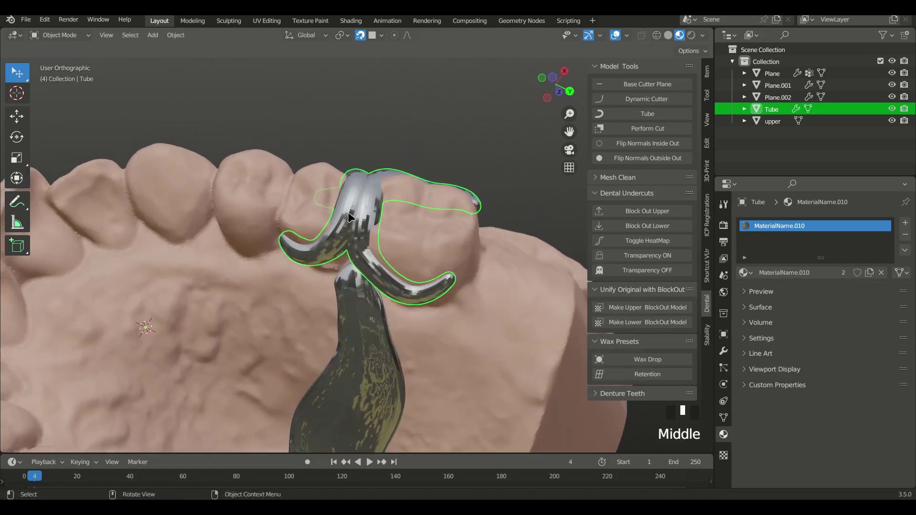
right_click(368, 230)
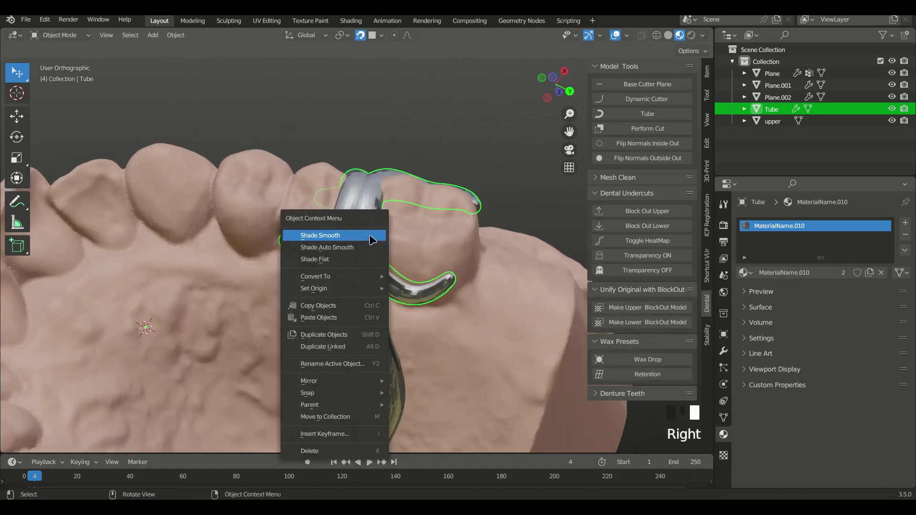
click(338, 236)
middle_drag(337, 236, 319, 239)
Step: Add a Wax Drop and move it to the gap between the palatal strap's end and the double clasp
click(380, 326)
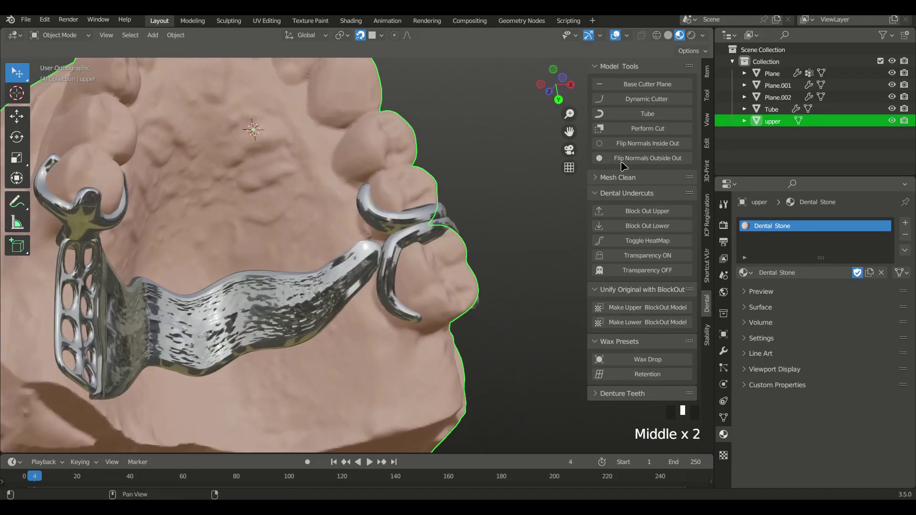
click(641, 360)
middle_drag(268, 207, 272, 167)
key(g)
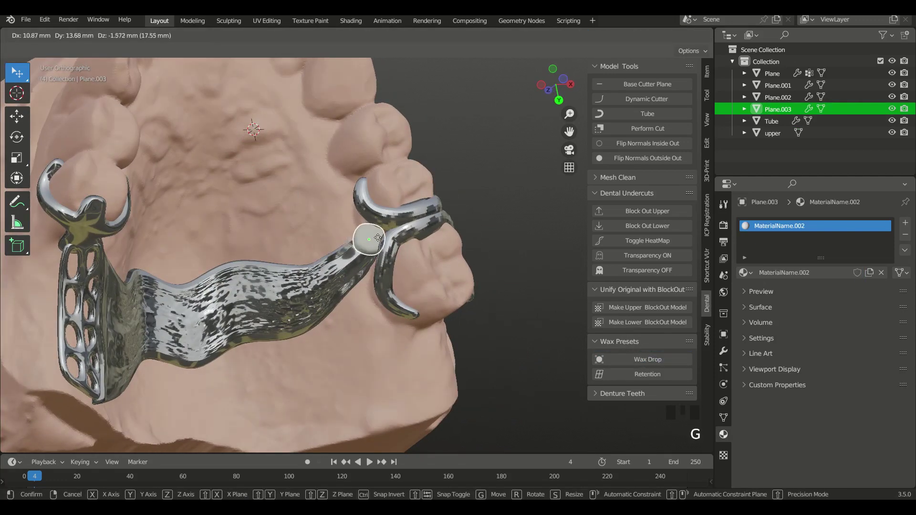
click(368, 181)
middle_drag(368, 321, 349, 238)
Step: In Edit Mode, stretch the wax drop's vertices to bridge the strap's end and the double clasp
key(Tab)
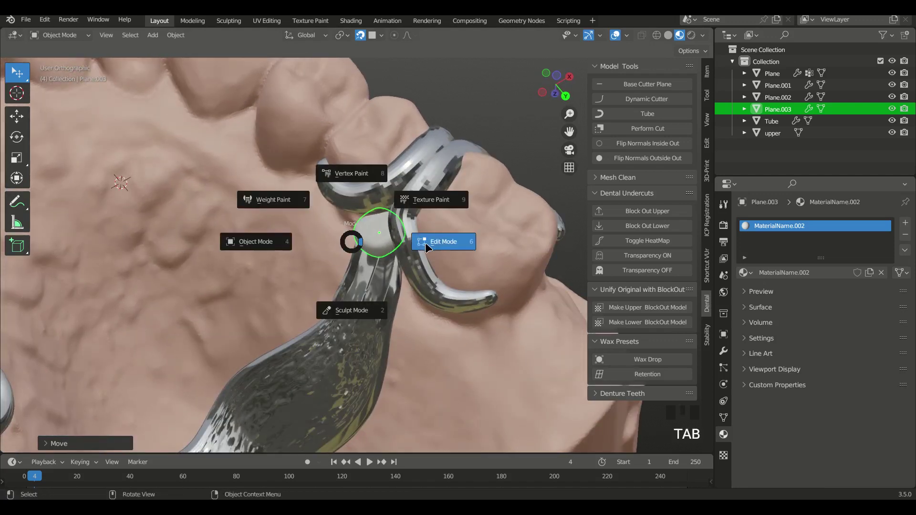
middle_drag(422, 239, 411, 264)
drag(411, 264, 400, 267)
drag(399, 267, 395, 266)
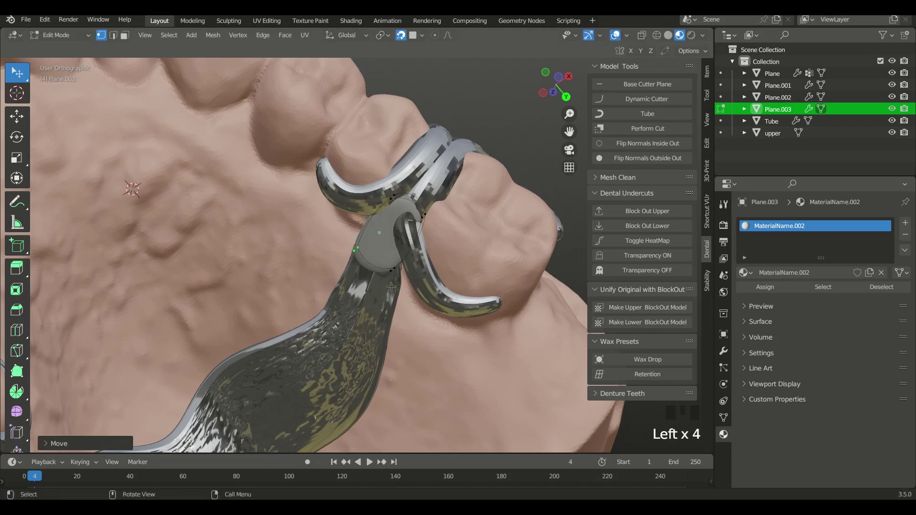
middle_drag(395, 265, 415, 200)
drag(415, 200, 415, 192)
drag(381, 226, 405, 264)
click(373, 247)
middle_drag(437, 297, 361, 271)
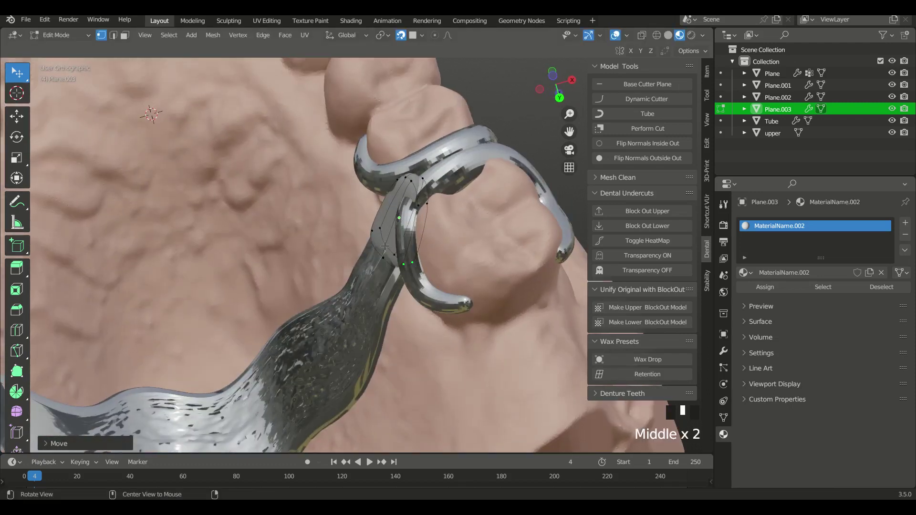
Step: Add a loop cut across the wax drop and set upper as its Shrinkwrap target
click(391, 232)
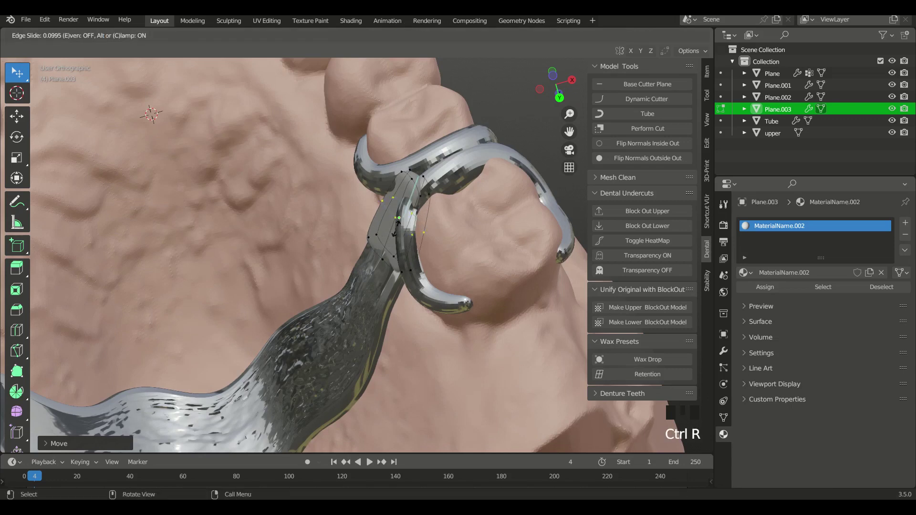
ctrl+middle_drag(375, 257, 430, 282)
click(722, 351)
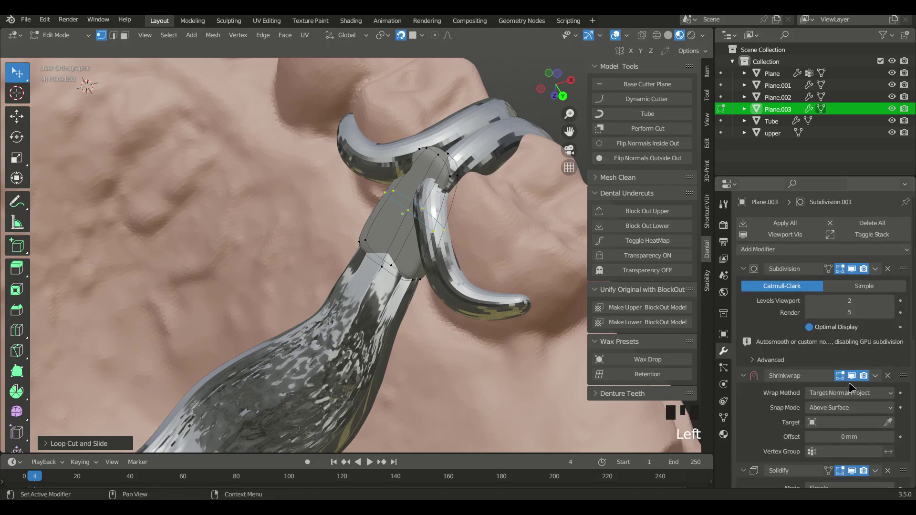
click(453, 345)
Step: Refine the wax drop's vertices at the clasps and along the strap's end, and return to Object Mode
middle_drag(454, 345, 458, 300)
drag(465, 187, 449, 171)
middle_drag(449, 171, 443, 284)
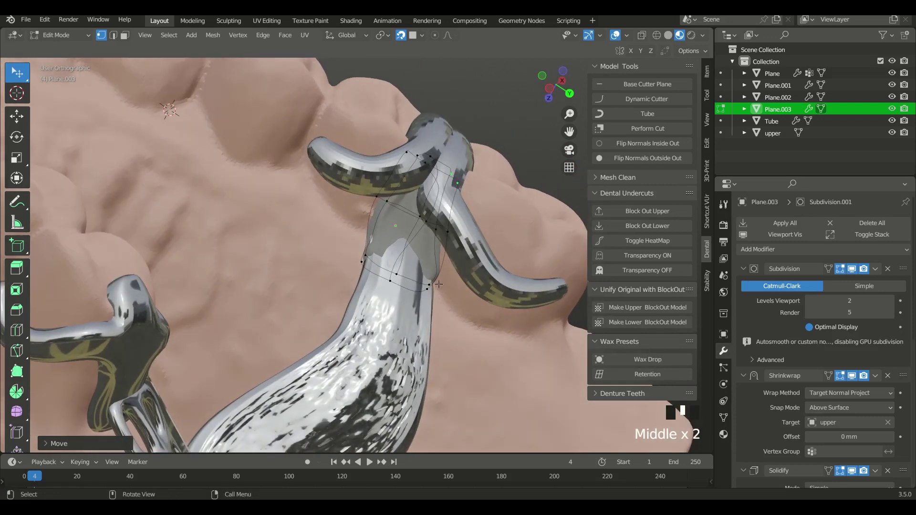
mouse_move(429, 285)
mouse_down()
mouse_move(420, 302)
mouse_move(428, 284)
mouse_up()
drag(366, 259, 371, 258)
middle_drag(371, 258, 464, 250)
key(Tab)
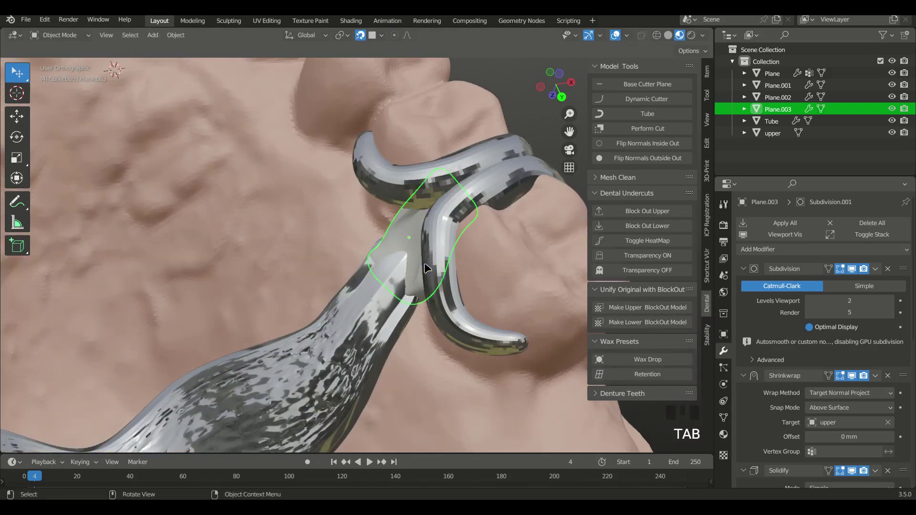
Step: Assign the MaterialName.010 material to the wax drop connector
middle_drag(484, 291, 570, 349)
click(724, 435)
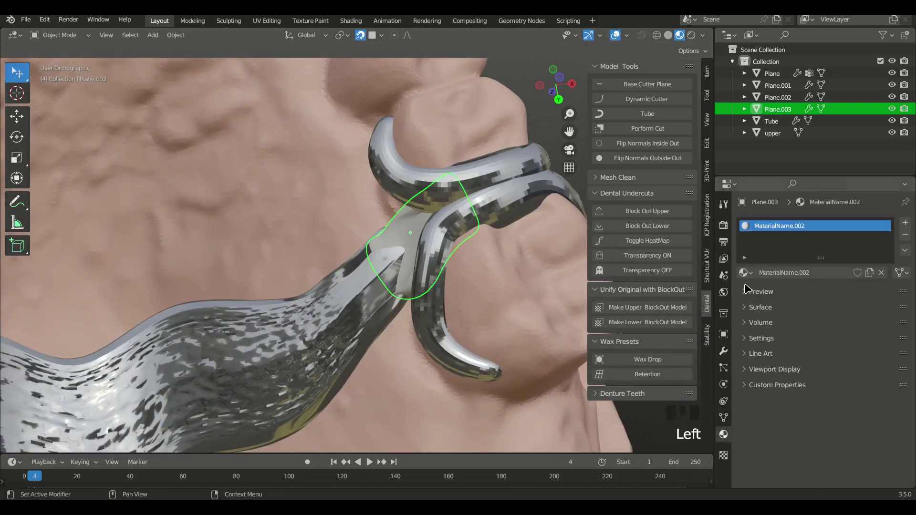
click(744, 273)
click(764, 345)
middle_drag(496, 257, 397, 262)
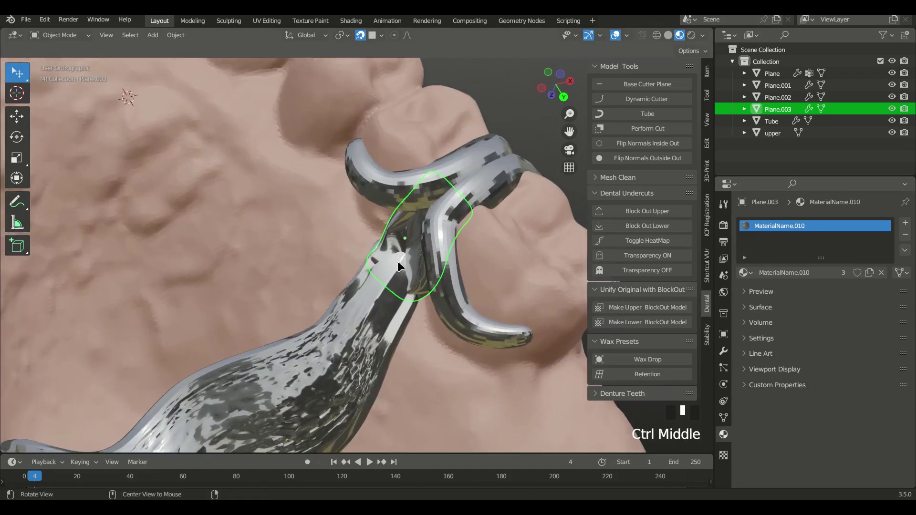
Step: Set the wax drop connector's Solidify thickness to 2.023 mm
click(724, 352)
middle_drag(866, 449, 844, 359)
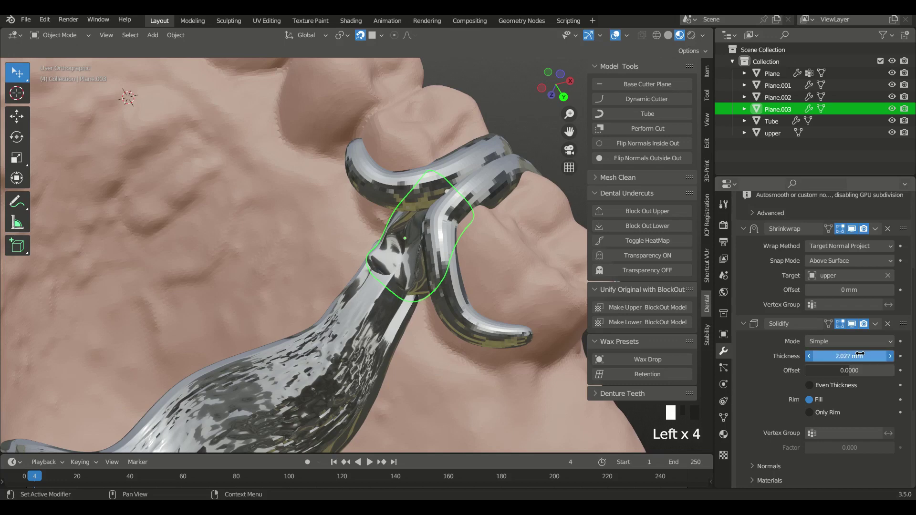
middle_drag(505, 329, 396, 288)
Step: In Edit Mode, extrude the connector's end edge twice along the double clasp, across the gap between the two teeth
key(Tab)
middle_drag(440, 256, 424, 238)
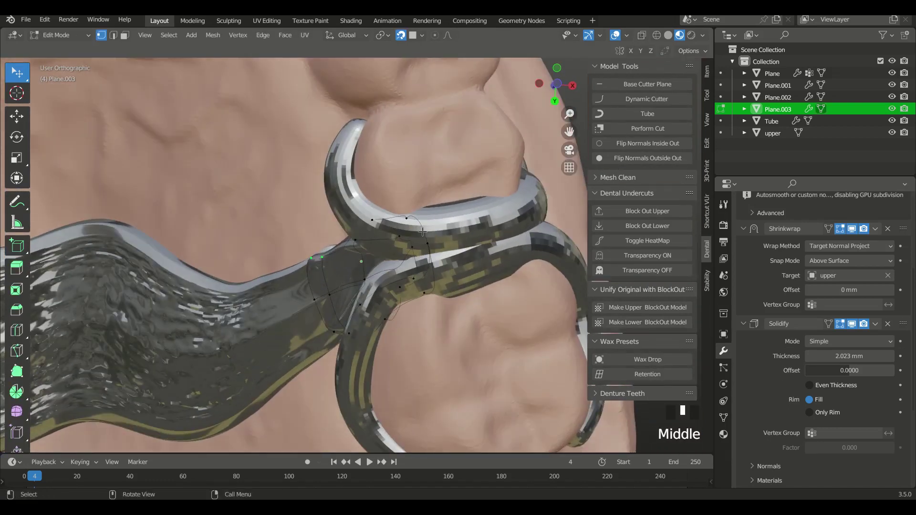
middle_drag(432, 284, 453, 272)
key(KP_5)
shift+middle_drag(453, 272, 332, 281)
key(KP_5)
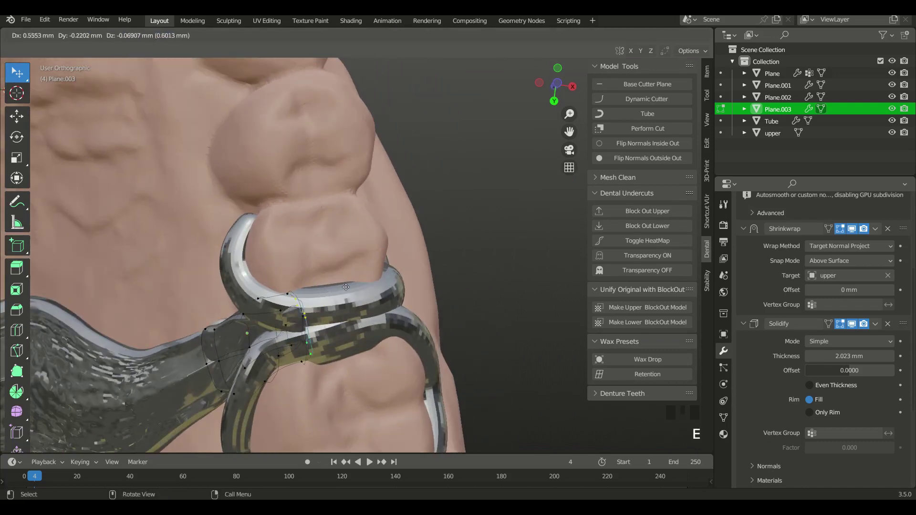
click(374, 282)
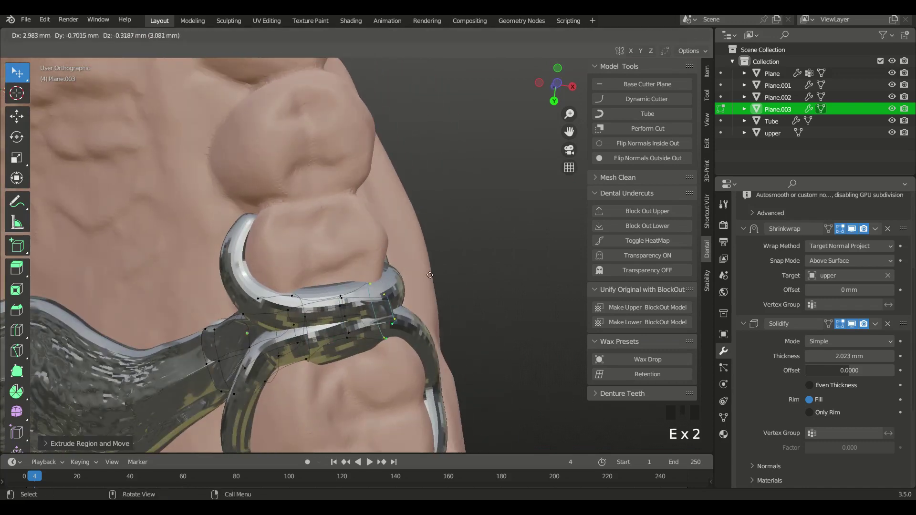
middle_drag(420, 275, 360, 287)
Step: Shape the connector's extruded vertices into a rest reaching onto the front tooth held by the double clasp
click(344, 298)
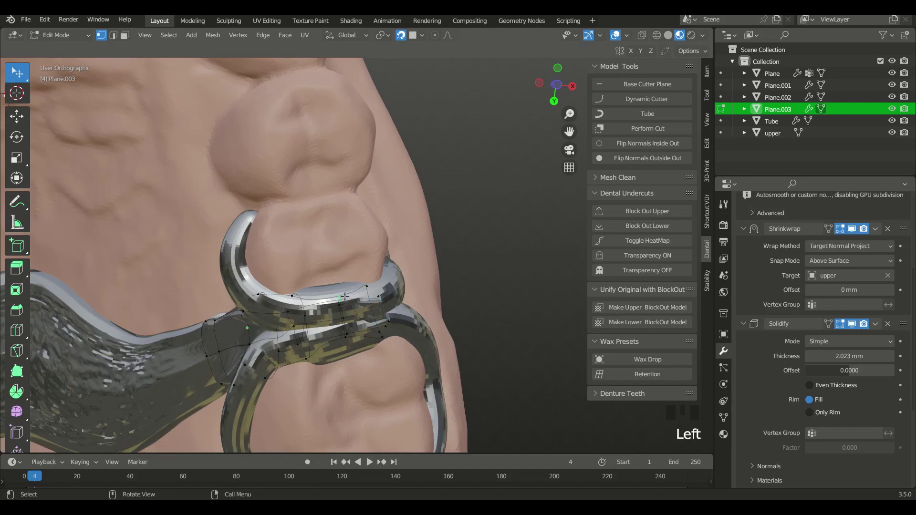
drag(332, 291, 371, 277)
middle_drag(362, 289, 354, 253)
middle_drag(351, 267, 324, 269)
middle_drag(323, 271, 315, 293)
drag(286, 299, 293, 303)
drag(340, 266, 351, 268)
Step: Extrude the connector's opposite edge onto the back tooth and position its vertices to form a second rest
shift+middle_drag(354, 347, 338, 336)
click(338, 335)
key(e)
click(371, 354)
drag(362, 358, 367, 371)
drag(353, 334, 376, 341)
drag(320, 377, 310, 377)
middle_drag(372, 364, 400, 317)
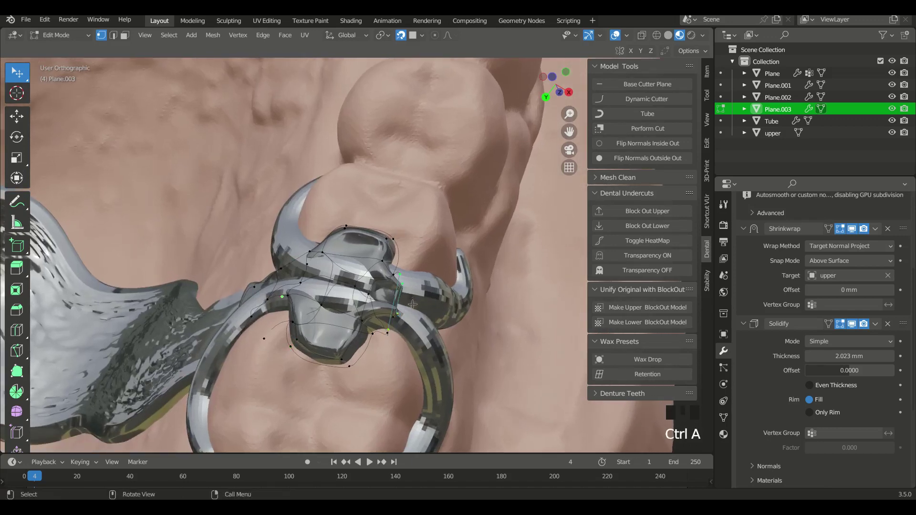
Step: Shrink/Fatten the connector's outer-end vertices, and shrink the back rest's tip vertices by about 0.87 mm
key(alt+s)
click(418, 314)
middle_drag(418, 314, 410, 341)
shift+click(409, 341)
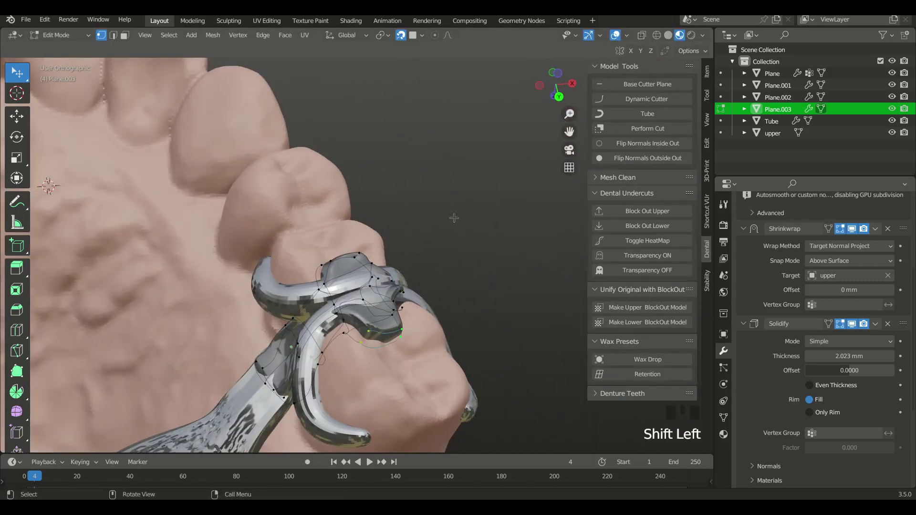
key(KP_5)
middle_drag(410, 324, 391, 323)
key(alt+s)
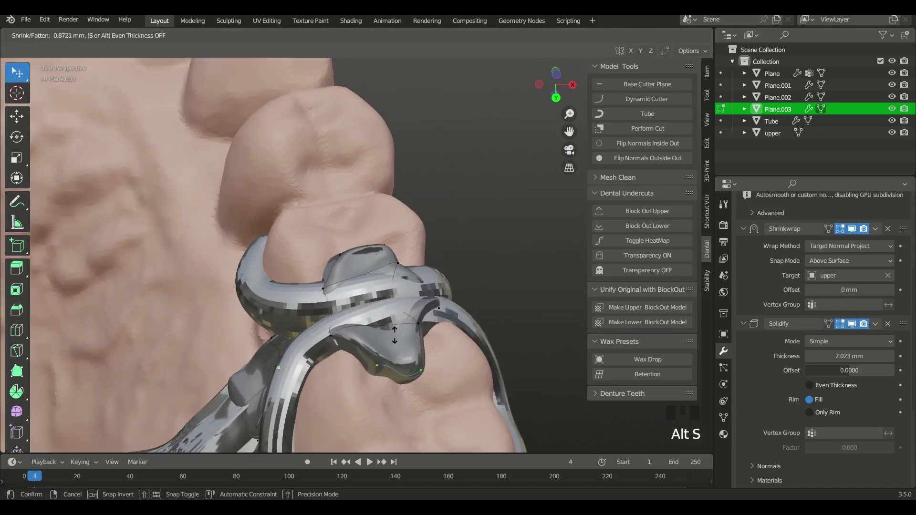
click(395, 334)
Step: Refine the positions of the connector's vertices around the rests and clasps, and return to Object Mode
middle_drag(381, 324, 357, 273)
drag(357, 273, 425, 256)
middle_drag(424, 257, 381, 212)
drag(382, 213, 387, 211)
middle_drag(387, 210, 419, 233)
drag(419, 234, 419, 241)
middle_drag(419, 240, 363, 195)
drag(364, 195, 365, 202)
middle_drag(364, 201, 362, 332)
key(Tab)
click(377, 282)
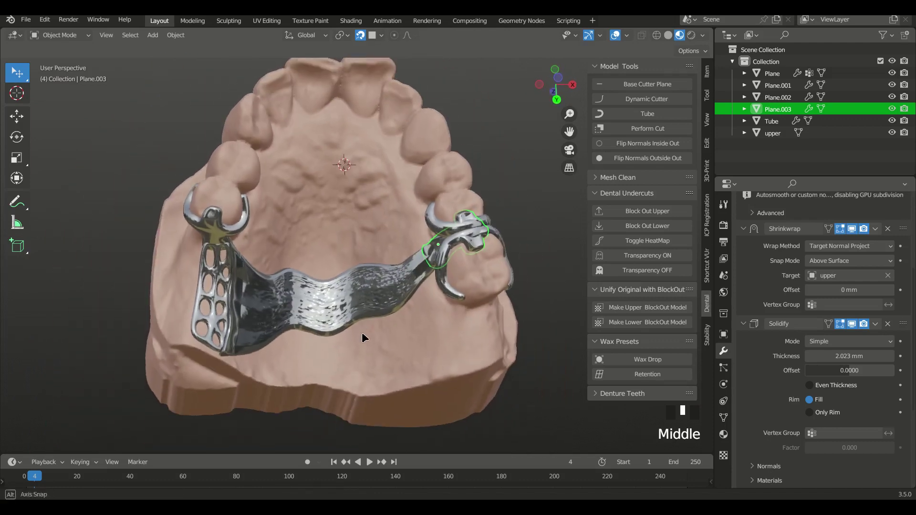
Step: Select the retention mesh, strap, double clasp, connector and single clasp without the upper model, and unite them with Bool Tool
click(225, 292)
shift+click(291, 311)
shift+click(451, 242)
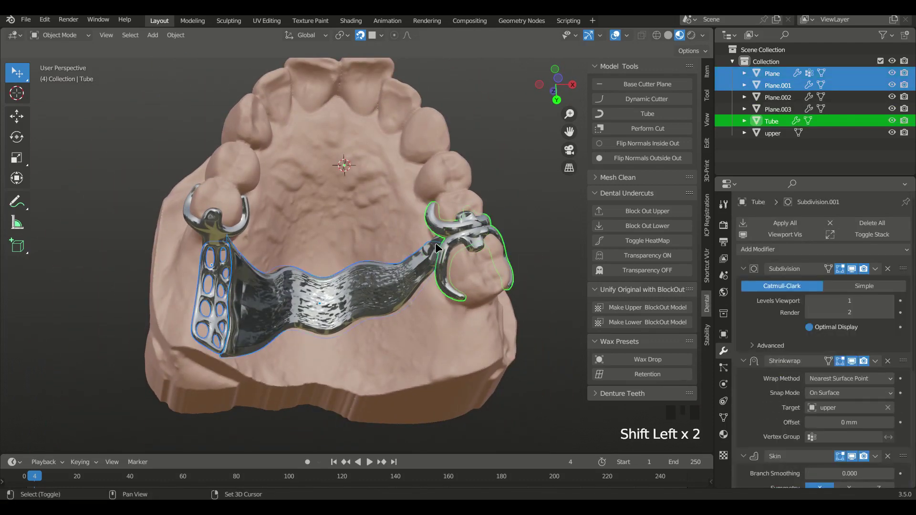
shift+click(434, 252)
shift+click(243, 232)
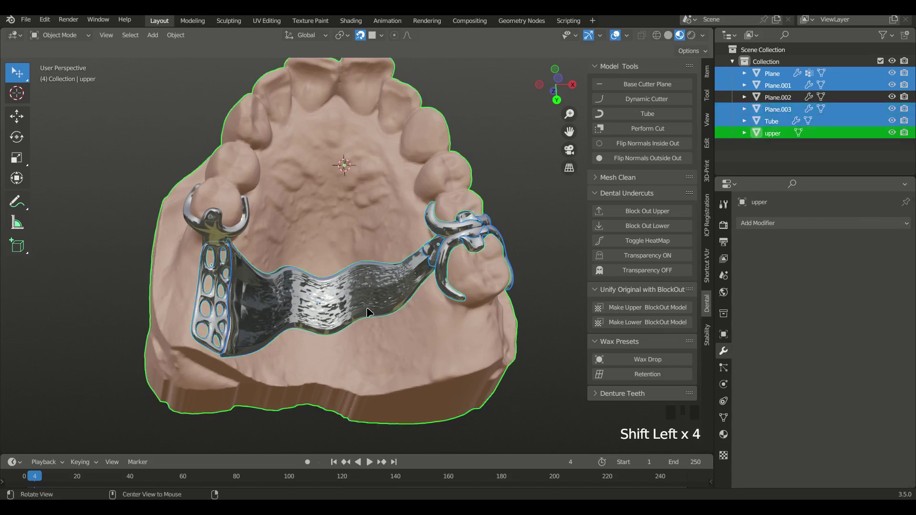
key(ctrl+z)
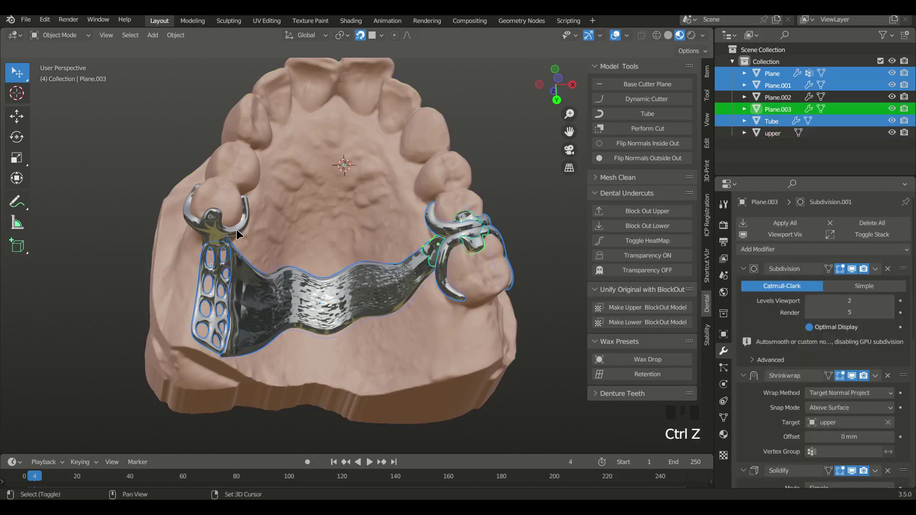
shift+click(241, 239)
middle_drag(365, 301, 709, 165)
click(707, 148)
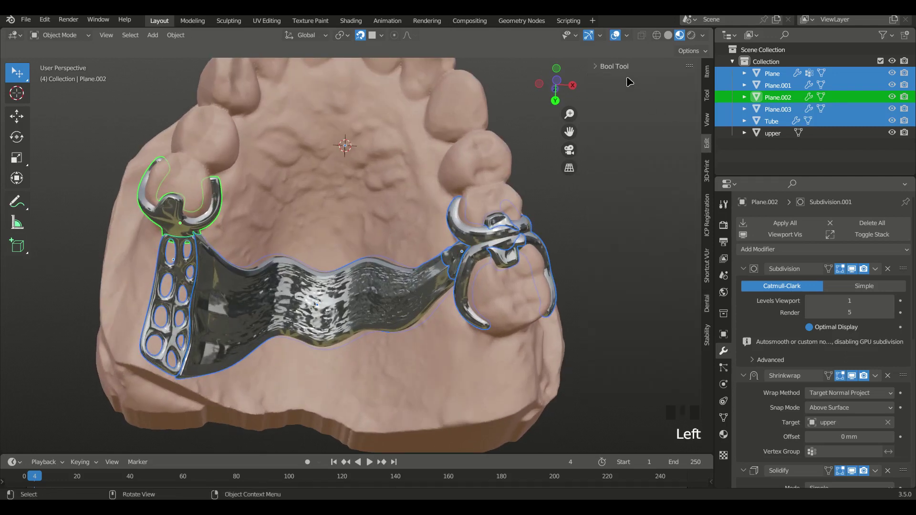
click(616, 66)
click(648, 107)
Step: Enter Sculpt Mode on the united framework and smooth the junction between the double clasp and its rests
middle_drag(477, 267, 429, 292)
key(Tab)
click(480, 313)
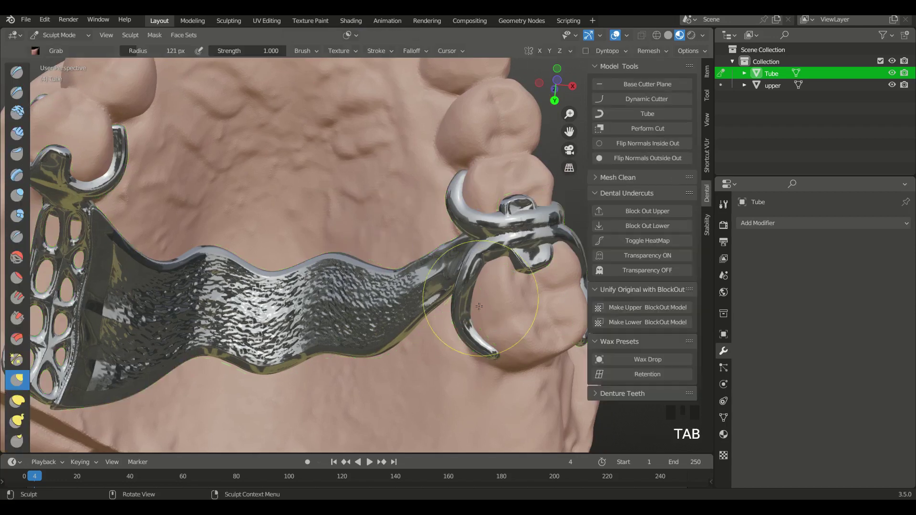
mouse_move(480, 313)
shift+middle_down()
mouse_move(496, 334)
mouse_move(441, 272)
shift+middle_up()
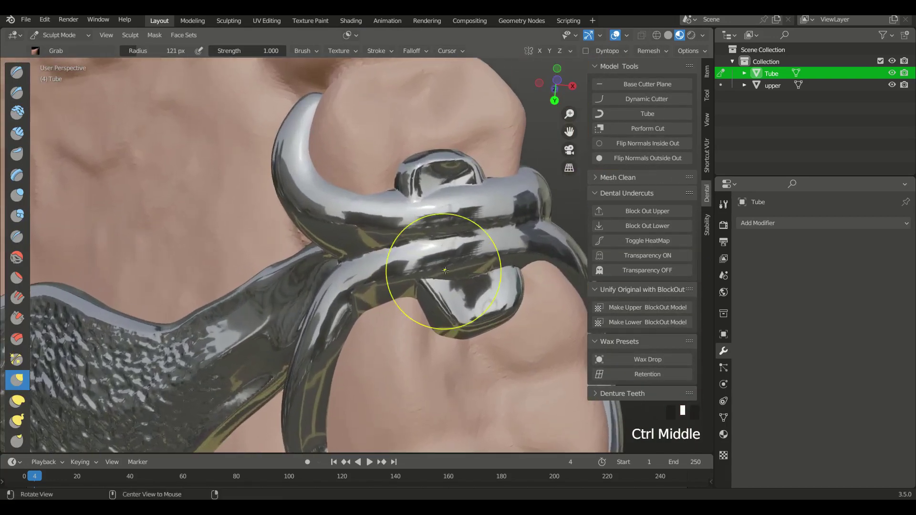
mouse_move(464, 253)
shift+mouse_down()
mouse_move(456, 227)
mouse_move(450, 251)
mouse_move(470, 255)
shift+mouse_up()
middle_drag(470, 256, 460, 246)
shift+drag(460, 245, 487, 239)
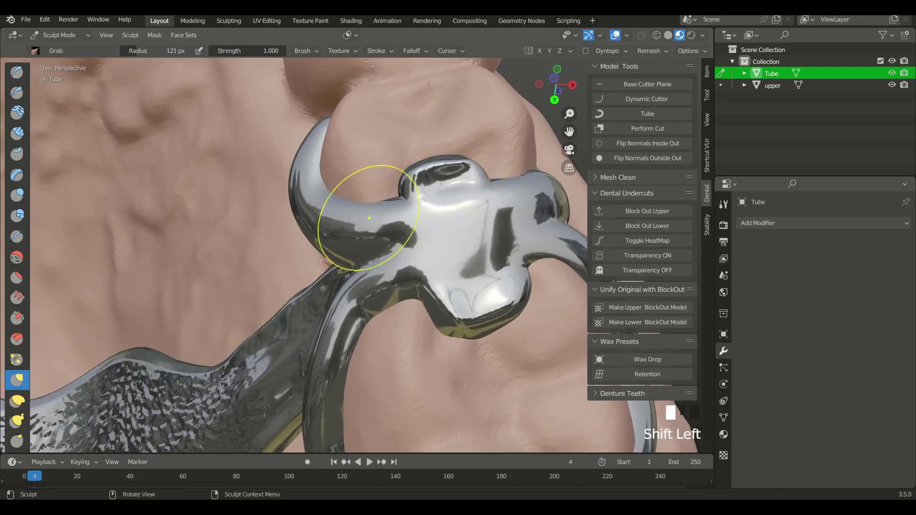
Step: Switch to the Draw brush with a 55 px radius and carve down the junction of the double clasp
click(16, 71)
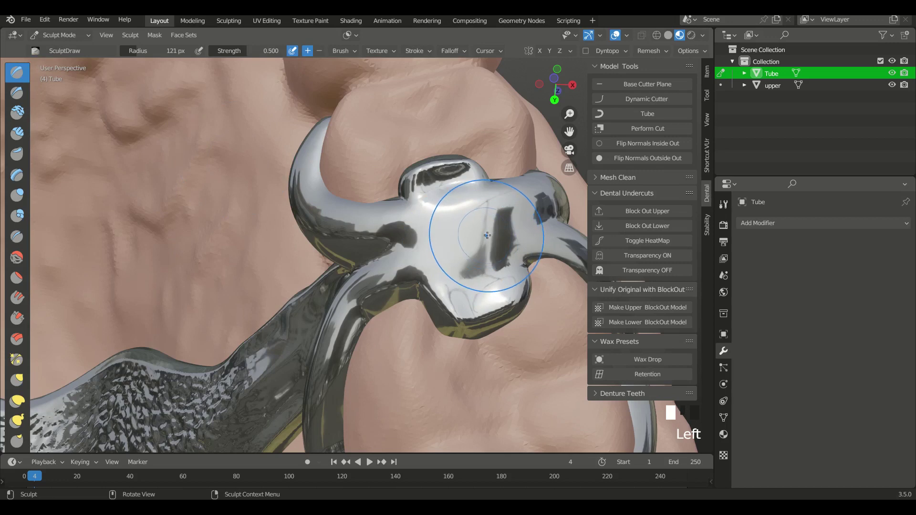
key(f)
click(455, 235)
mouse_move(496, 228)
ctrl+mouse_down()
mouse_move(385, 256)
mouse_move(552, 221)
ctrl+mouse_up()
Step: Smooth the seam where the strap's end meets the double clasp
mouse_move(437, 246)
middle_down()
mouse_move(363, 287)
mouse_move(310, 286)
middle_up()
shift+drag(310, 286, 313, 290)
shift+drag(356, 241, 347, 338)
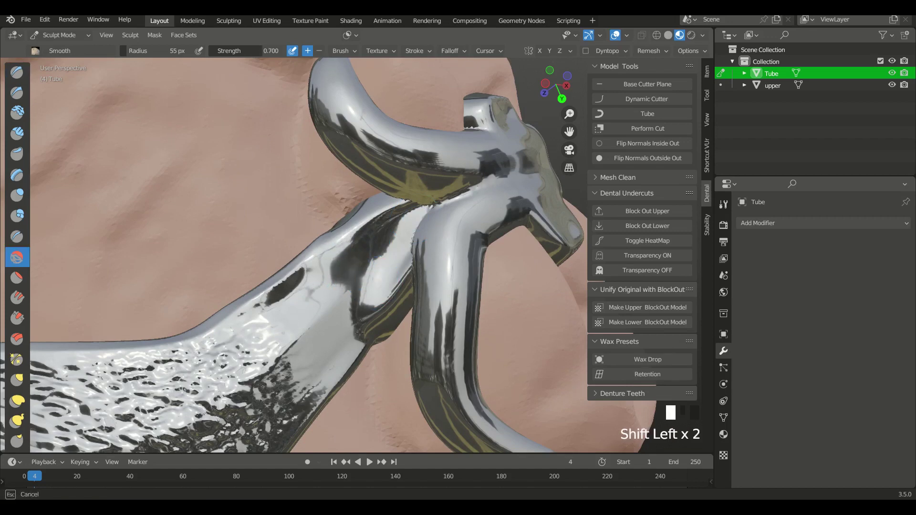
Step: Smooth and carve down the two rests of the double clasp over the chewing surfaces
mouse_move(512, 191)
middle_down()
mouse_move(148, 271)
mouse_move(200, 224)
mouse_move(239, 286)
mouse_move(405, 285)
mouse_move(405, 248)
middle_up()
shift+middle_drag(525, 258, 325, 260)
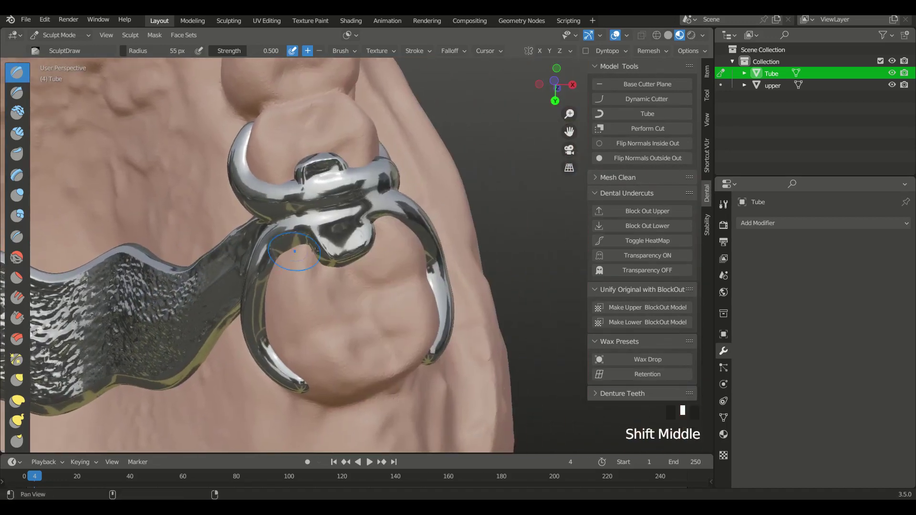
shift+drag(325, 260, 333, 262)
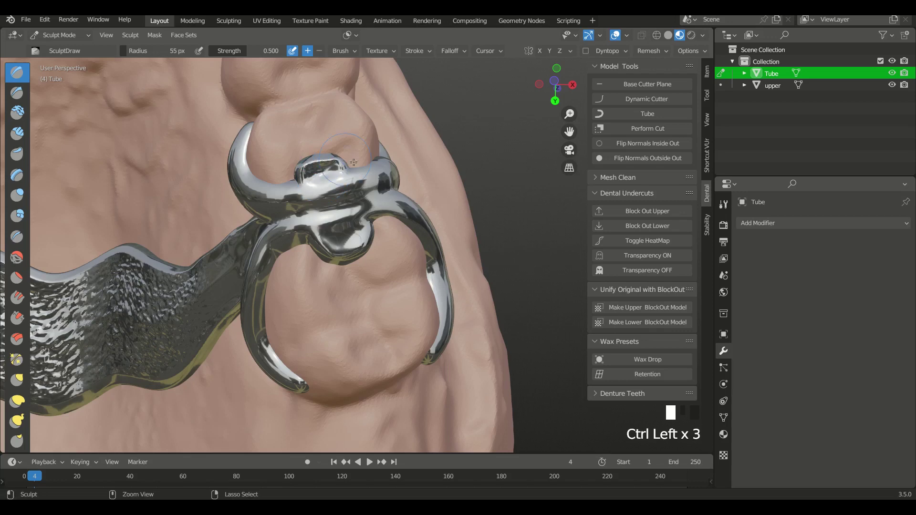
Step: Set the Draw brush strength to 0.736 and build up material where the retention mesh, single clasp and strap meet
scroll(379, 217, down, 5)
mouse_move(379, 217)
shift+middle_down()
mouse_move(365, 230)
mouse_move(367, 201)
mouse_move(402, 208)
mouse_move(364, 249)
mouse_move(371, 234)
shift+middle_up()
click(371, 235)
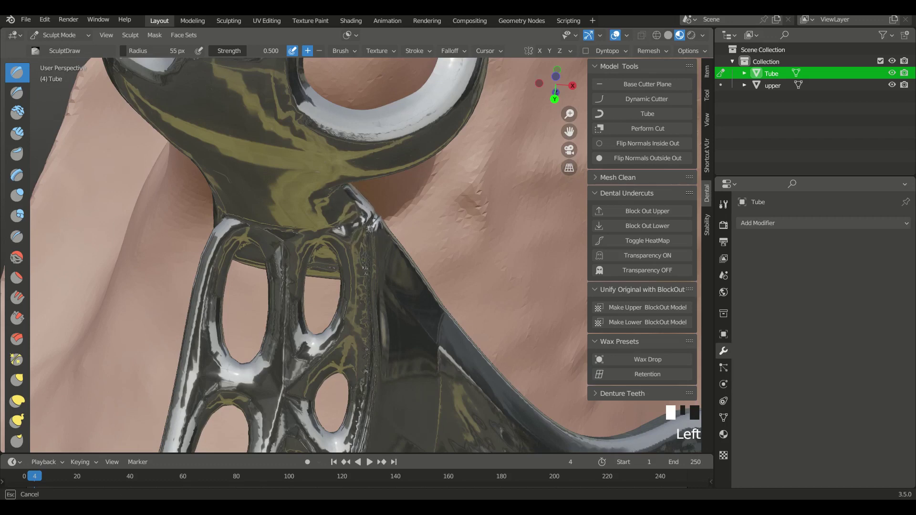
middle_drag(374, 233, 373, 237)
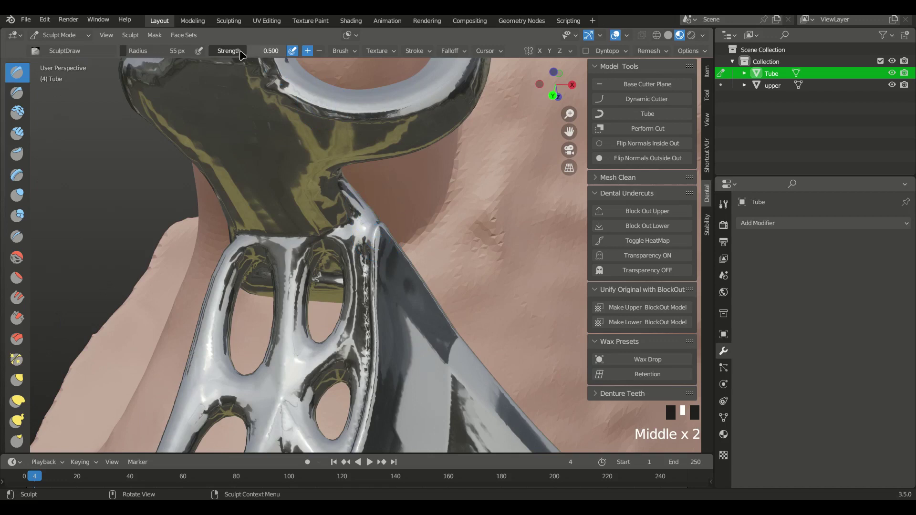
middle_drag(349, 194, 372, 236)
click(372, 236)
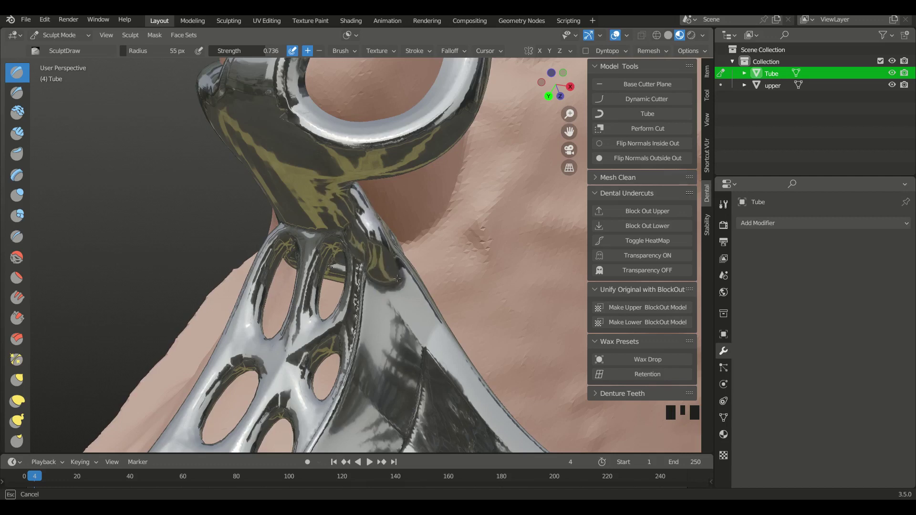
Step: Smooth the added material at the strap's corner beside the retention mesh and single clasp
middle_drag(390, 270, 387, 265)
shift+drag(386, 265, 396, 264)
middle_drag(396, 263, 389, 268)
shift+drag(388, 268, 387, 269)
middle_drag(387, 270, 386, 270)
shift+drag(386, 270, 398, 220)
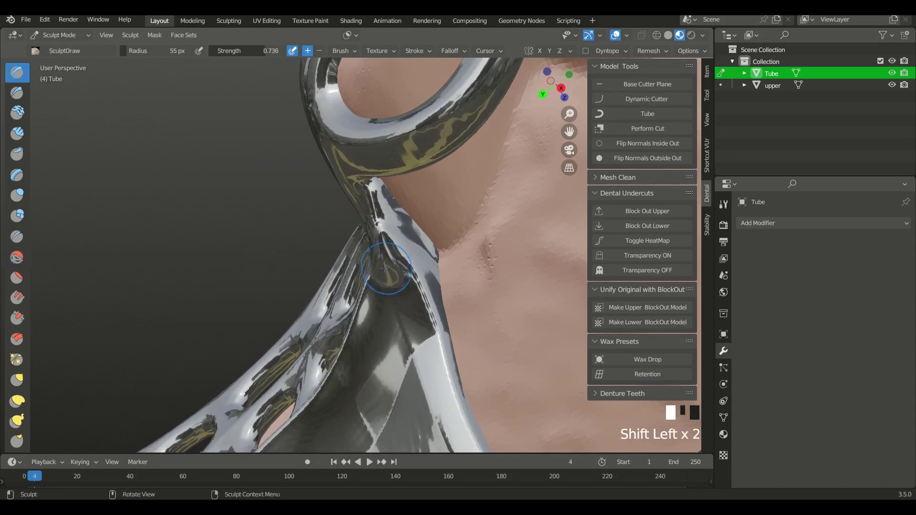
middle_drag(394, 262, 396, 251)
shift+drag(395, 247, 382, 246)
Step: Enable Dyntopo and continue smoothing the strap's corner below the single clasp
ctrl+middle_drag(400, 258, 538, 132)
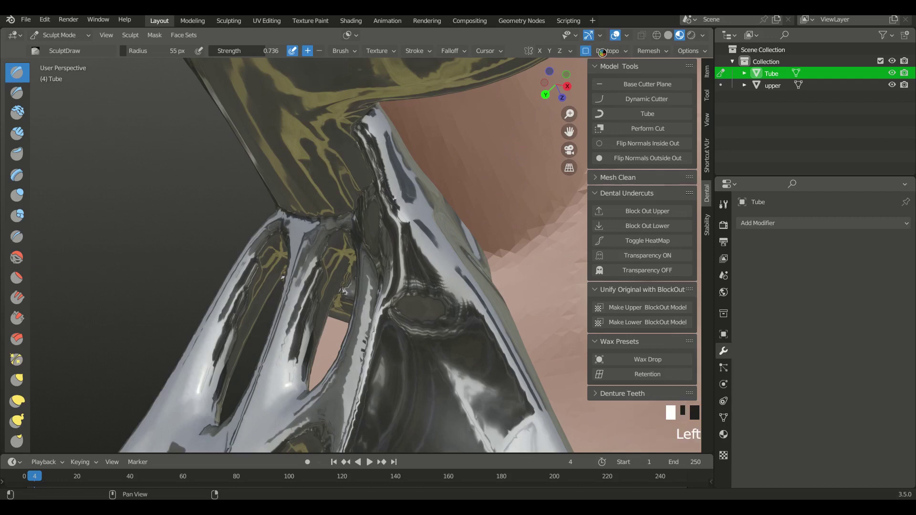
middle_drag(420, 248, 411, 228)
shift+drag(410, 228, 410, 224)
shift+drag(410, 258, 420, 277)
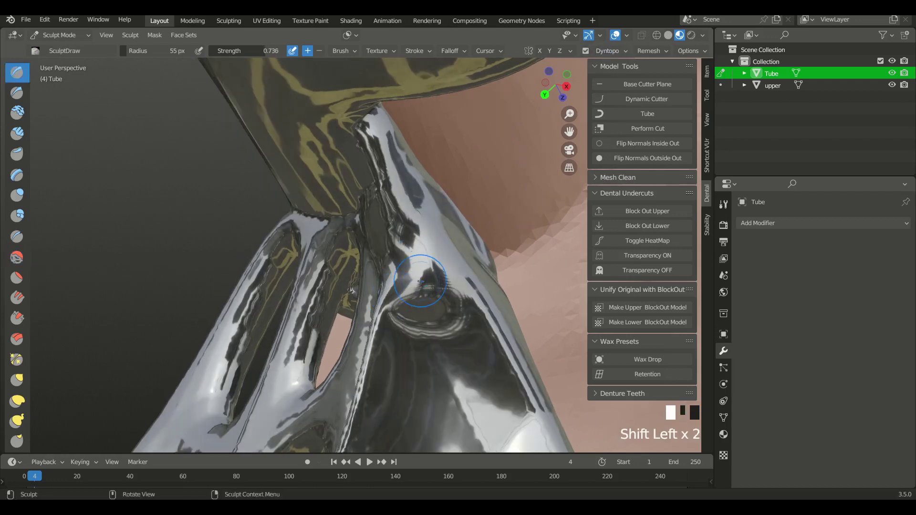
middle_drag(433, 258, 434, 238)
Step: Blend the retention mesh's upper struts into the single clasp, and enlarge the brush radius to 103 px for the strap's corner
middle_drag(356, 251, 277, 260)
shift+drag(276, 260, 248, 263)
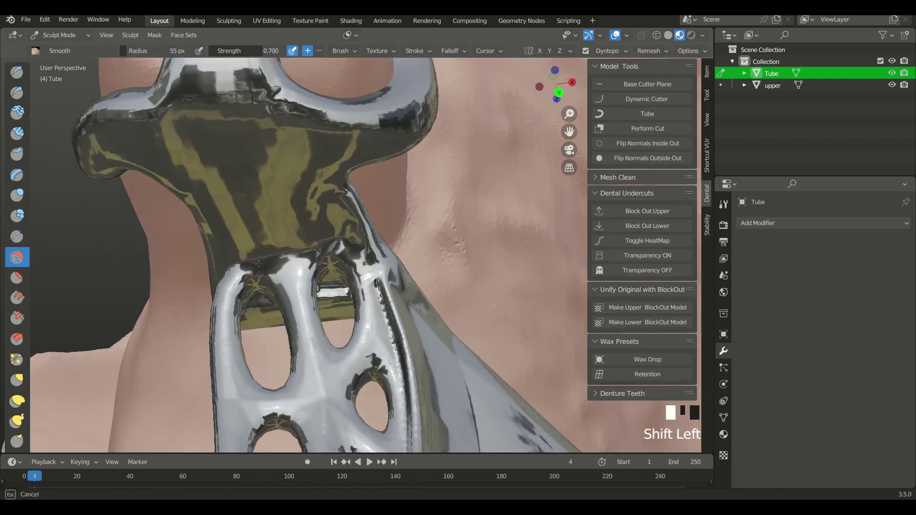
middle_drag(238, 267, 283, 270)
shift+drag(242, 271, 238, 273)
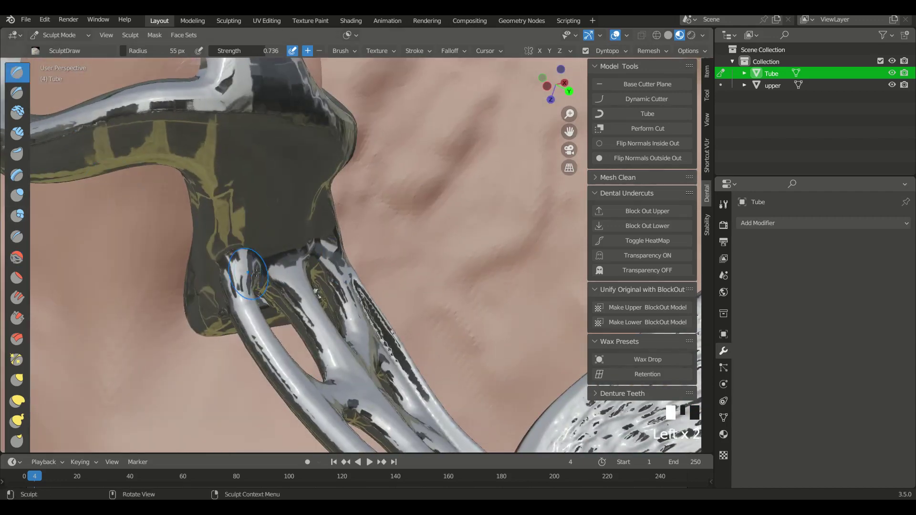
middle_drag(330, 263, 289, 283)
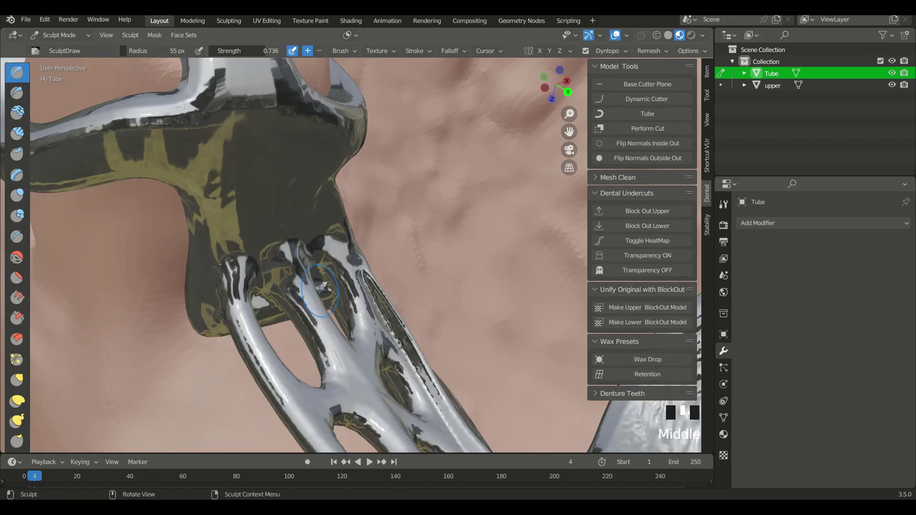
middle_drag(275, 284, 411, 289)
ctrl+click(390, 264)
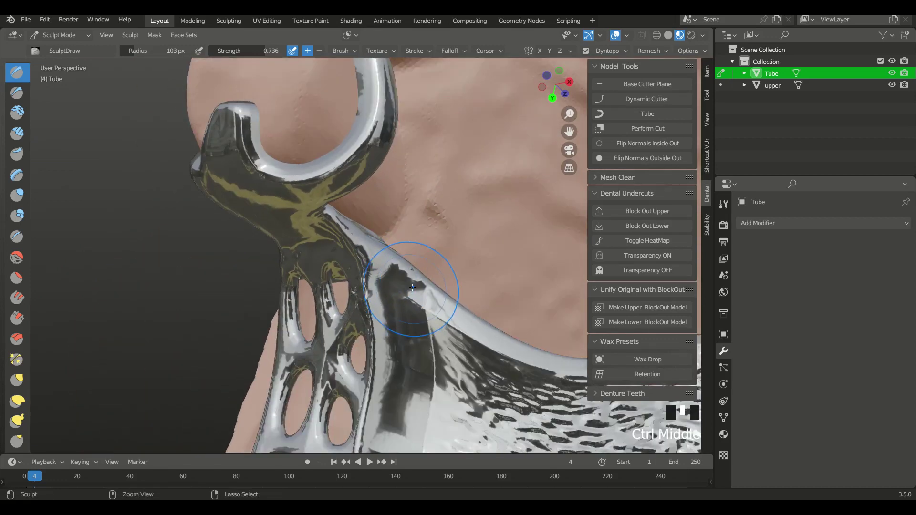
Step: Try the Flatten/Contrast brush on the strap's corner bump, and undo switching Dyntopo off
middle_drag(377, 315, 38, 299)
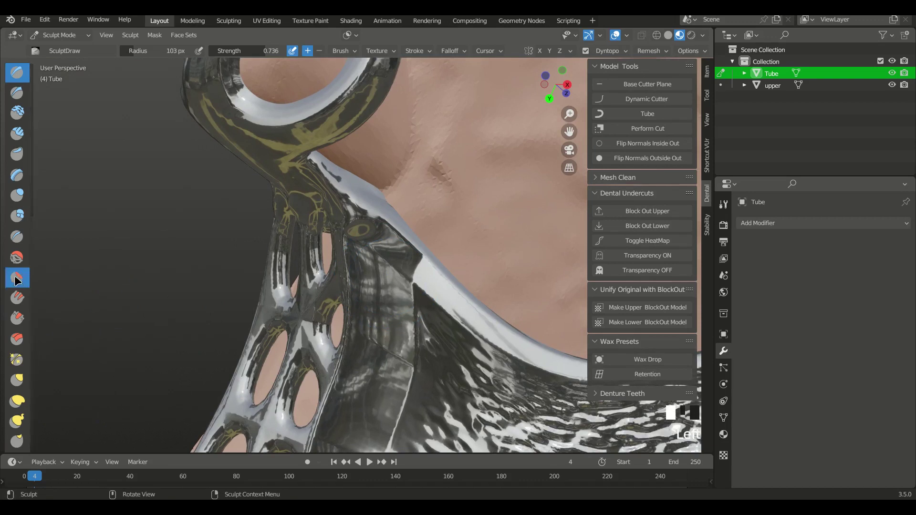
mouse_move(331, 258)
ctrl+middle_down()
mouse_move(379, 236)
mouse_move(376, 258)
mouse_move(476, 158)
ctrl+middle_up()
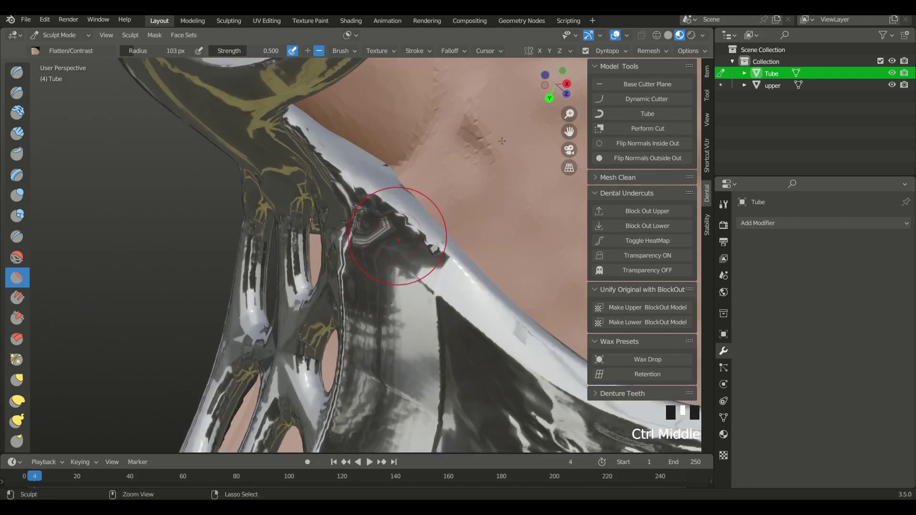
click(586, 51)
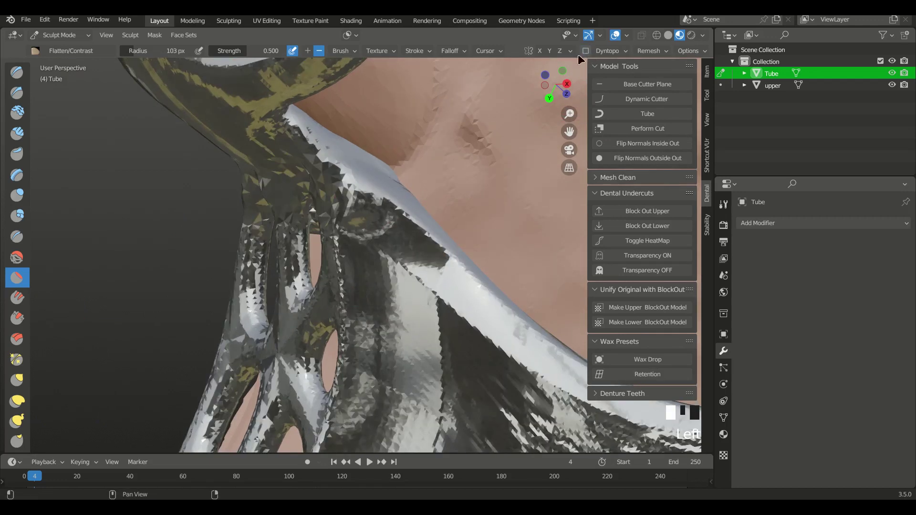
key(ctrl+z)
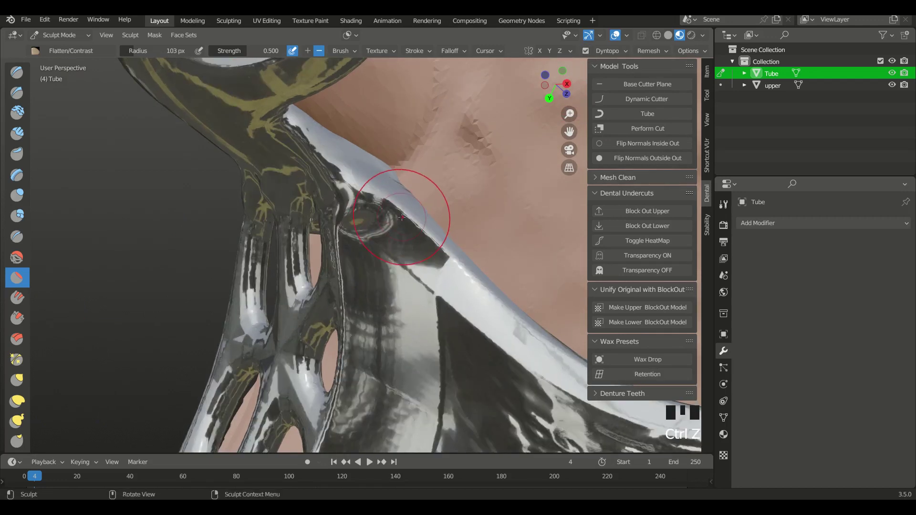
Step: Adjust the Dyntopo detail size and continue flattening the strap's corner bump below the single clasp
middle_drag(430, 200, 612, 56)
click(611, 51)
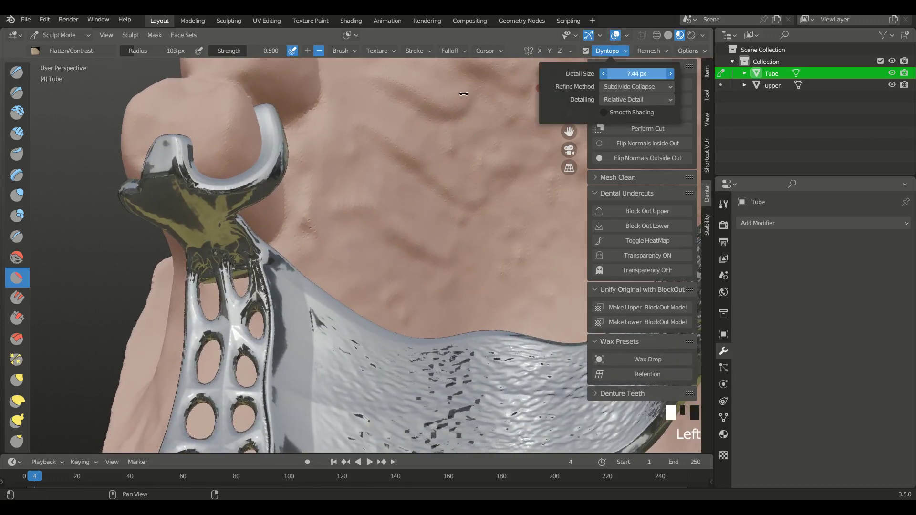
mouse_move(419, 100)
middle_down()
mouse_move(237, 265)
mouse_move(320, 243)
middle_up()
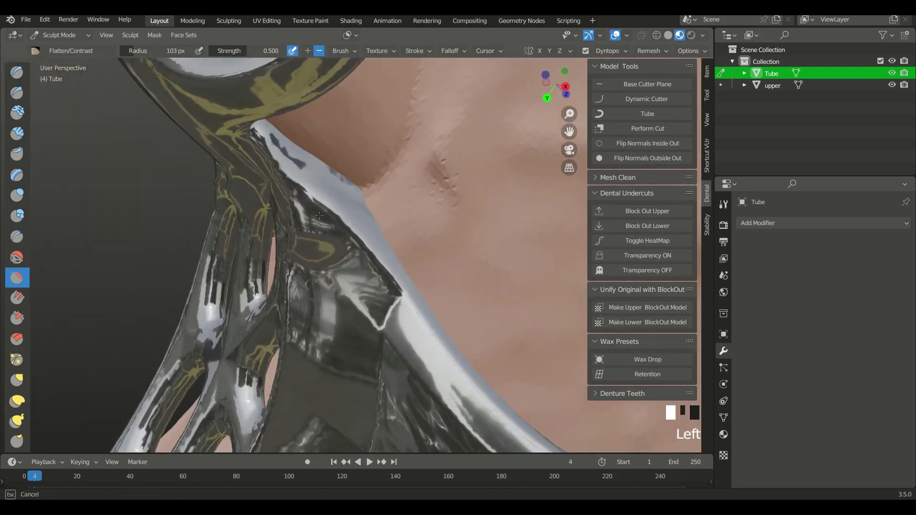
middle_drag(381, 209, 149, 228)
ctrl+middle_drag(222, 241, 411, 286)
Step: Switch to Object Mode and select the framework together with the upper model
key(Tab)
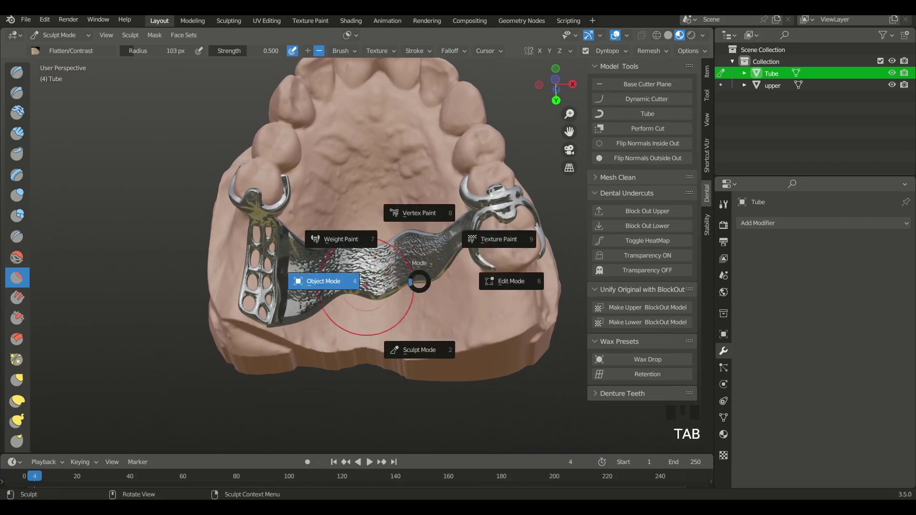
click(359, 282)
ctrl+middle_drag(354, 282, 398, 289)
click(393, 343)
click(399, 289)
shift+click(440, 212)
Step: Duplicate the upper model in place and subtract the original upper from the framework with a Bool Tool Auto Boolean Difference
ctrl+middle_drag(439, 208, 409, 235)
middle_drag(375, 281, 425, 210)
click(425, 210)
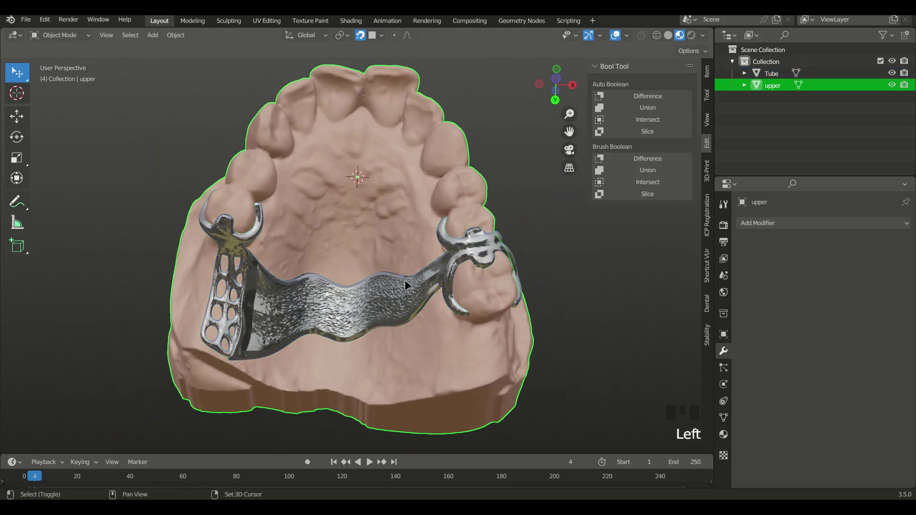
key(shift+d)
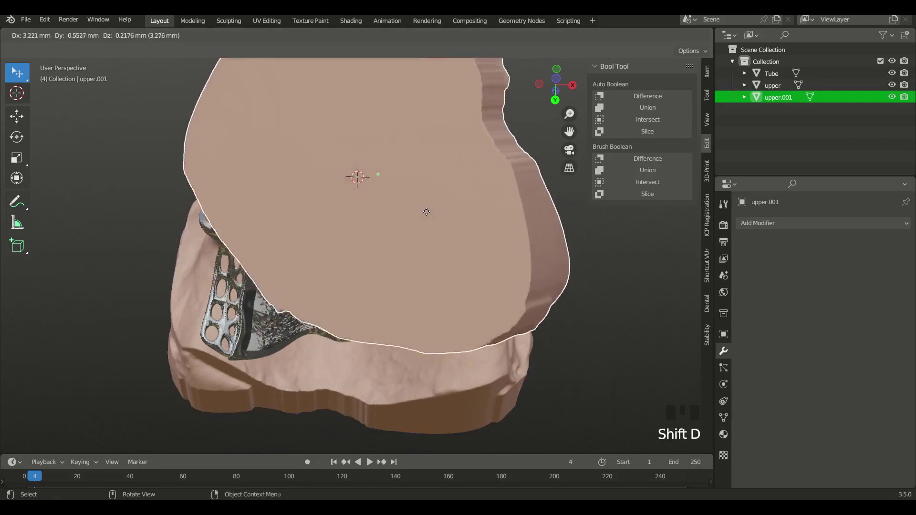
right_click(422, 214)
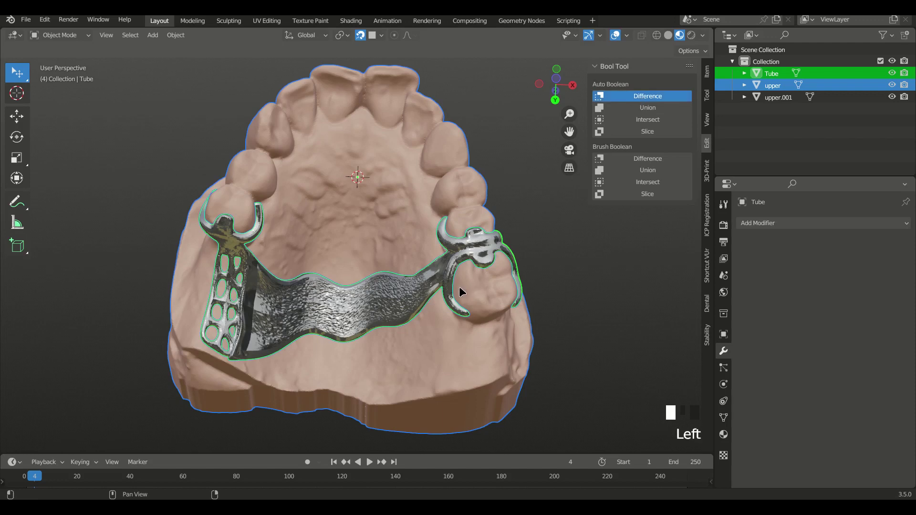
ctrl+middle_drag(457, 288, 371, 284)
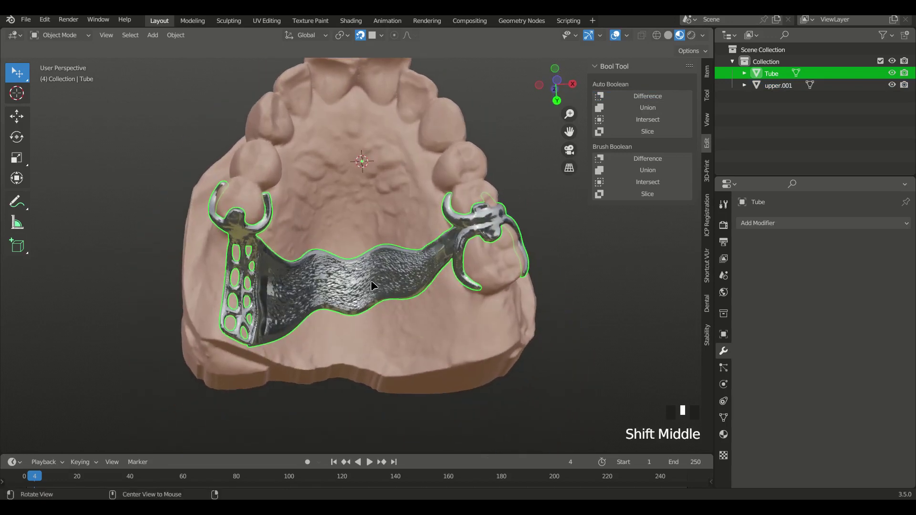
Step: Hide the duplicate upper model and inspect the cut framework on its own
click(892, 85)
middle_drag(472, 308, 434, 232)
middle_drag(426, 309, 357, 258)
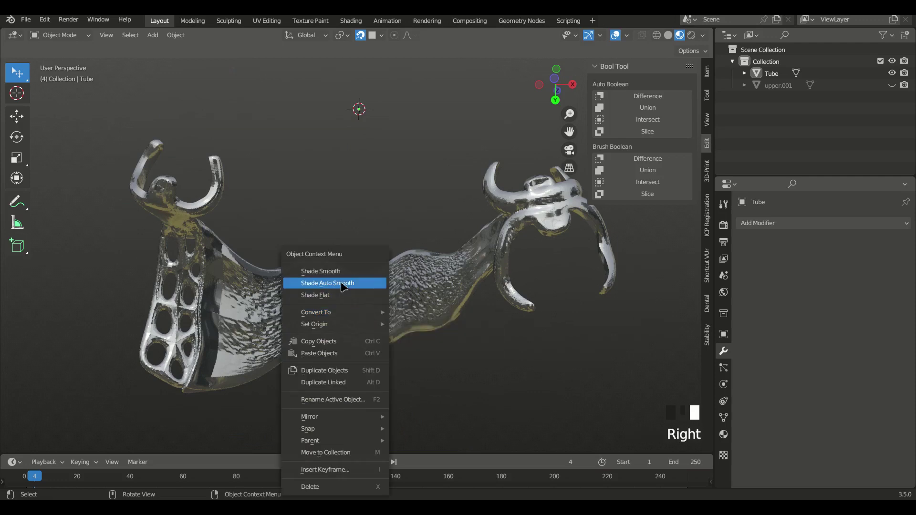
Step: Select the framework and apply Shade Smooth to it
click(342, 284)
click(347, 287)
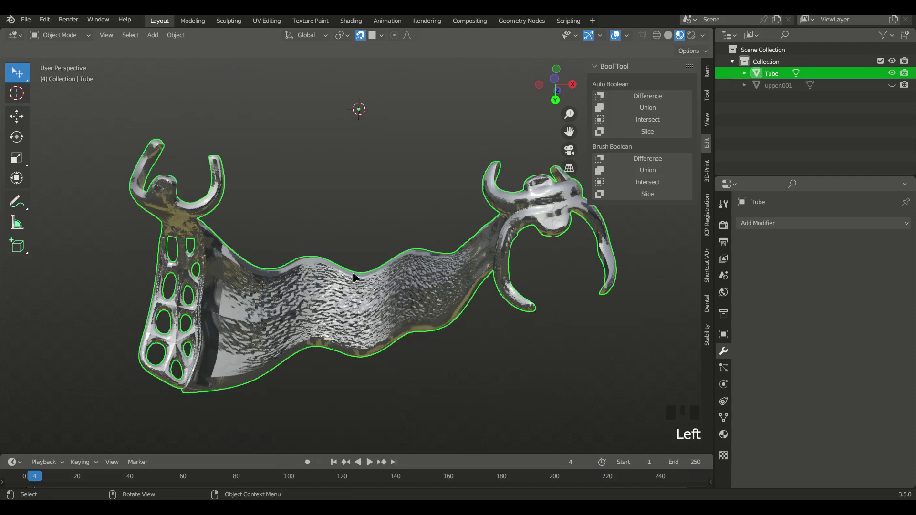
right_click(345, 265)
click(345, 266)
middle_drag(345, 266, 377, 266)
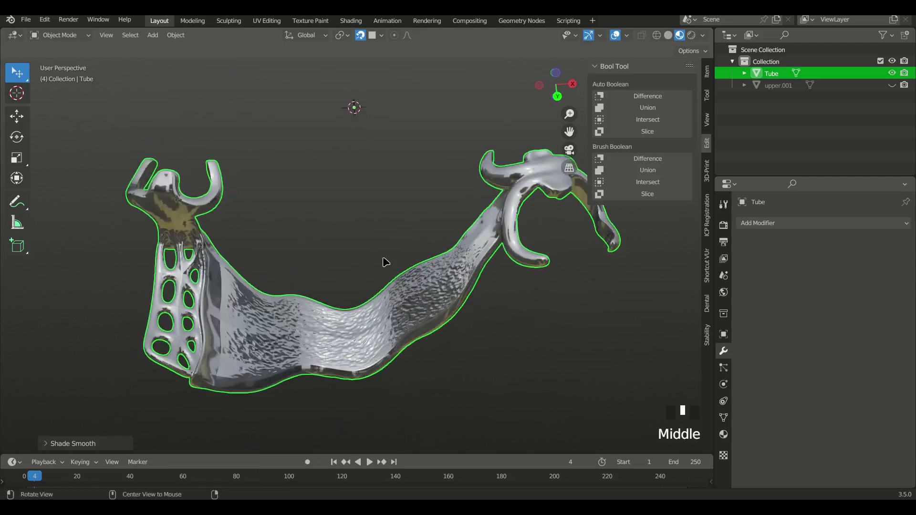
middle_drag(442, 263, 380, 292)
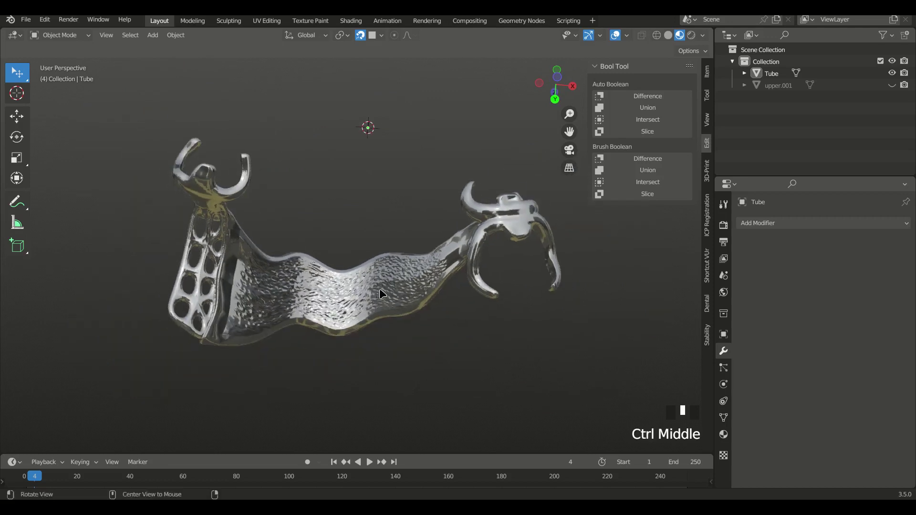
Step: Show the upper model again and check the framework's fit on it, toggling wireframe display on and off
click(892, 85)
middle_drag(363, 229, 477, 248)
click(657, 36)
mouse_move(507, 204)
middle_down()
mouse_move(528, 210)
mouse_move(500, 238)
mouse_move(546, 224)
mouse_move(467, 299)
mouse_move(281, 250)
mouse_move(474, 269)
mouse_move(409, 265)
mouse_move(377, 309)
mouse_move(381, 341)
mouse_move(339, 356)
mouse_move(365, 284)
mouse_move(586, 258)
mouse_move(435, 277)
mouse_move(376, 301)
mouse_move(536, 249)
mouse_move(420, 245)
mouse_move(533, 237)
mouse_move(469, 233)
mouse_move(390, 280)
mouse_move(351, 276)
mouse_move(395, 275)
middle_up()
key(shift+z)
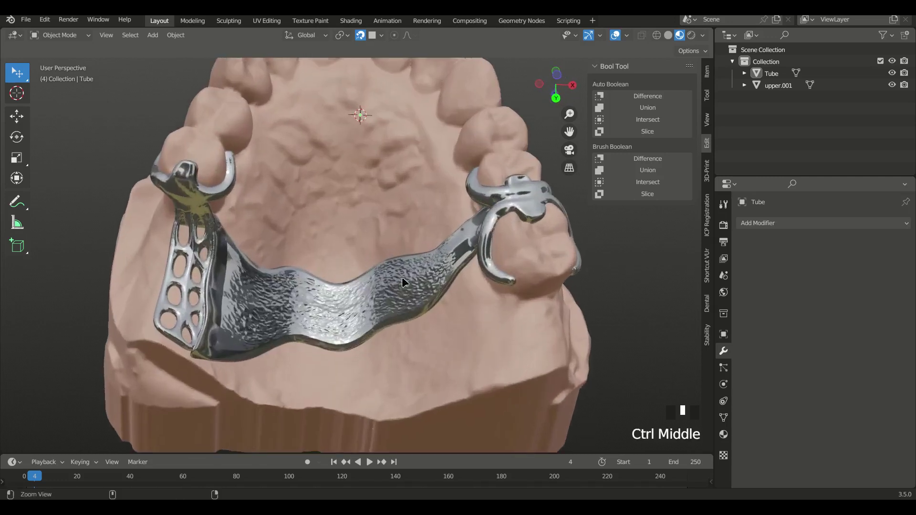
Step: Select the upper model and hide it, leaving only the finished framework in view
click(484, 346)
key(h)
ctrl+middle_drag(479, 352, 449, 316)
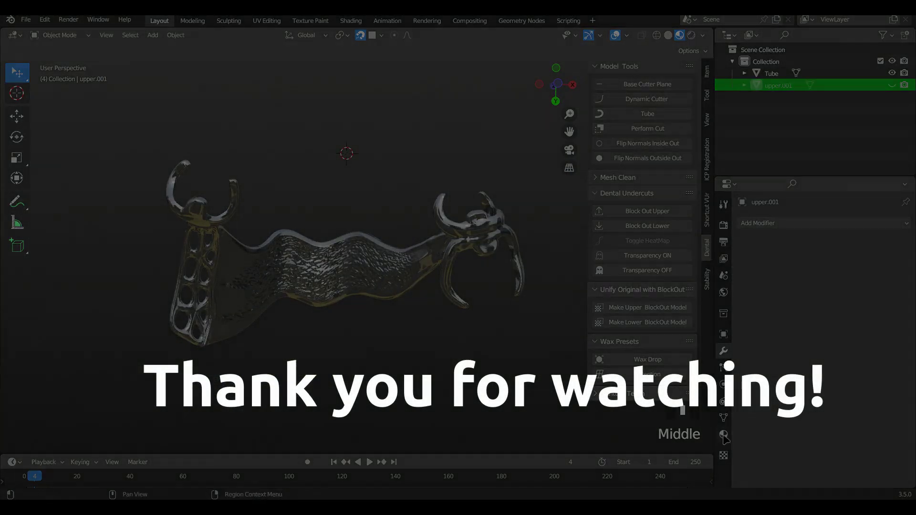